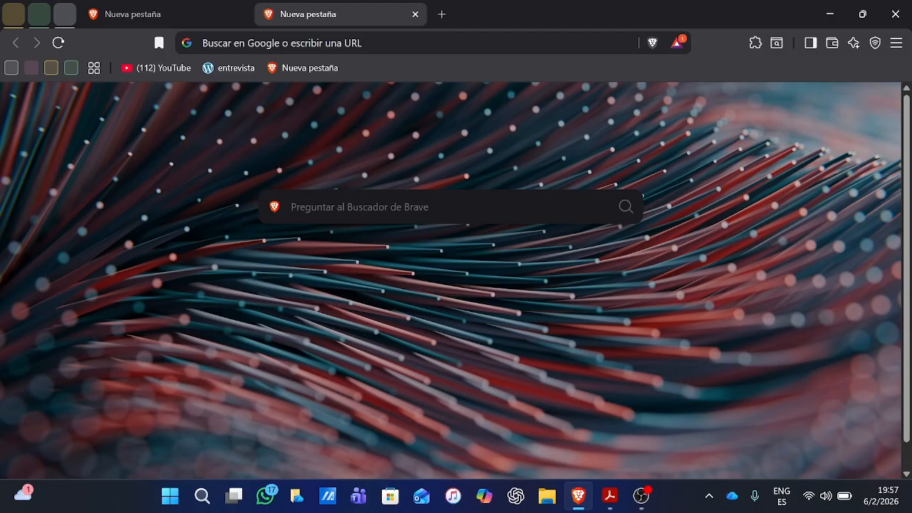
- Search the web for geogebra and open the official GeoGebra website
{"action": "type", "text": "geo"}
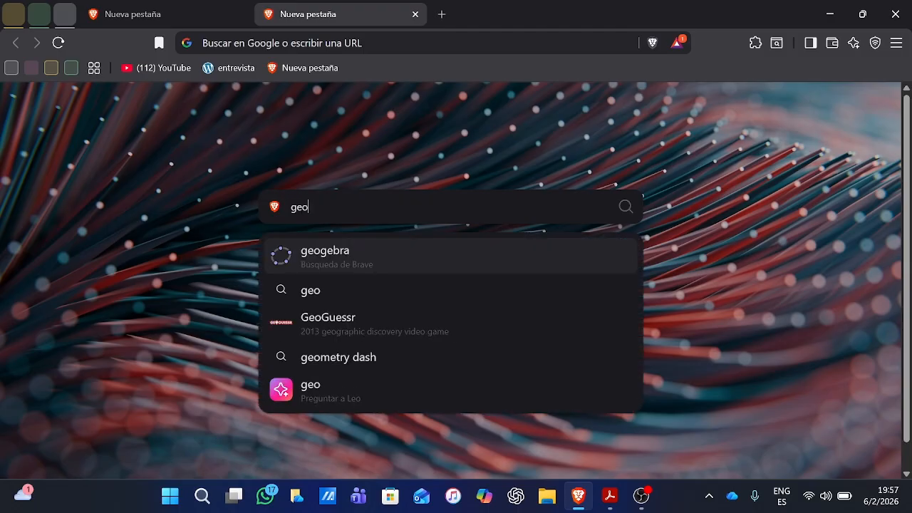
{"action": "left_click", "coordinate": [357, 226]}
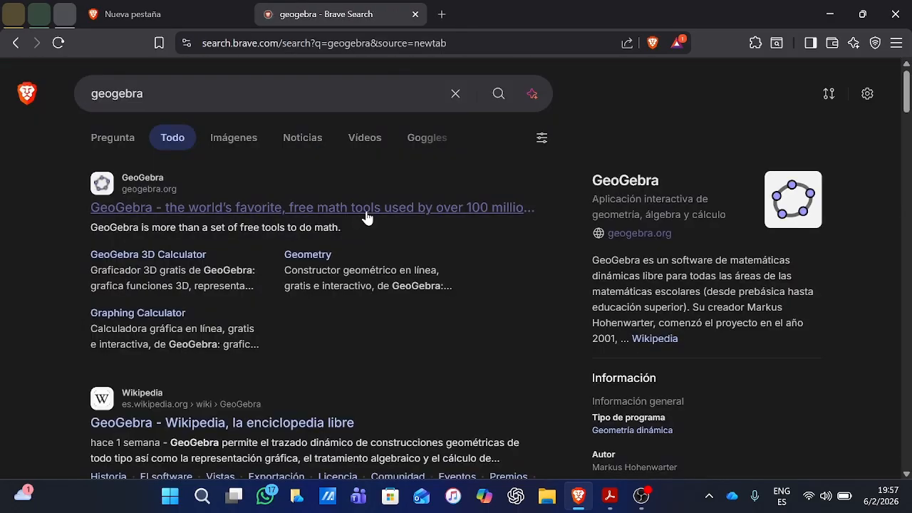
{"action": "left_click", "coordinate": [165, 214]}
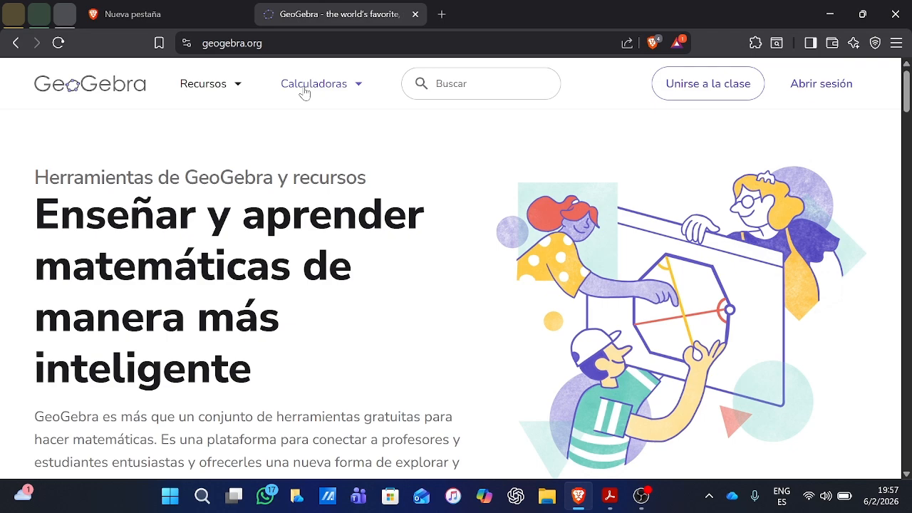
- Switch to the FISICA PDF in Acrobat and examine the horizontal and vertical displacement formulas in equation 6.11
{"action": "mouse_move", "coordinate": [610, 495]}
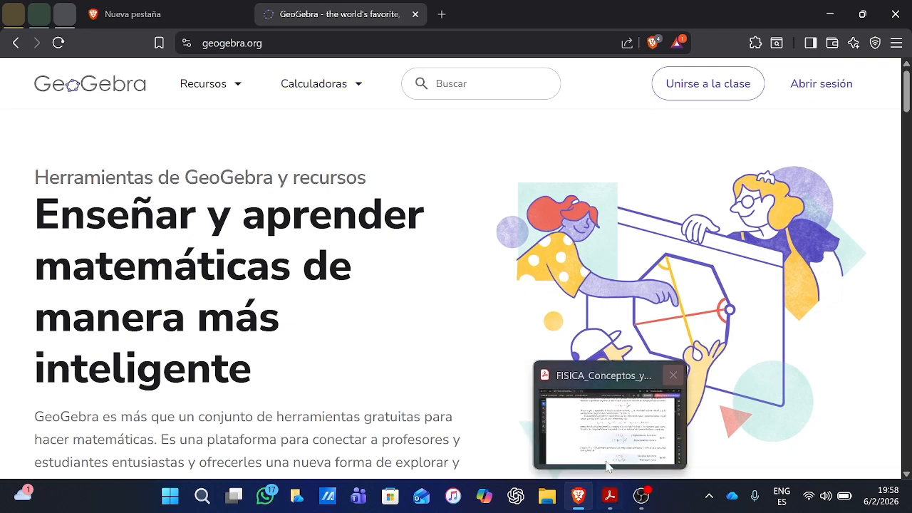
{"action": "left_click", "coordinate": [610, 502]}
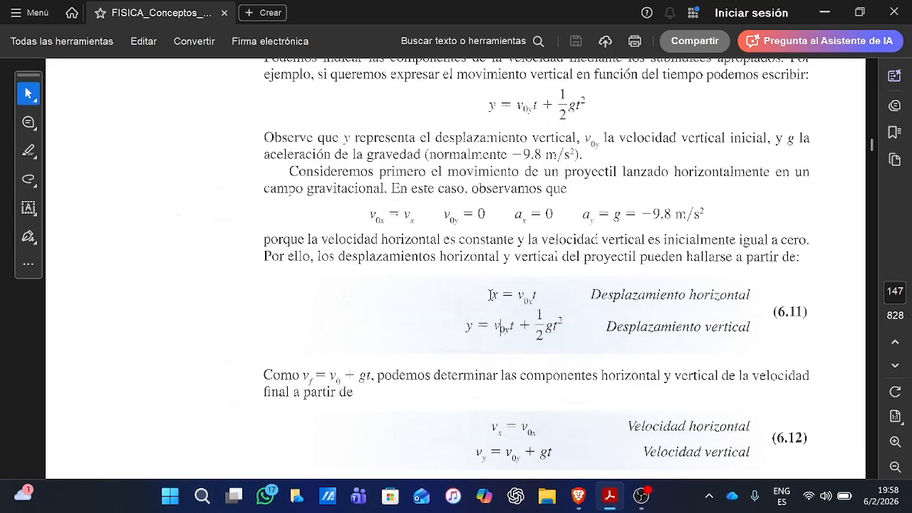
{"action": "left_click_drag", "start_coordinate": [489, 294], "coordinate": [637, 334]}
{"action": "left_click", "coordinate": [611, 325]}
{"action": "left_click_drag", "start_coordinate": [591, 294], "coordinate": [751, 294]}
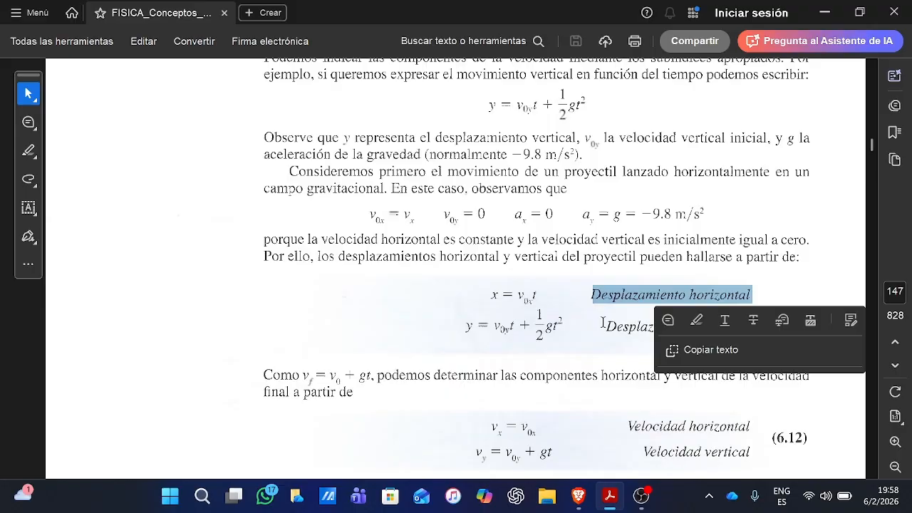
{"action": "left_click_drag", "start_coordinate": [603, 323], "coordinate": [747, 329]}
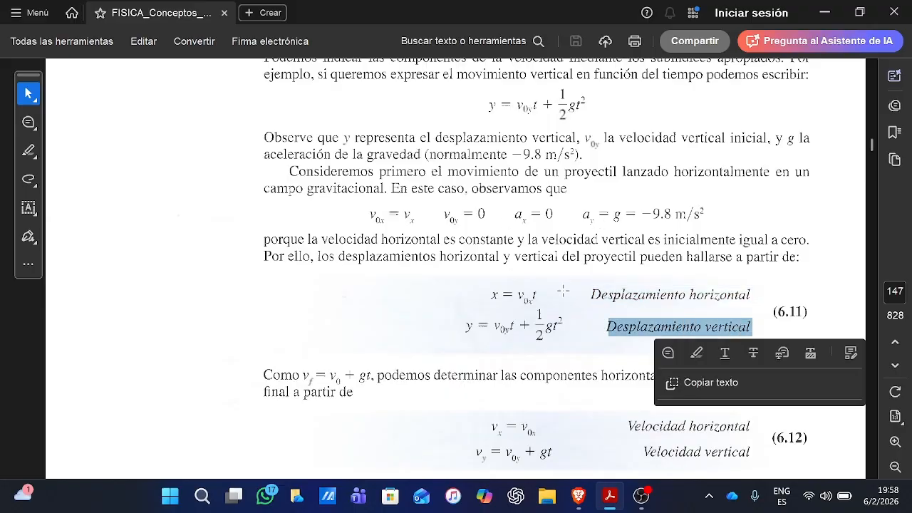
{"action": "left_click", "coordinate": [563, 291]}
{"action": "left_click", "coordinate": [383, 250]}
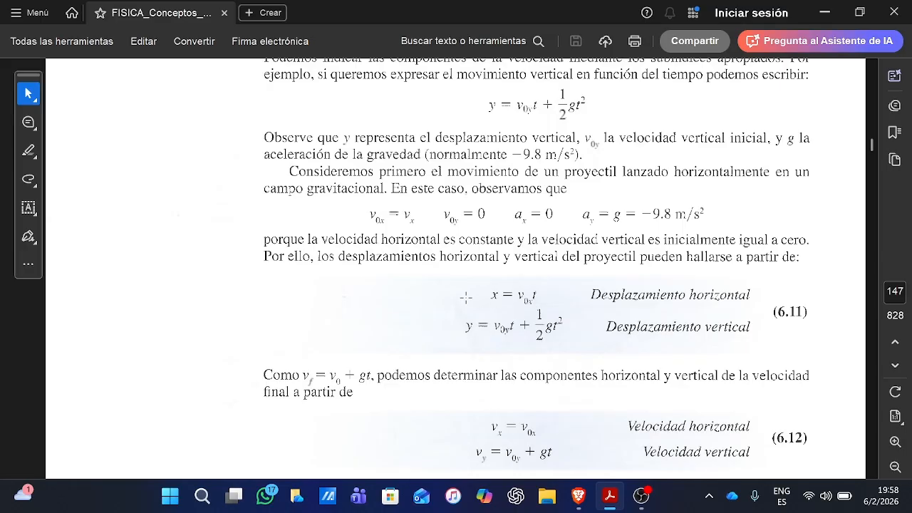
{"action": "left_click_drag", "start_coordinate": [465, 298], "coordinate": [725, 332]}
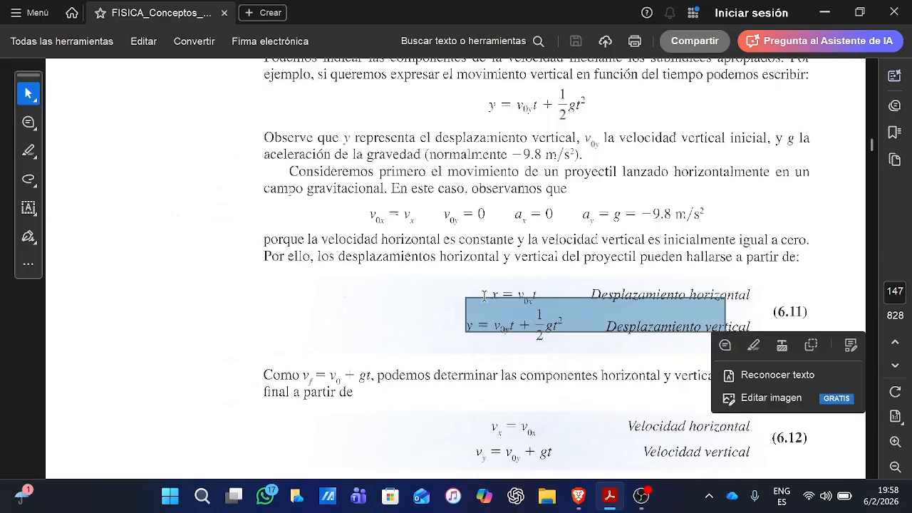
{"action": "left_click", "coordinate": [485, 295]}
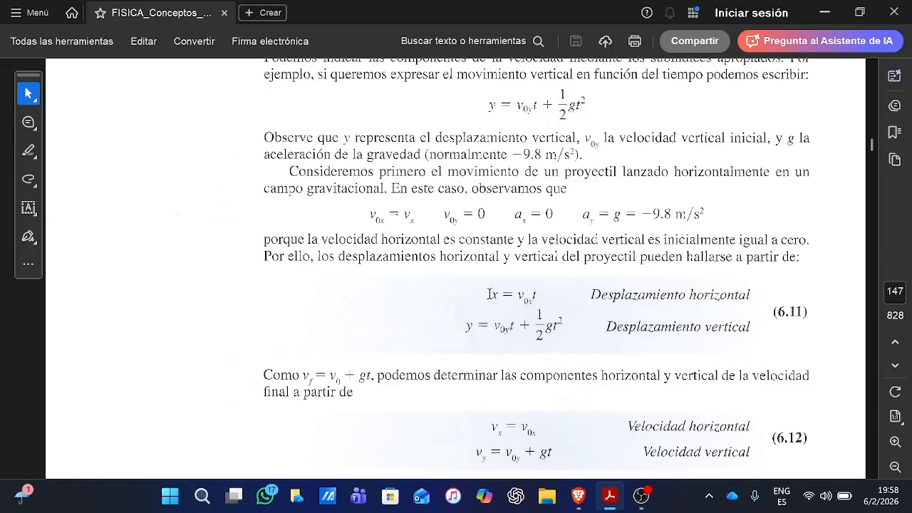
- Switch back to the Brave browser and open GeoGebra's Suite Calculadora
{"action": "left_click", "coordinate": [578, 496]}
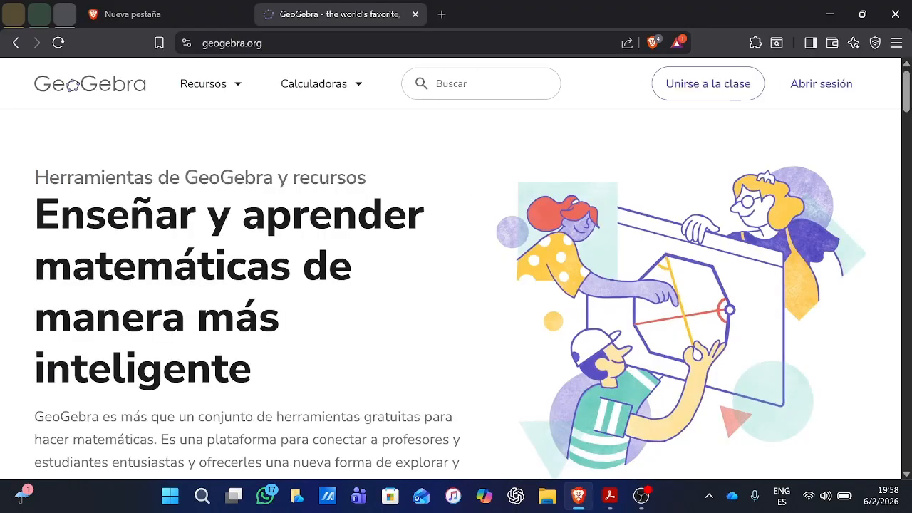
{"action": "left_click", "coordinate": [314, 84]}
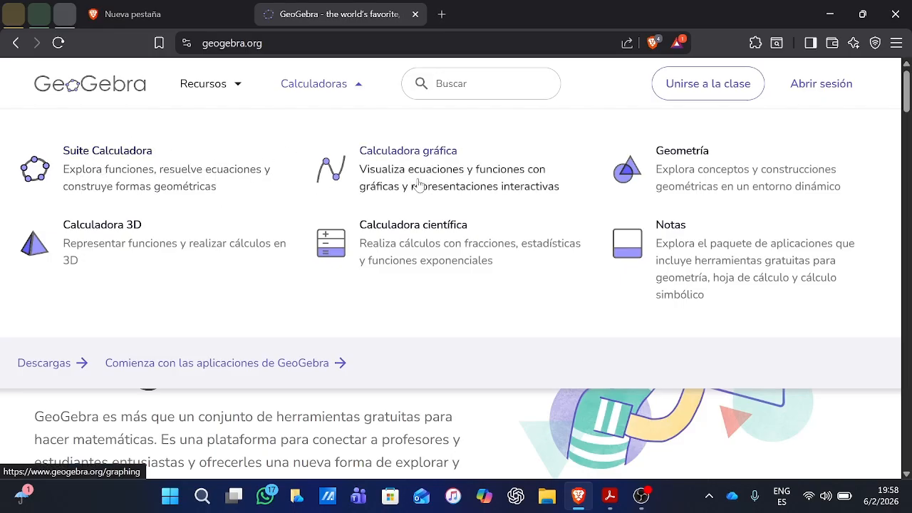
{"action": "left_click", "coordinate": [116, 166]}
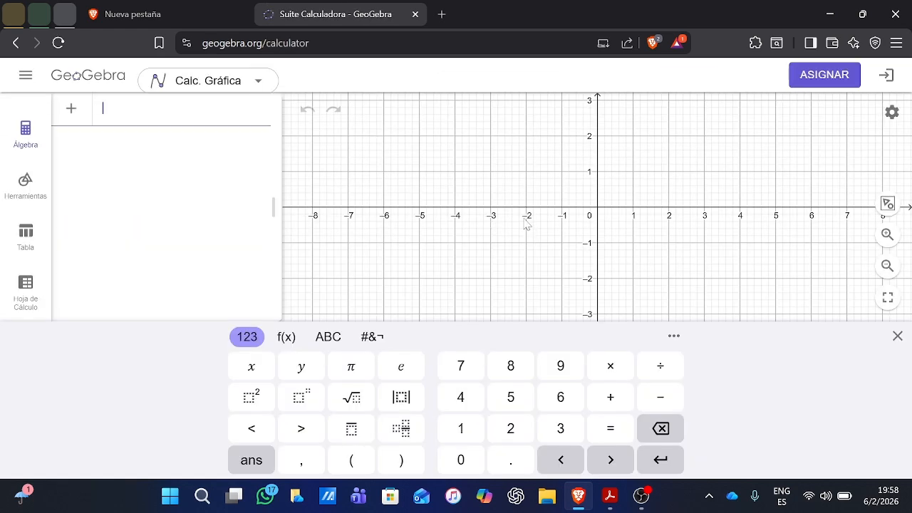
{"action": "scroll", "coordinate": [541, 192], "scroll_direction": "down", "scroll_amount": 4}
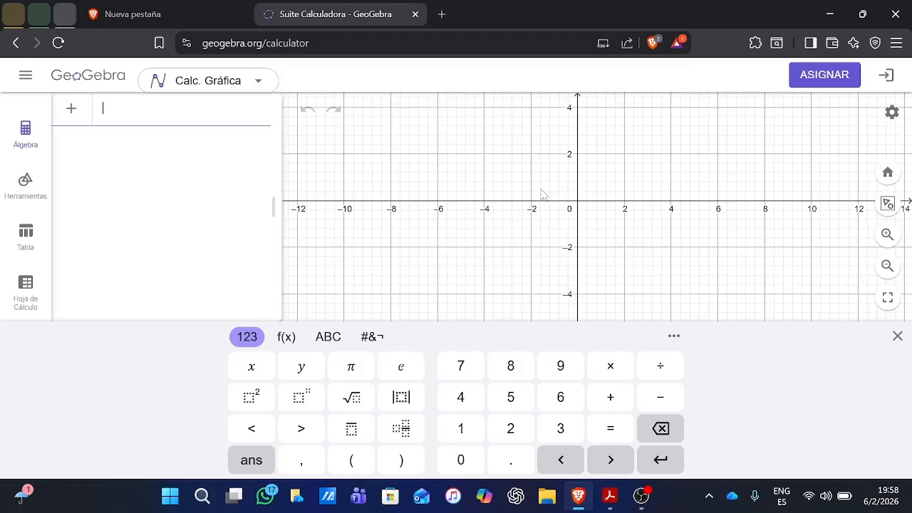
{"action": "scroll", "coordinate": [545, 189], "scroll_direction": "up", "scroll_amount": 5}
{"action": "scroll", "coordinate": [552, 177], "scroll_direction": "up", "scroll_amount": 1}
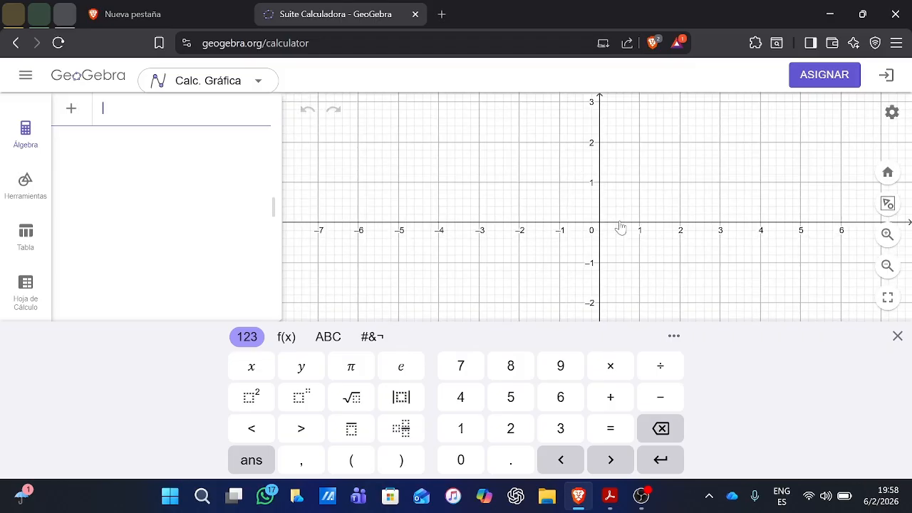
{"action": "left_click", "coordinate": [28, 187]}
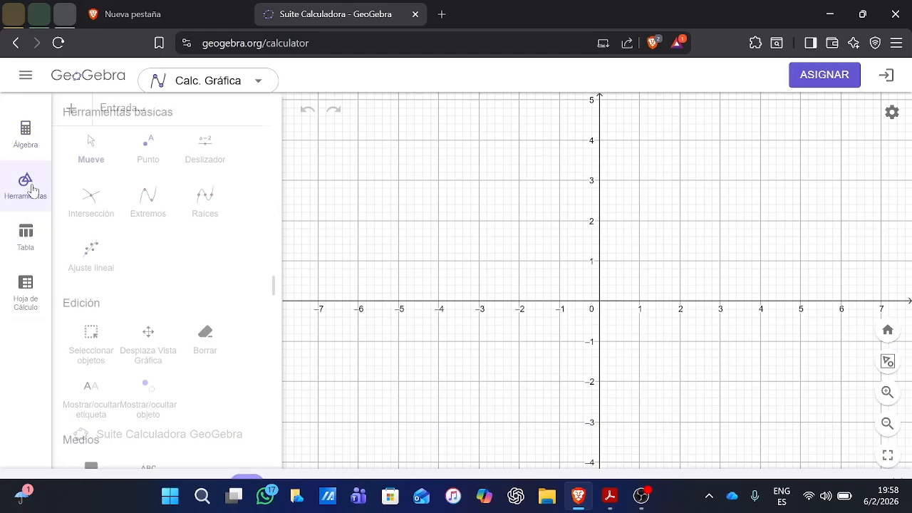
{"action": "left_click", "coordinate": [206, 151]}
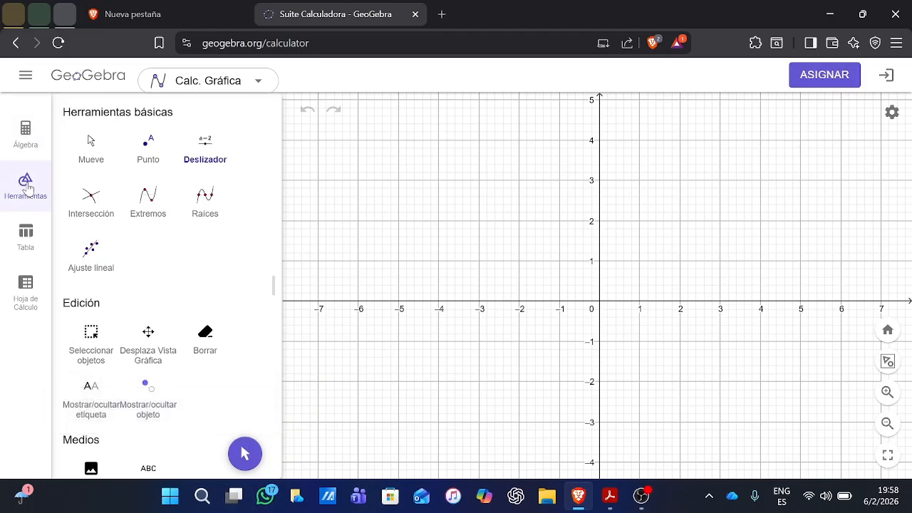
{"action": "left_click", "coordinate": [27, 137]}
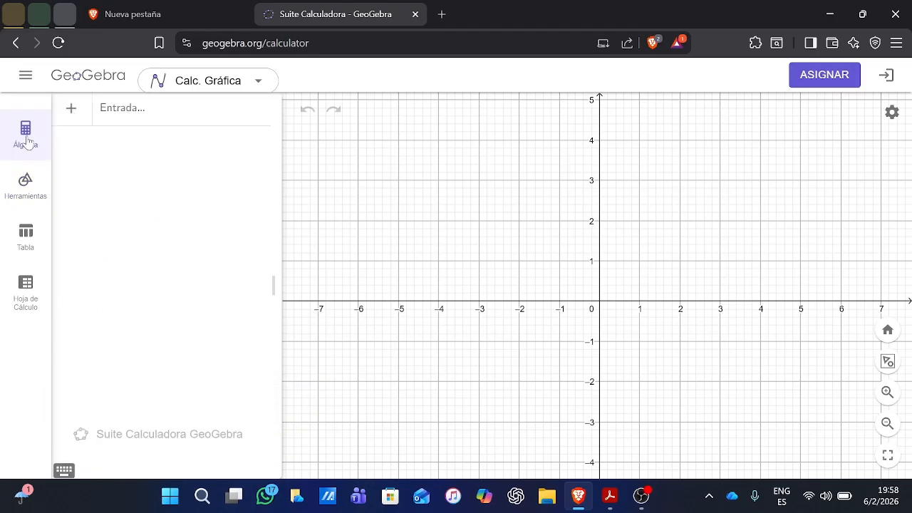
- Place a number slider in the graph's upper area, on the negative-x side of the y-axis, and name it vo
{"action": "left_click", "coordinate": [26, 187]}
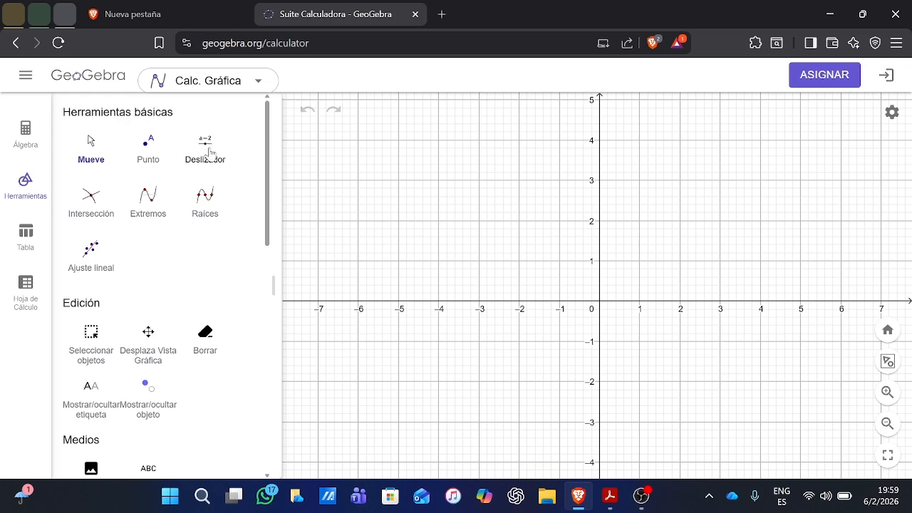
{"action": "left_click", "coordinate": [205, 149]}
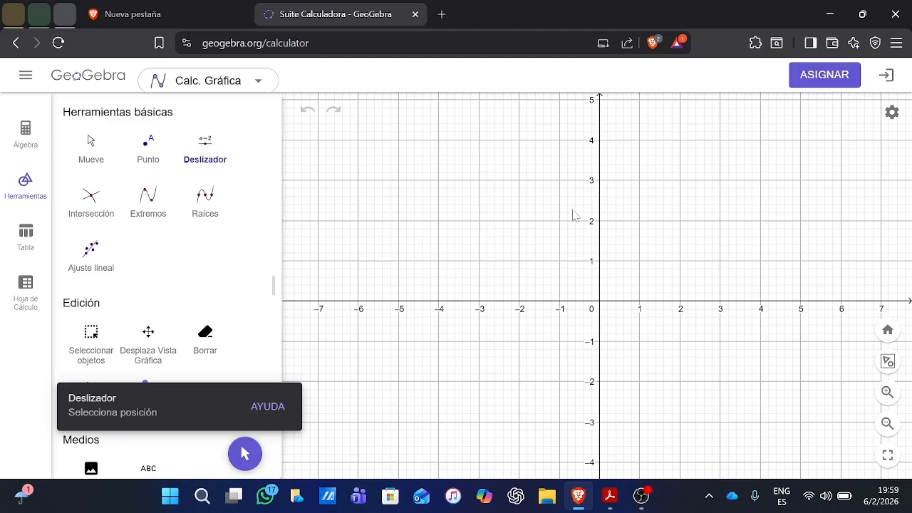
{"action": "scroll", "coordinate": [454, 154], "scroll_direction": "down", "scroll_amount": 2}
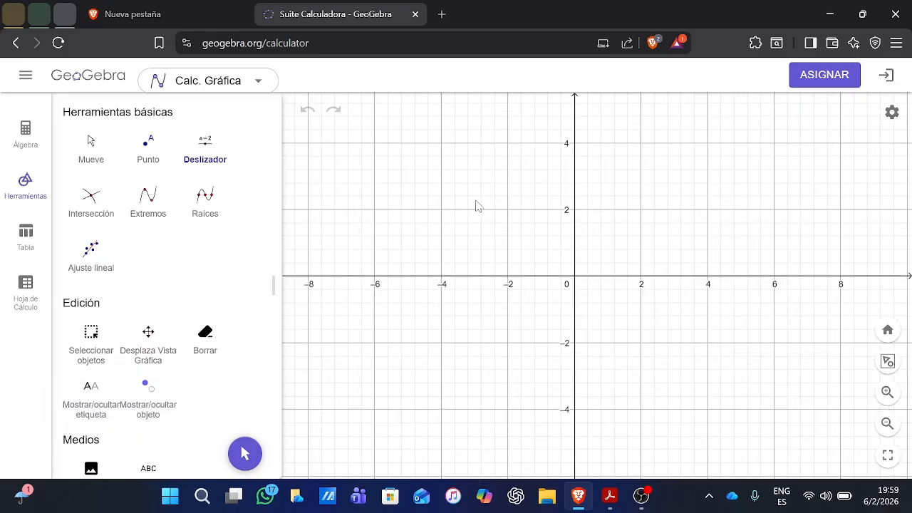
{"action": "scroll", "coordinate": [475, 200], "scroll_direction": "up", "scroll_amount": 3}
{"action": "left_click", "coordinate": [426, 132]}
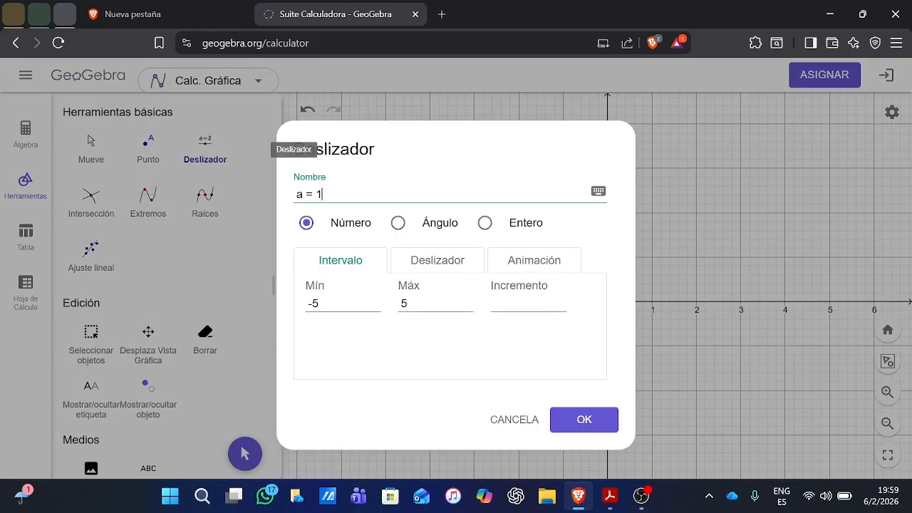
{"action": "key", "text": "BackSpace"}
{"action": "key", "text": "BackSpace"}
{"action": "key", "text": "BackSpace"}
{"action": "key", "text": "BackSpace"}
{"action": "key", "text": "BackSpace"}
{"action": "type", "text": "vo"}
- Set the vo slider's interval to a minimum of 5 and a maximum of 35, and create the slider
{"action": "left_click", "coordinate": [325, 303]}
{"action": "key", "text": "BackSpace"}
{"action": "key", "text": "BackSpace"}
{"action": "type", "text": "5"}
{"action": "left_click", "coordinate": [408, 303]}
{"action": "key", "text": "BackSpace"}
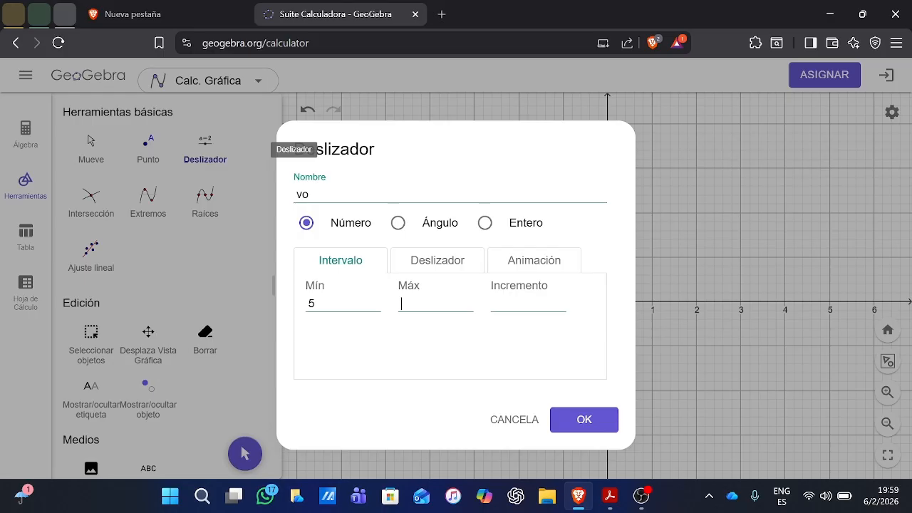
{"action": "type", "text": "35"}
{"action": "left_click", "coordinate": [318, 304]}
{"action": "type", "text": "1"}
{"action": "left_click", "coordinate": [584, 419]}
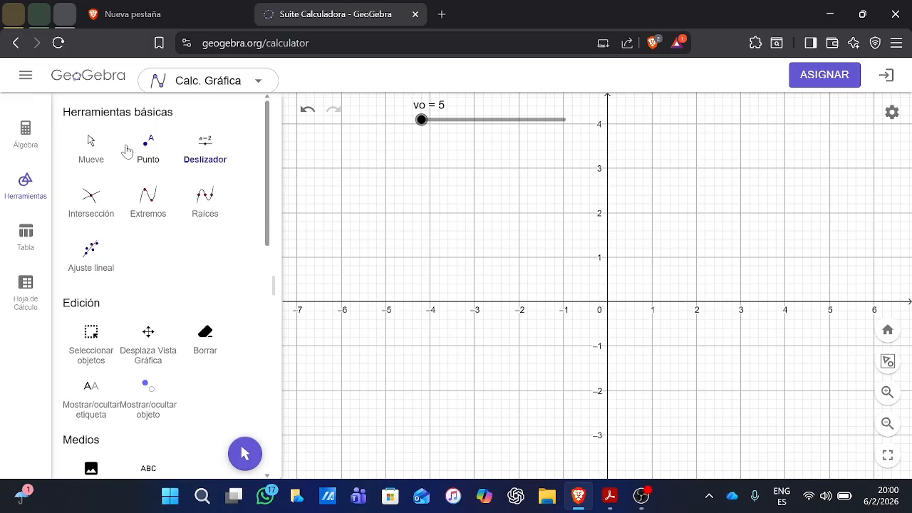
{"action": "left_click", "coordinate": [83, 147]}
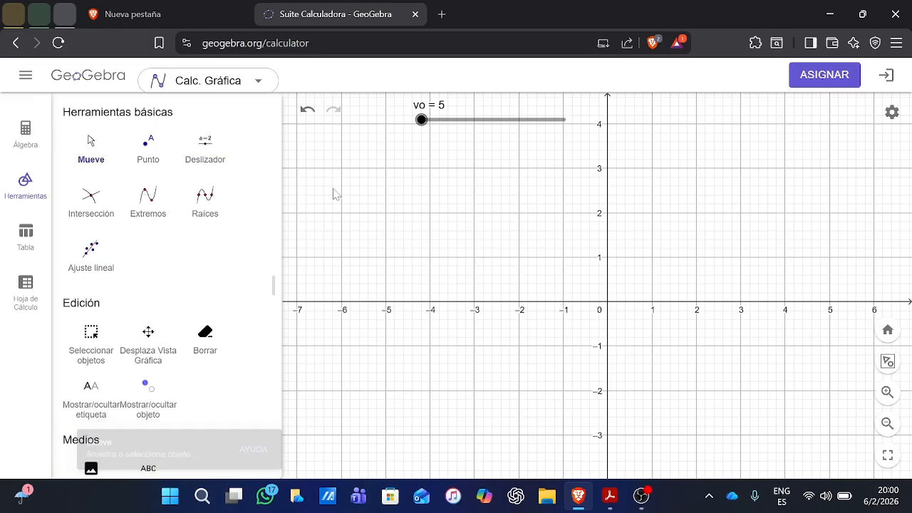
{"action": "left_click_drag", "start_coordinate": [512, 191], "coordinate": [339, 263]}
{"action": "left_click_drag", "start_coordinate": [732, 288], "coordinate": [502, 236]}
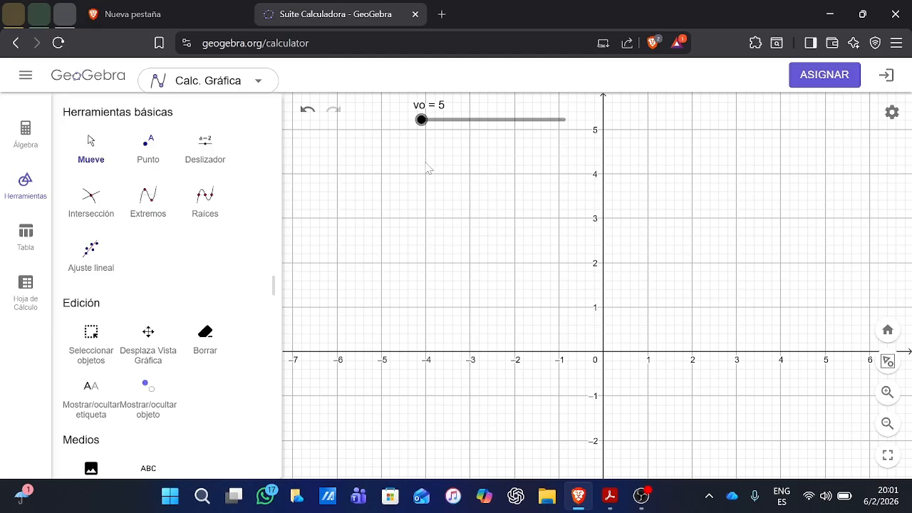
{"action": "right_click", "coordinate": [447, 121]}
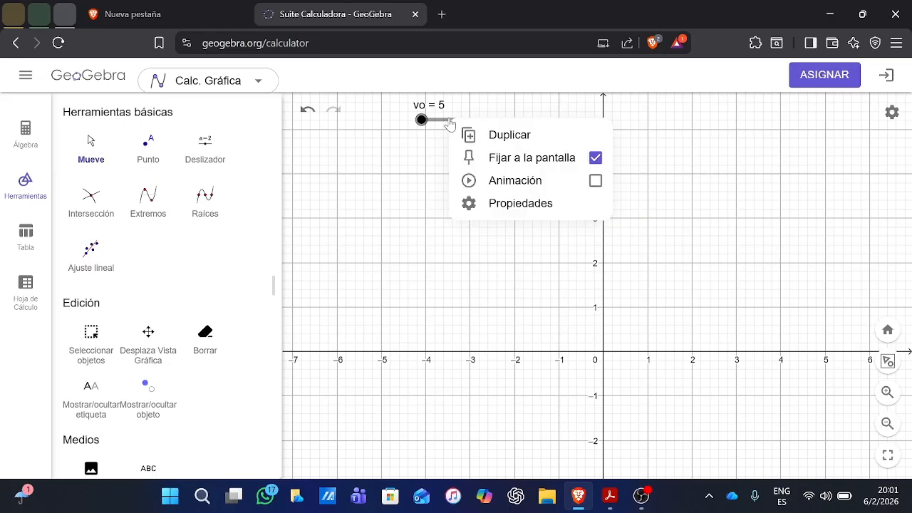
{"action": "left_click", "coordinate": [443, 120]}
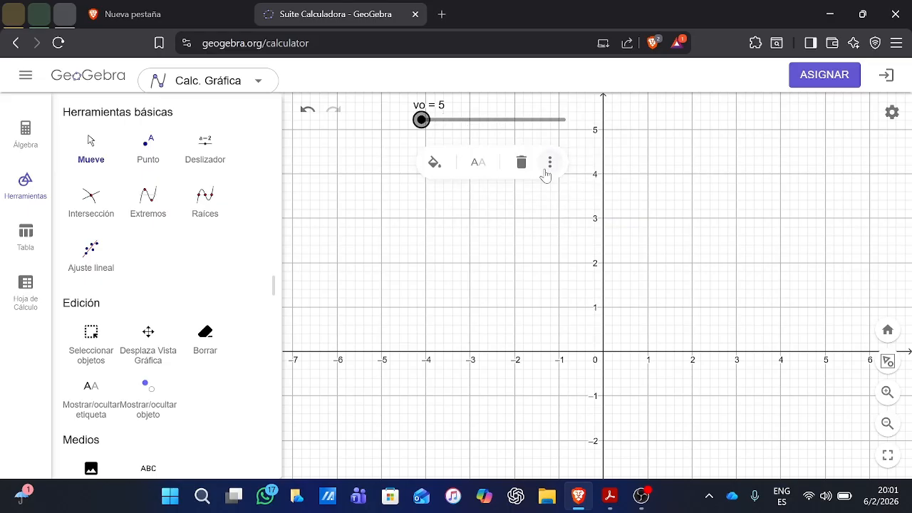
{"action": "left_click", "coordinate": [424, 218]}
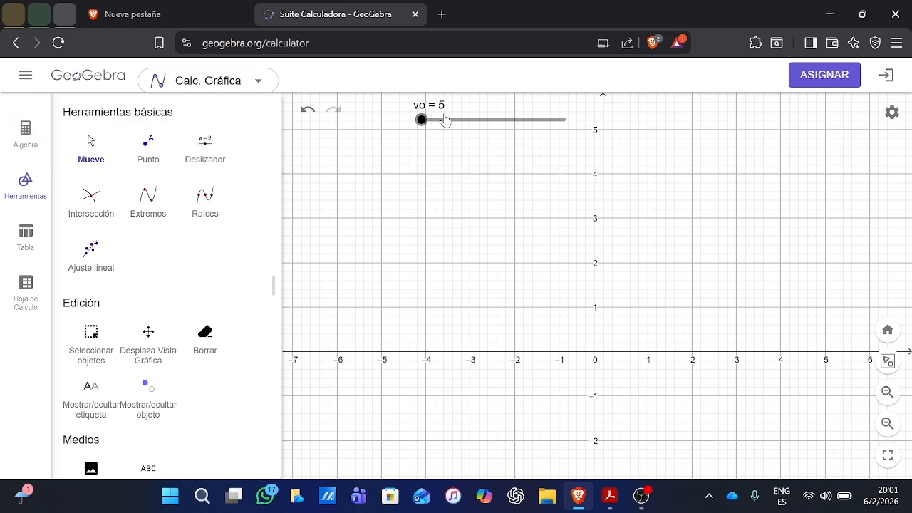
- Place a second number slider directly below the vo slider and name it g
{"action": "left_click", "coordinate": [216, 160]}
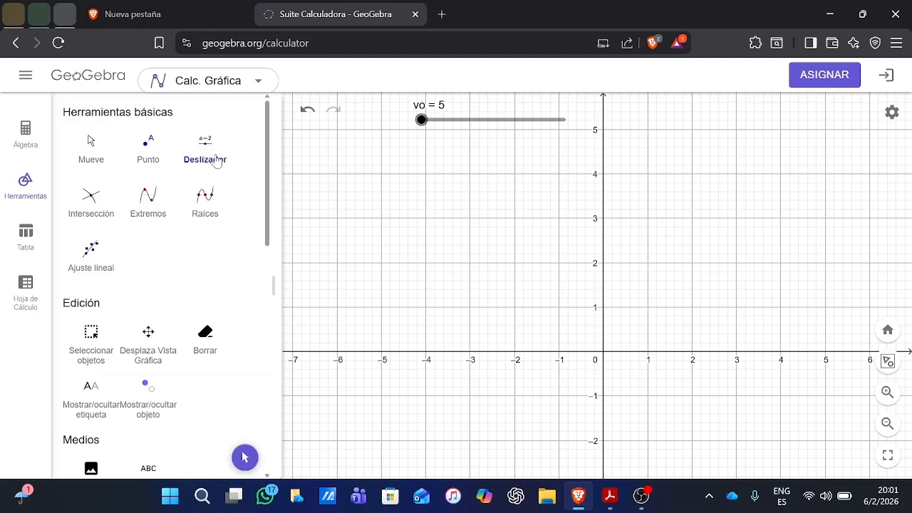
{"action": "left_click", "coordinate": [425, 153]}
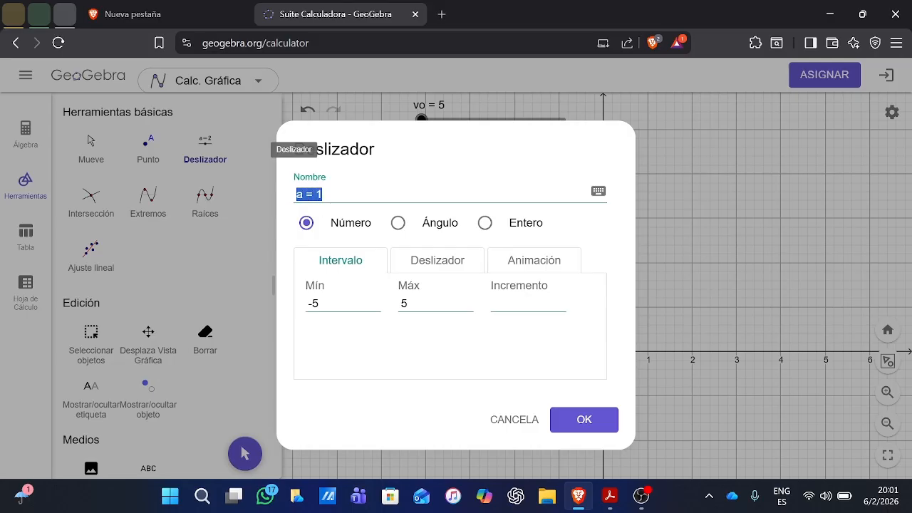
{"action": "type", "text": "g"}
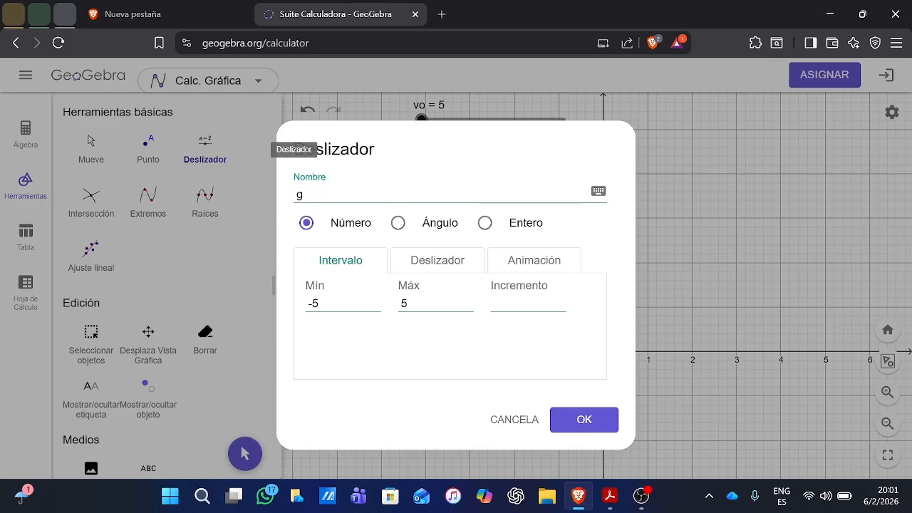
- Set the g slider's minimum to 2, maximum to 20 and increment to 0.1, and create the slider
{"action": "left_click", "coordinate": [336, 303]}
{"action": "key", "text": "BackSpace"}
{"action": "key", "text": "BackSpace"}
{"action": "type", "text": "2"}
{"action": "key", "text": "Tab"}
{"action": "key", "text": "BackSpace"}
{"action": "type", "text": "2"}
{"action": "type", "text": "0"}
{"action": "type", "text": "0"}
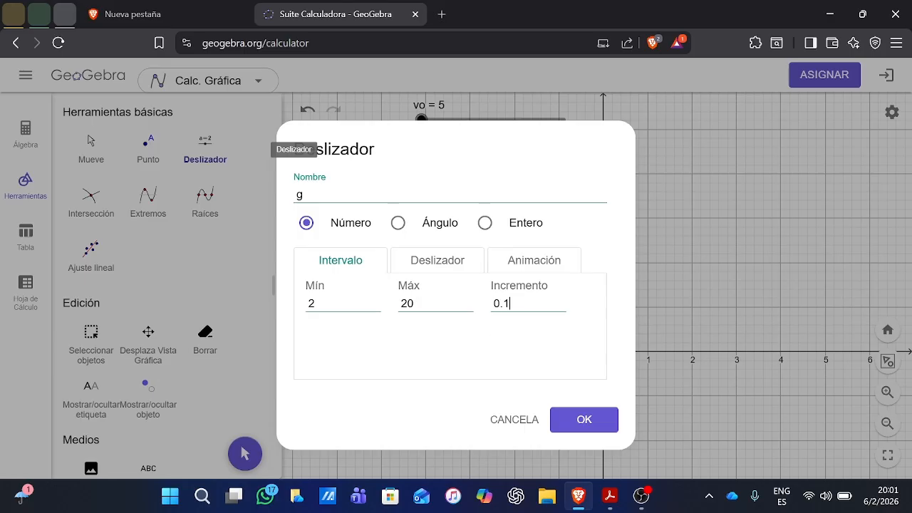
{"action": "left_click", "coordinate": [326, 304]}
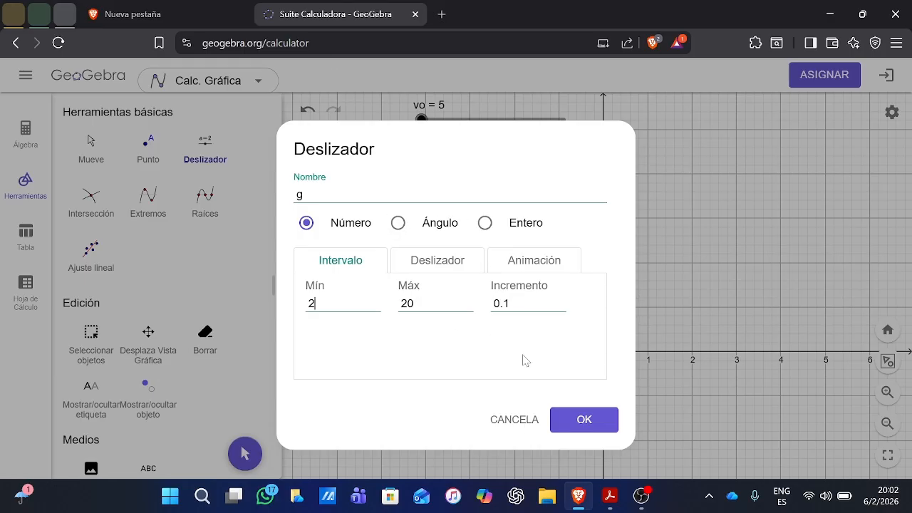
{"action": "left_click", "coordinate": [580, 420]}
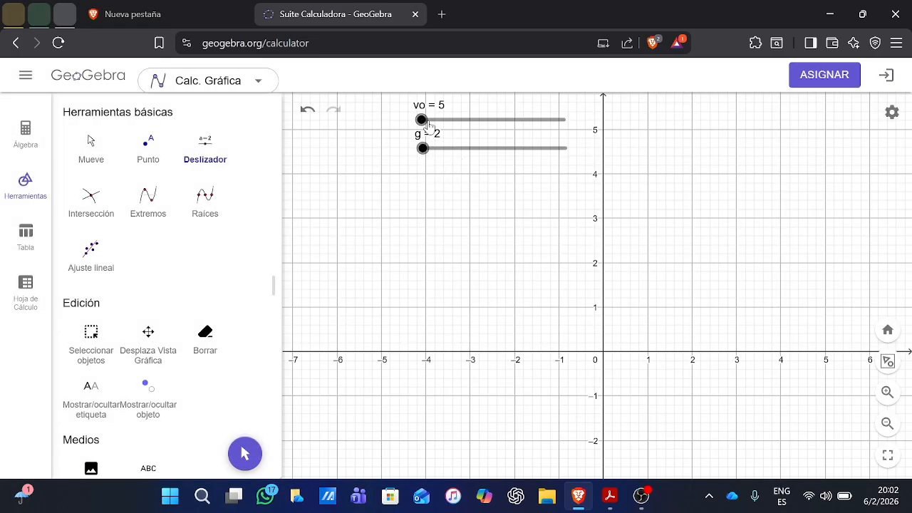
- Adjust the vo slider to 20 and the g slider to 9.8
{"action": "left_click_drag", "start_coordinate": [422, 121], "coordinate": [492, 124]}
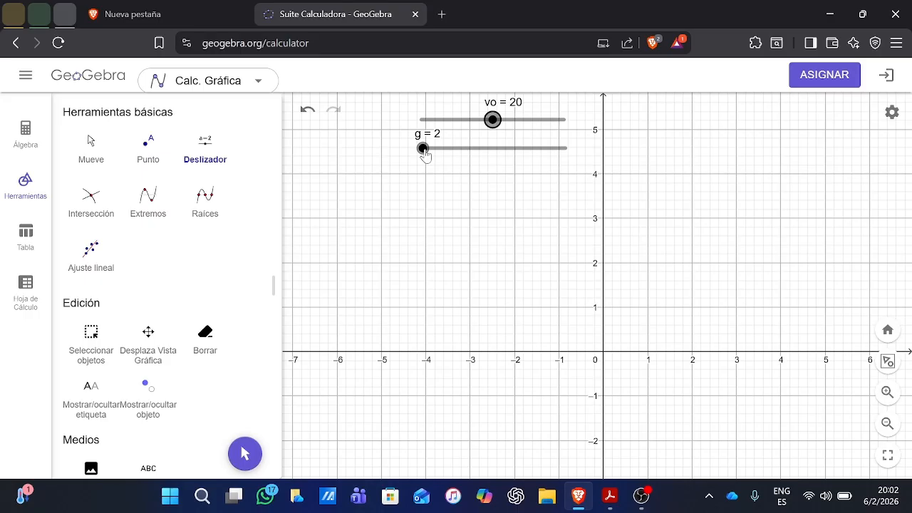
{"action": "left_click_drag", "start_coordinate": [424, 153], "coordinate": [484, 156]}
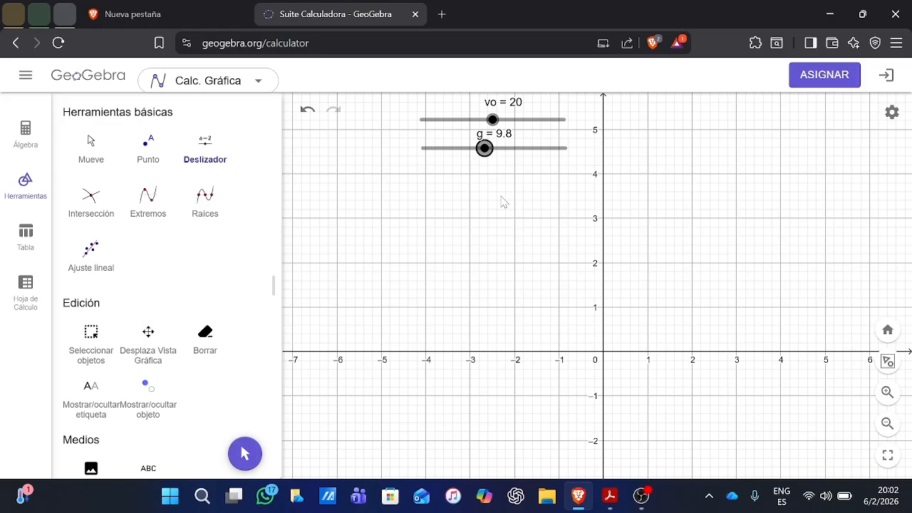
{"action": "left_click_drag", "start_coordinate": [485, 148], "coordinate": [484, 149]}
- Place a third slider directly below the g slider and make it an angle slider
{"action": "left_click", "coordinate": [438, 182]}
{"action": "left_click_drag", "start_coordinate": [326, 195], "coordinate": [284, 195]}
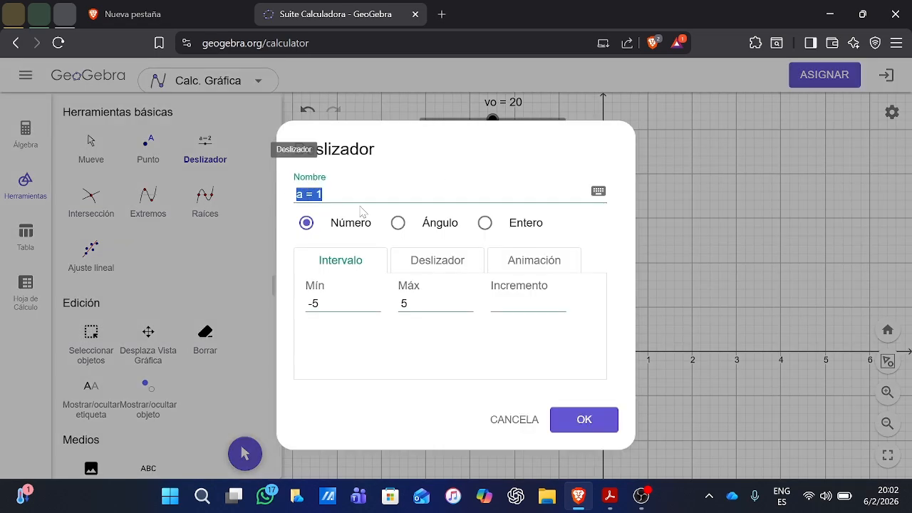
{"action": "type", "text": "theta"}
{"action": "left_click", "coordinate": [399, 225]}
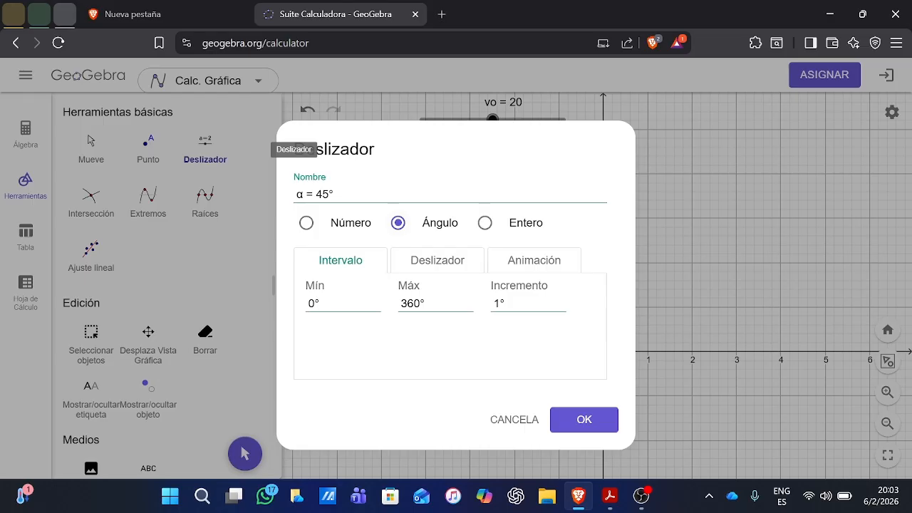
- Set the angle slider's minimum to 10°, maximum to 80° and increment to 0.1, and create the slider
{"action": "key", "text": "Left"}
{"action": "key", "text": "BackSpace"}
{"action": "type", "text": "10"}
{"action": "key", "text": "BackSpace"}
{"action": "key", "text": "BackSpace"}
{"action": "key", "text": "BackSpace"}
{"action": "type", "text": "80"}
{"action": "left_click", "coordinate": [499, 305]}
{"action": "key", "text": "BackSpace"}
{"action": "type", "text": "0.1"}
{"action": "left_click", "coordinate": [576, 425]}
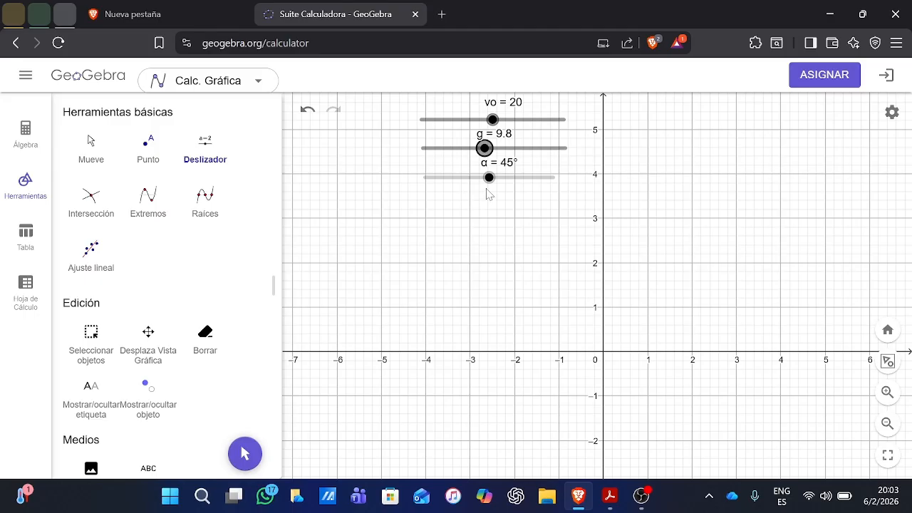
- Rename the angle slider α as theta in its properties, and deselect it
{"action": "left_click", "coordinate": [515, 173]}
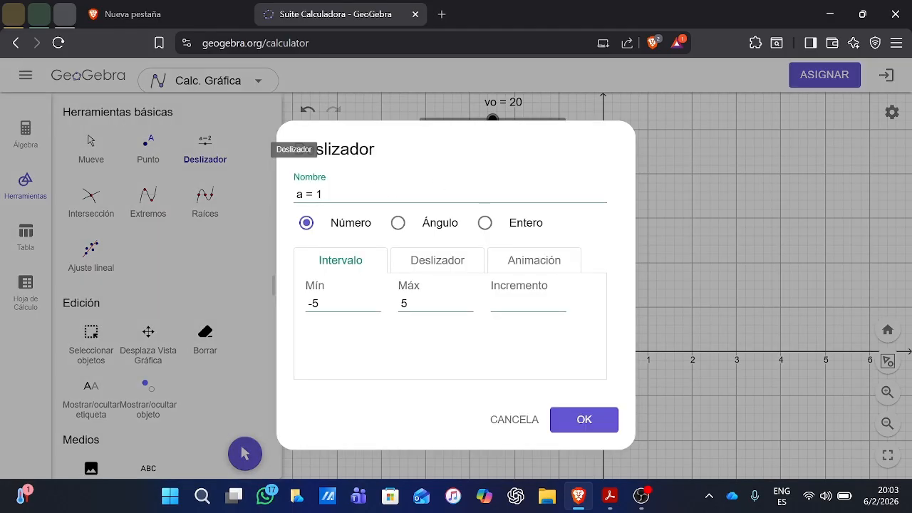
{"action": "left_click", "coordinate": [507, 422]}
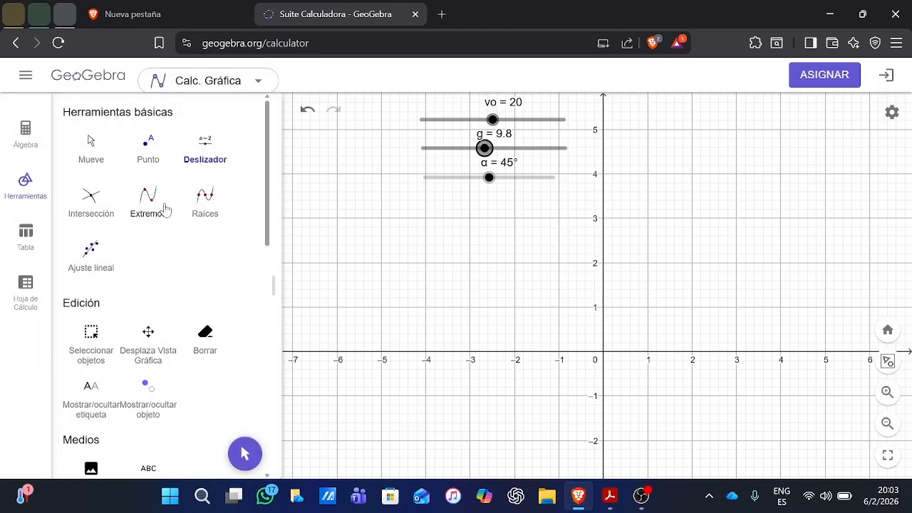
{"action": "left_click", "coordinate": [90, 146]}
{"action": "left_click", "coordinate": [538, 179]}
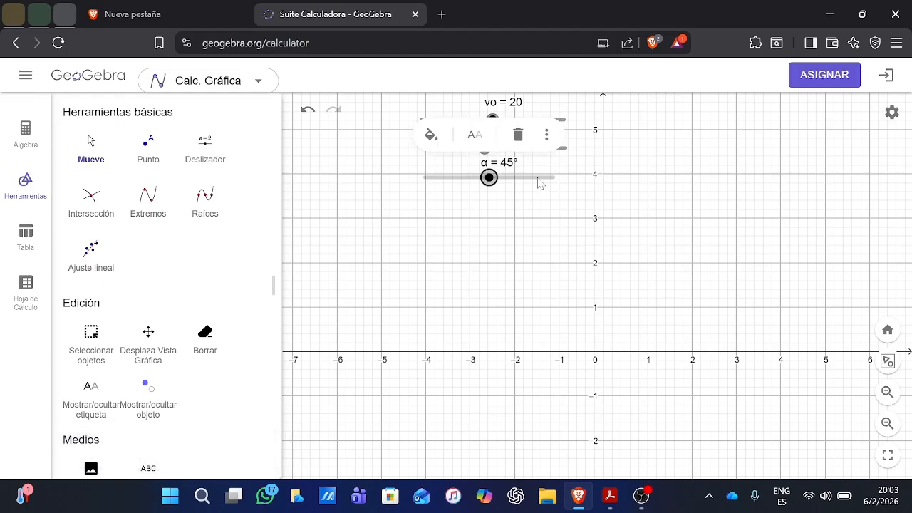
{"action": "left_click", "coordinate": [545, 136]}
{"action": "left_click", "coordinate": [611, 250]}
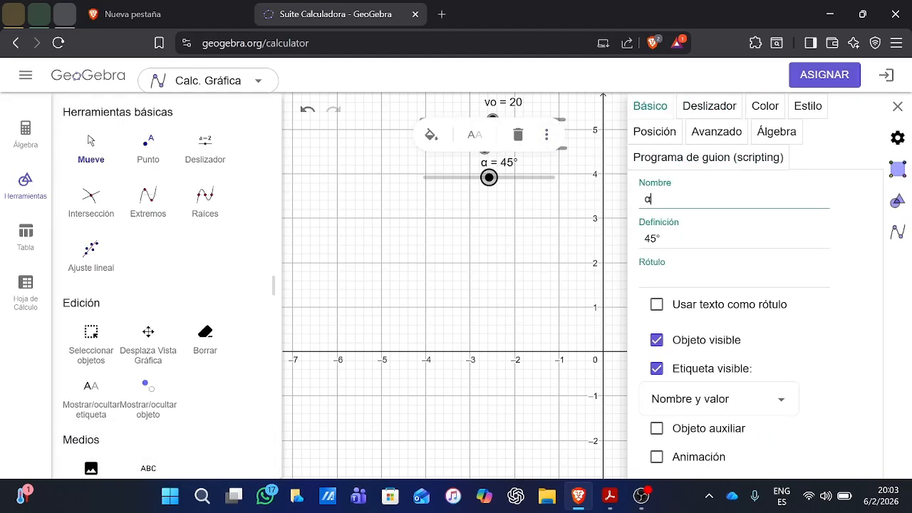
{"action": "key", "text": "BackSpace"}
{"action": "type", "text": "theta"}
{"action": "key", "text": "Return"}
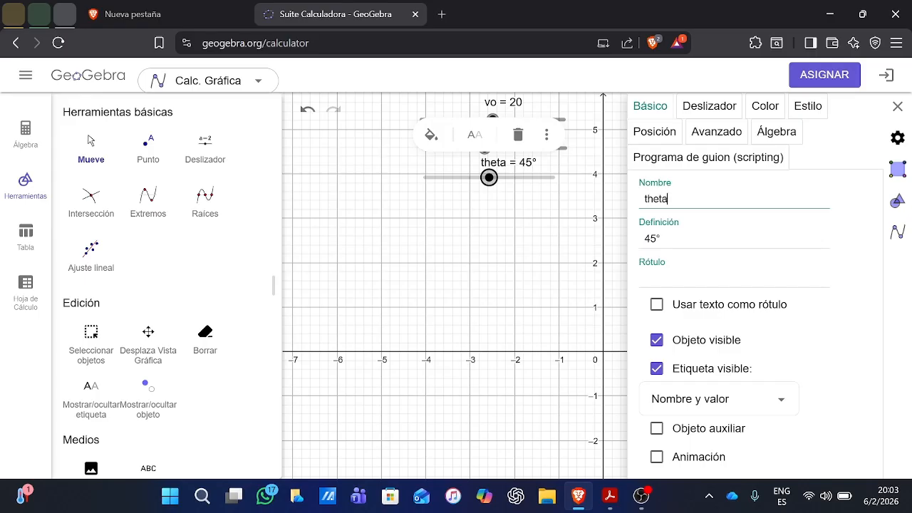
{"action": "left_click", "coordinate": [897, 106]}
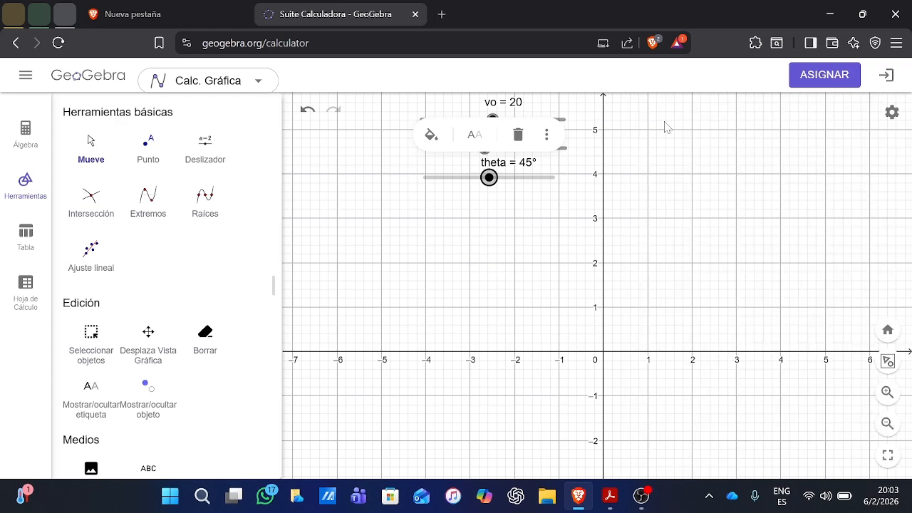
{"action": "left_click", "coordinate": [487, 216]}
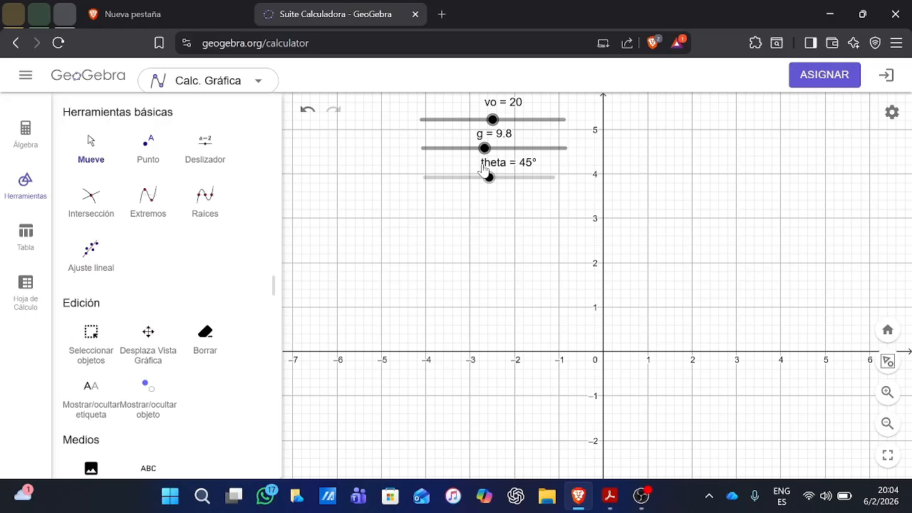
- Place a number slider directly below the theta slider and name it t
{"action": "left_click", "coordinate": [205, 146]}
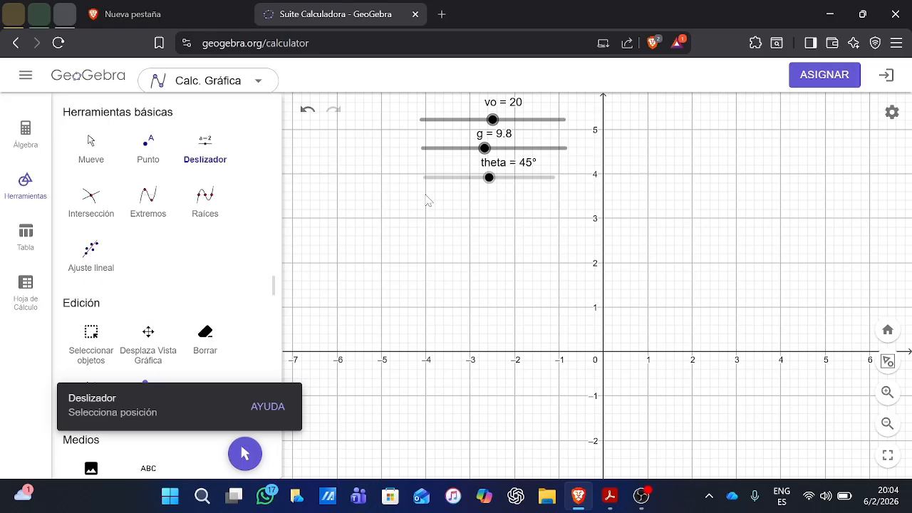
{"action": "left_click", "coordinate": [425, 199]}
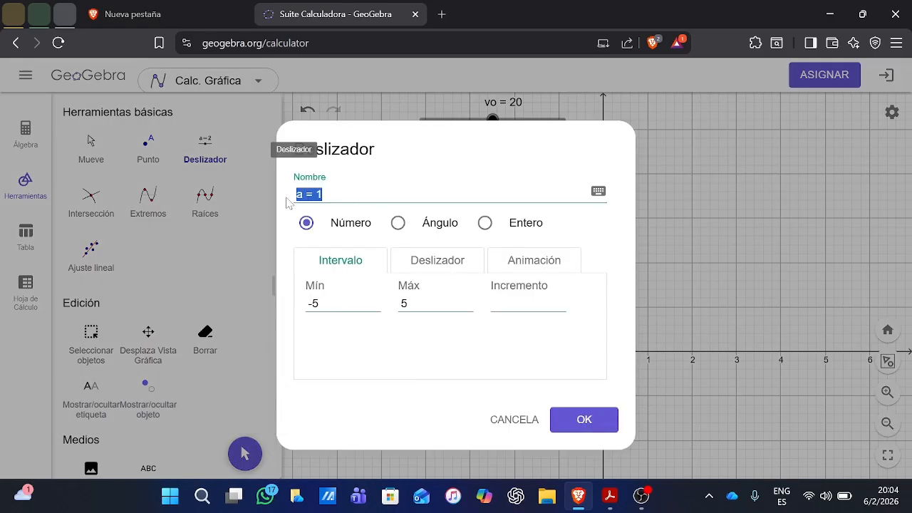
{"action": "type", "text": "t"}
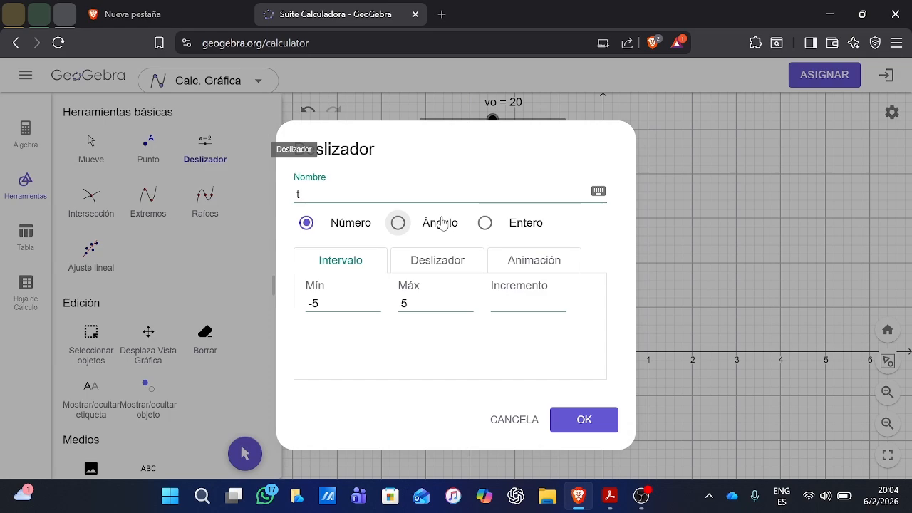
- Set the t slider's minimum to 0 and increment to 0.01, and create the slider
{"action": "left_click", "coordinate": [322, 303]}
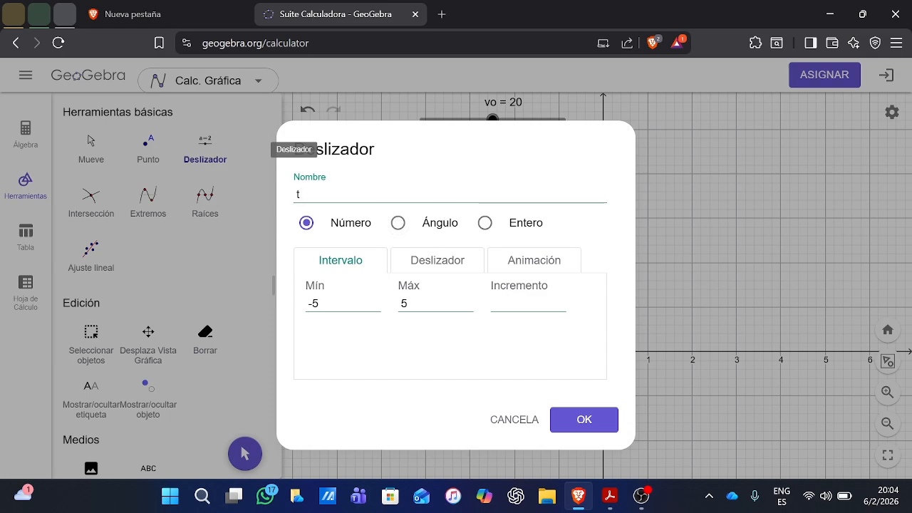
{"action": "key", "text": "BackSpace"}
{"action": "type", "text": "0"}
{"action": "key", "text": "BackSpace"}
{"action": "type", "text": "0.01"}
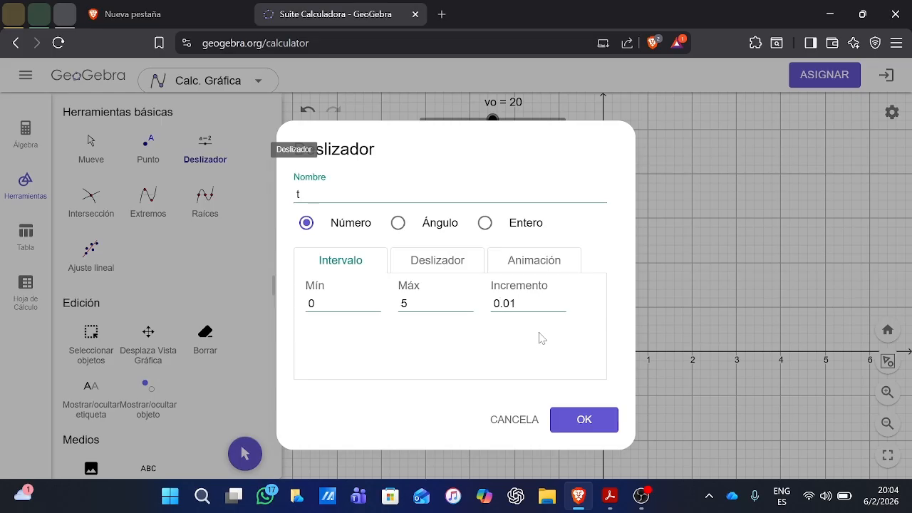
{"action": "left_click", "coordinate": [578, 420]}
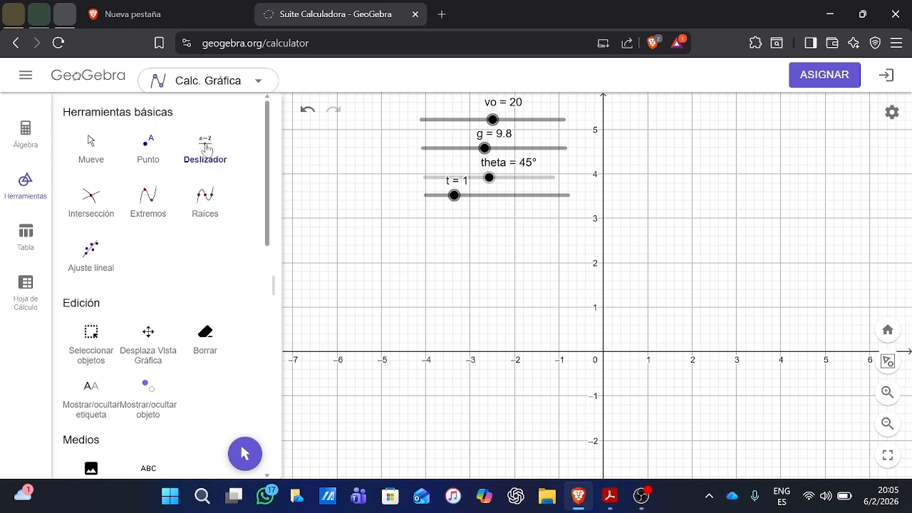
- Turn on the animation of the t slider
{"action": "left_click", "coordinate": [93, 149]}
{"action": "left_click", "coordinate": [494, 197]}
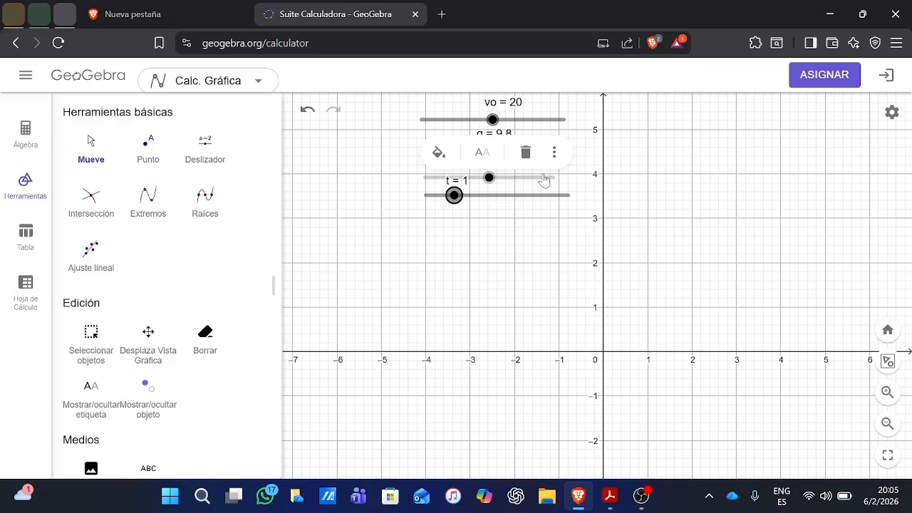
{"action": "left_click", "coordinate": [554, 151]}
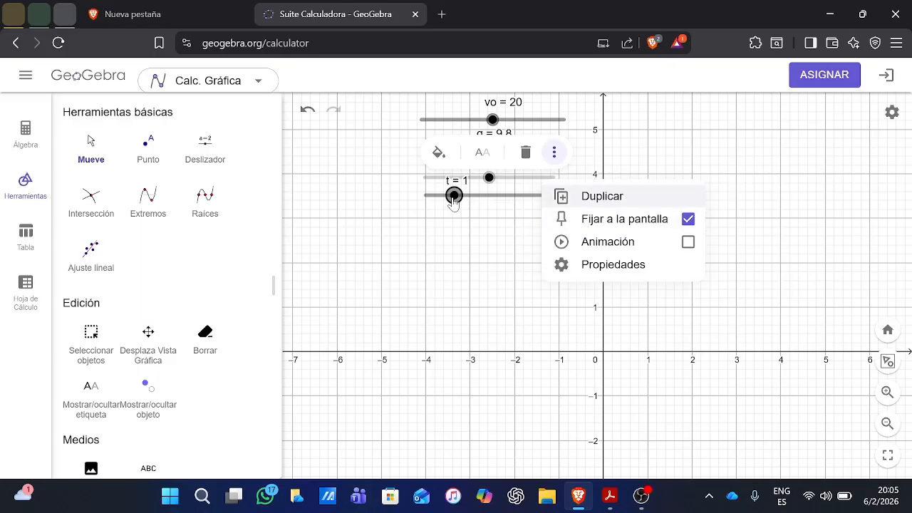
{"action": "left_click", "coordinate": [599, 243]}
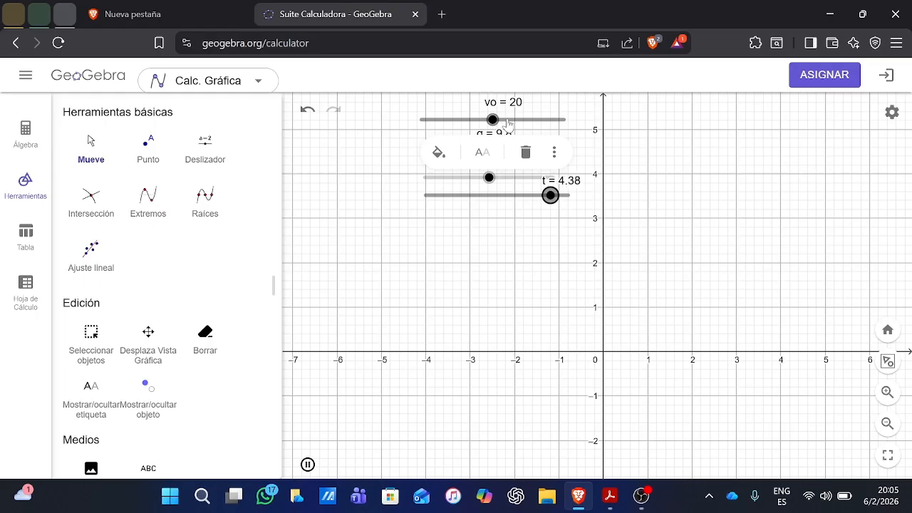
- Try animating the vo slider together with t, and return vo to a fixed value of 20
{"action": "left_click_drag", "start_coordinate": [492, 119], "coordinate": [497, 120]}
{"action": "left_click", "coordinate": [550, 163]}
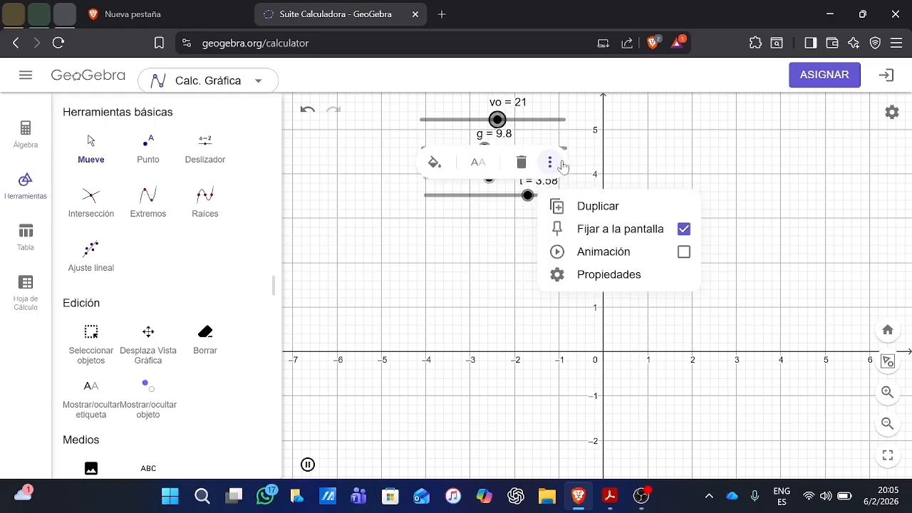
{"action": "left_click", "coordinate": [583, 250]}
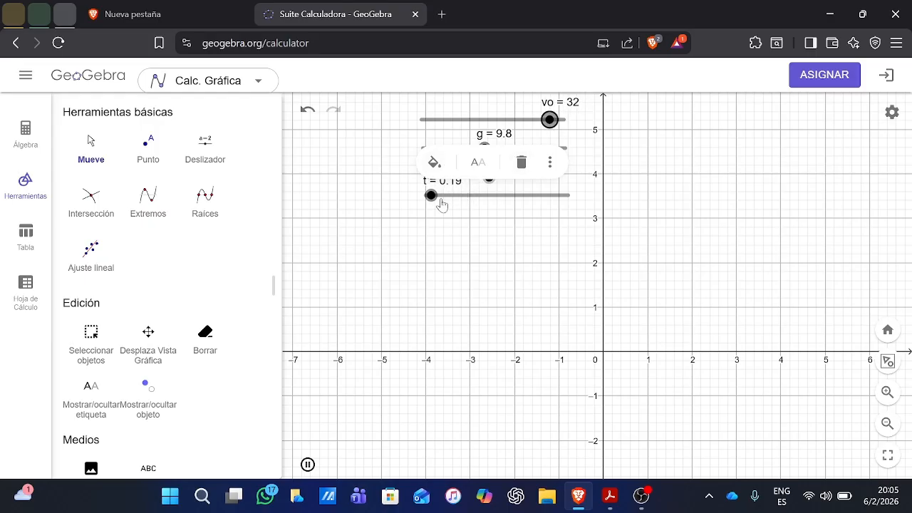
{"action": "left_click", "coordinate": [392, 207]}
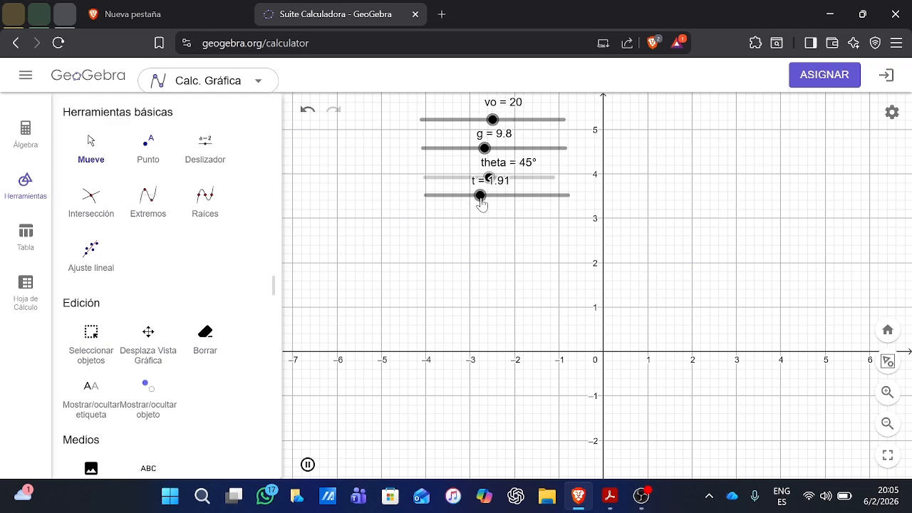
{"action": "left_click", "coordinate": [472, 122]}
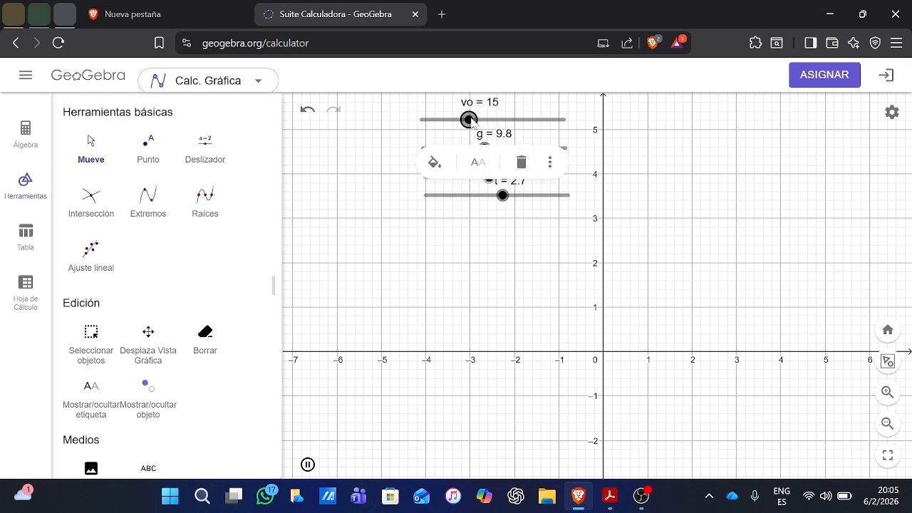
{"action": "left_click", "coordinate": [549, 162]}
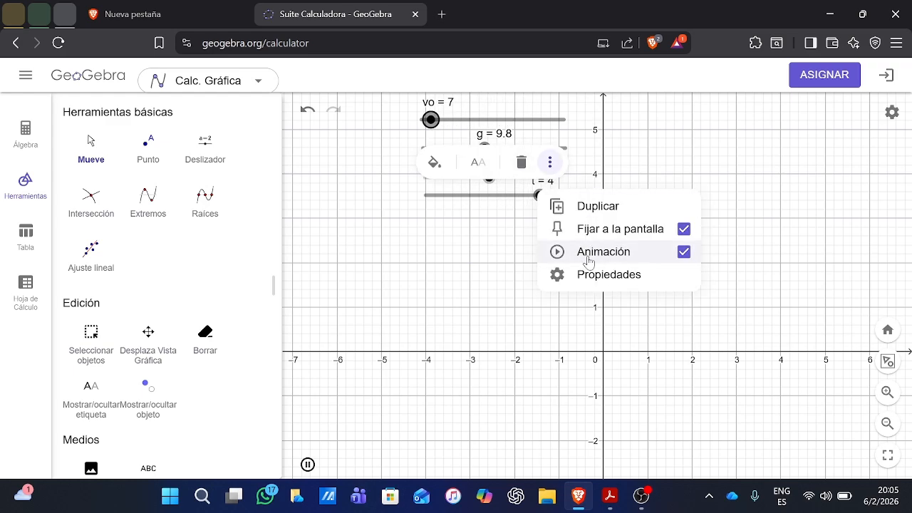
{"action": "left_click", "coordinate": [585, 254]}
{"action": "left_click_drag", "start_coordinate": [440, 126], "coordinate": [501, 124]}
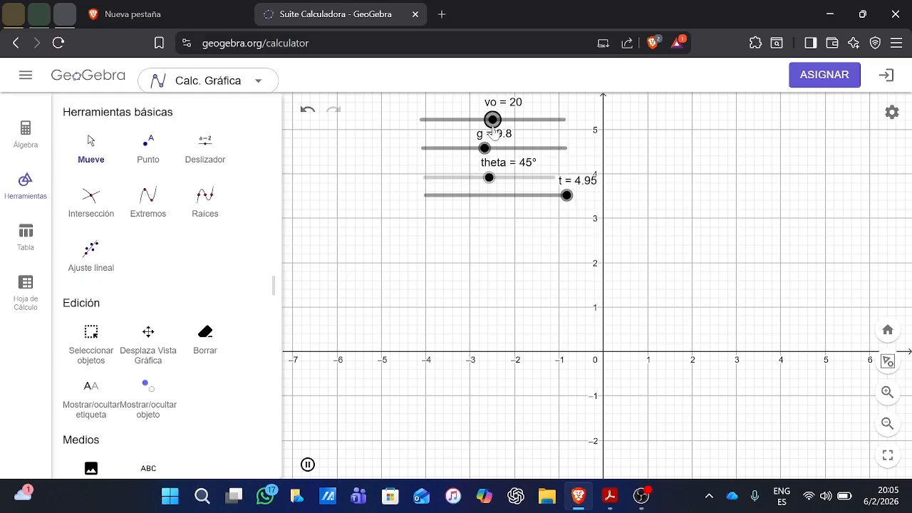
- Stop the t slider's animation from its algebra entry and reset t to 0
{"action": "left_click", "coordinate": [28, 136]}
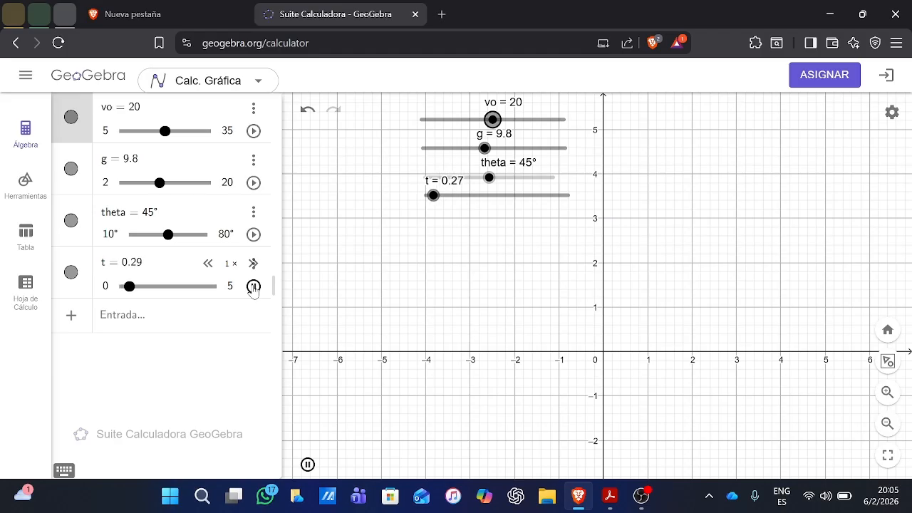
{"action": "left_click", "coordinate": [253, 286]}
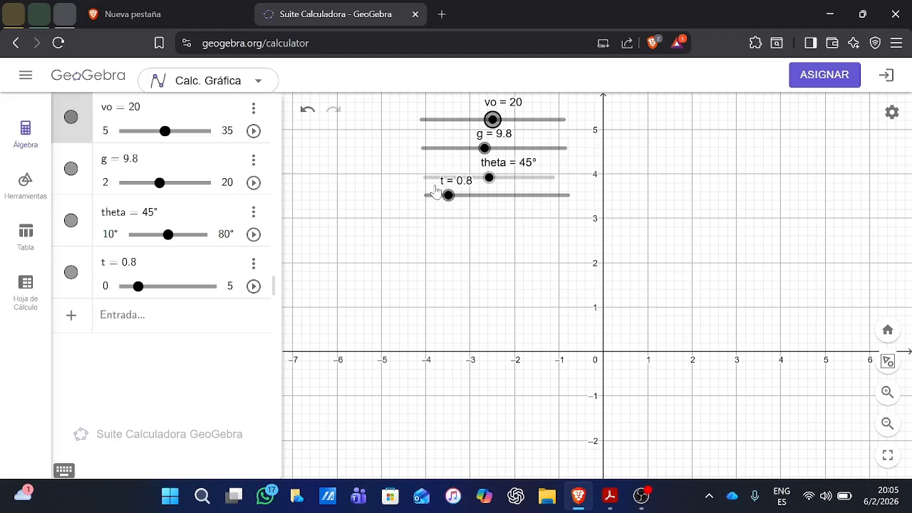
{"action": "left_click_drag", "start_coordinate": [447, 195], "coordinate": [403, 206]}
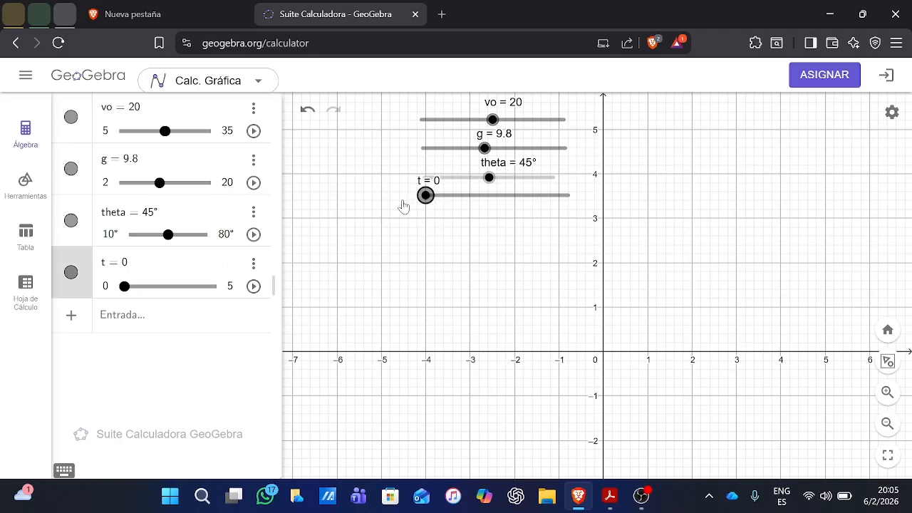
- Check the horizontal displacement formula in equation 6.11 of the physics textbook in Acrobat, and return to GeoGebra
{"action": "left_click", "coordinate": [135, 321]}
{"action": "left_click", "coordinate": [610, 496]}
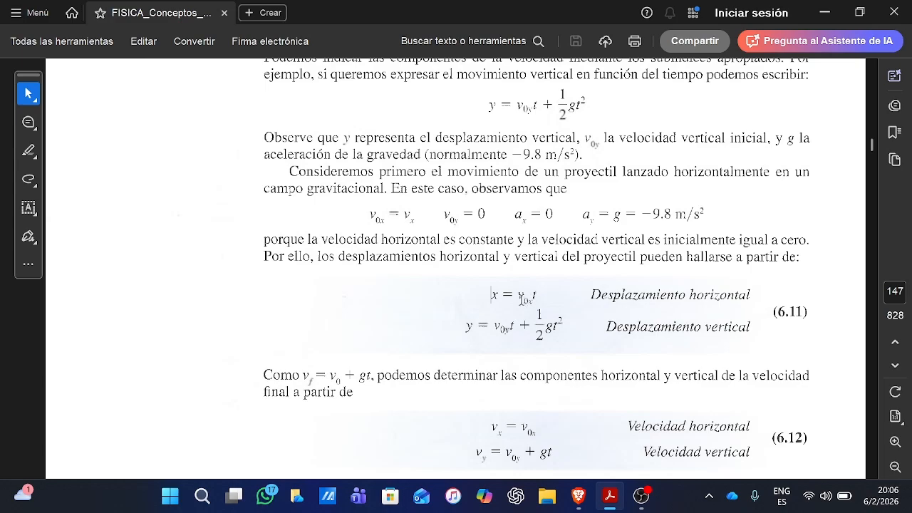
{"action": "double_click", "coordinate": [521, 296]}
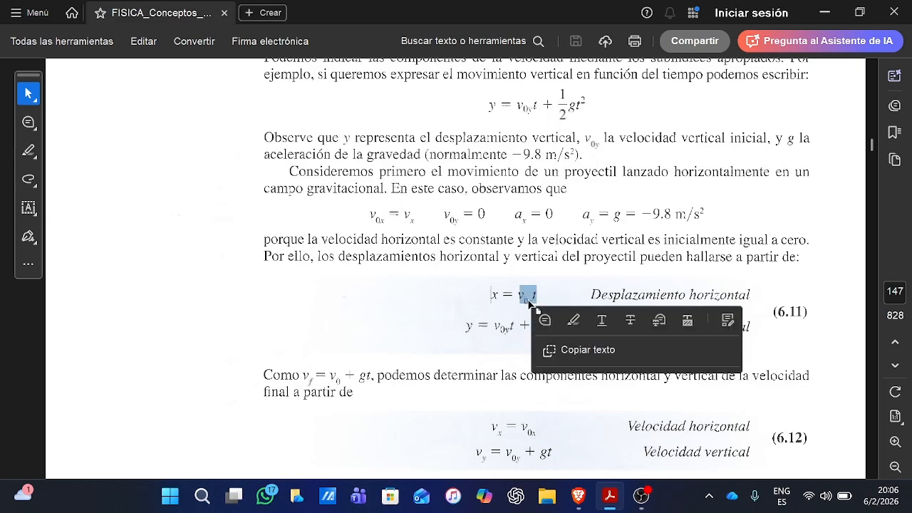
{"action": "mouse_move", "coordinate": [624, 503]}
{"action": "left_click", "coordinate": [578, 496]}
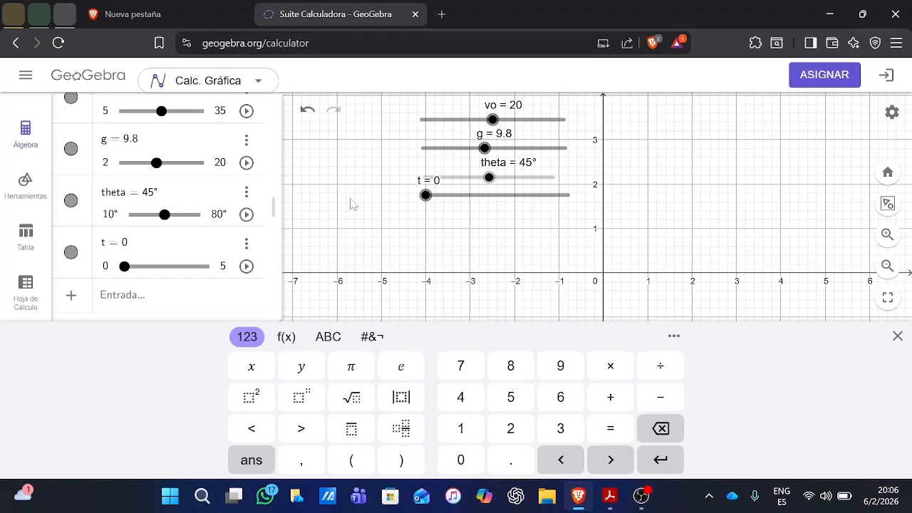
- Start a new algebra entry for the horizontal displacement, beginning with X(t) =
{"action": "left_click", "coordinate": [152, 292]}
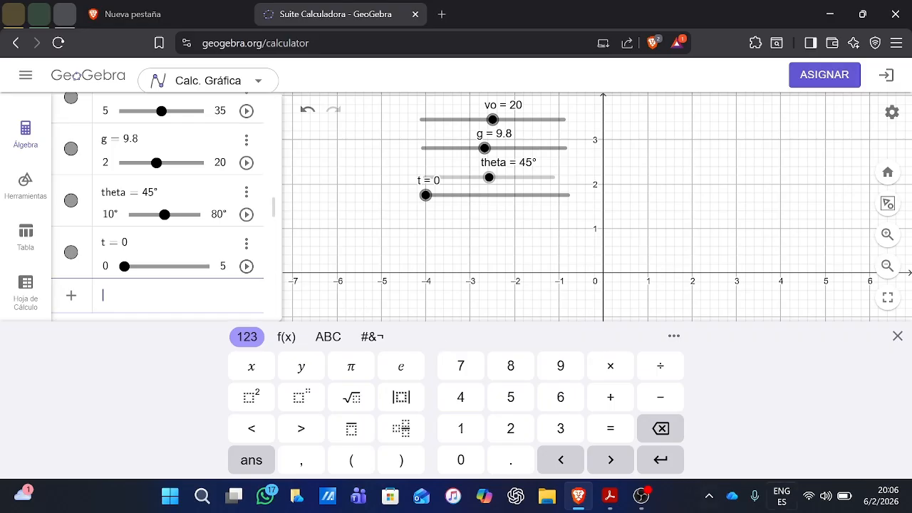
{"action": "scroll", "coordinate": [579, 187], "scroll_direction": "down", "scroll_amount": 3}
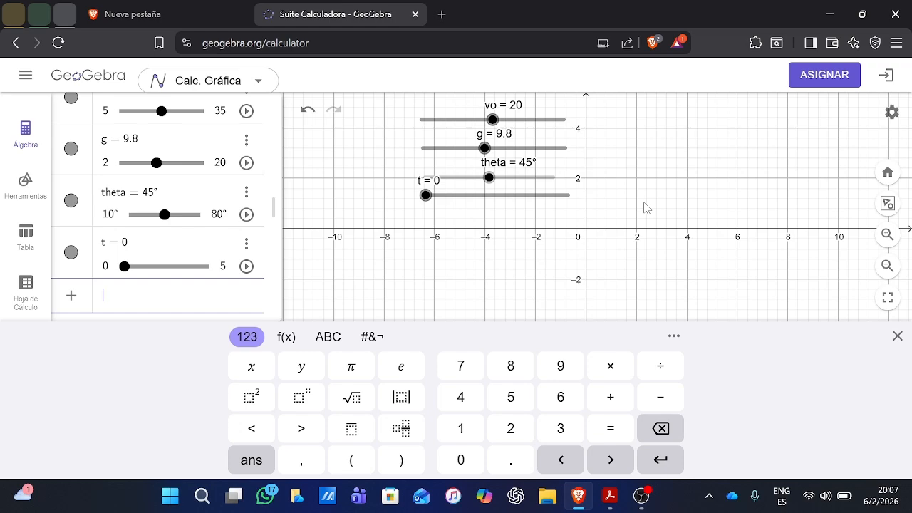
{"action": "scroll", "coordinate": [644, 212], "scroll_direction": "up", "scroll_amount": 2}
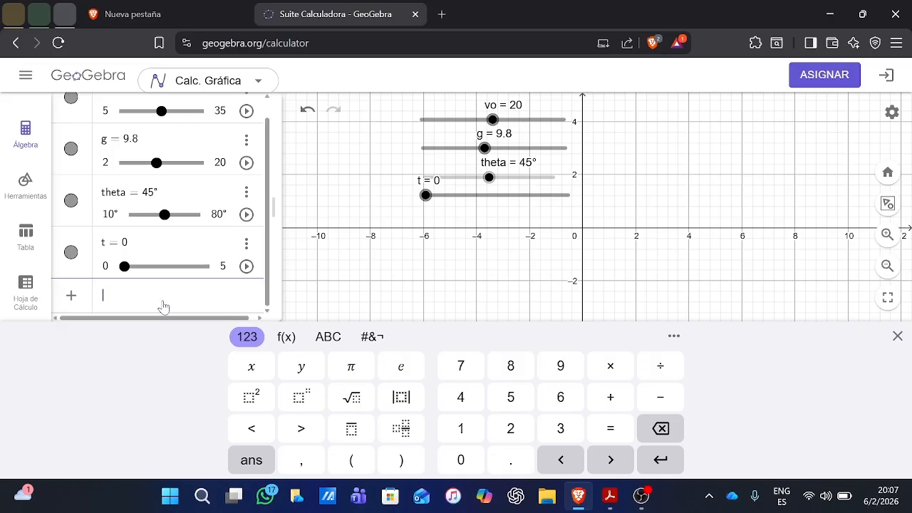
{"action": "type", "text": "X(t) ="}
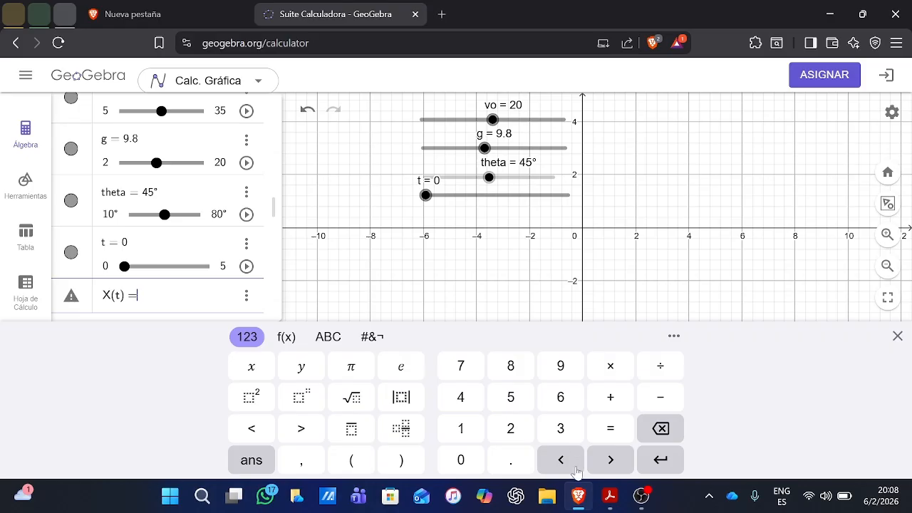
- Check the v0x t term of the horizontal displacement formula in the textbook in Acrobat, and return to GeoGebra
{"action": "left_click", "coordinate": [610, 496]}
{"action": "left_click", "coordinate": [514, 292]}
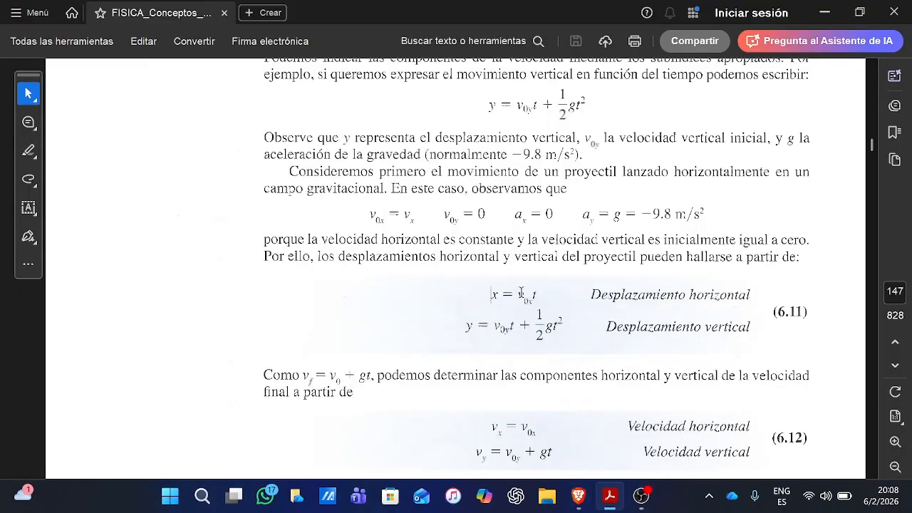
{"action": "left_click_drag", "start_coordinate": [517, 294], "coordinate": [544, 310]}
{"action": "left_click", "coordinate": [529, 296]}
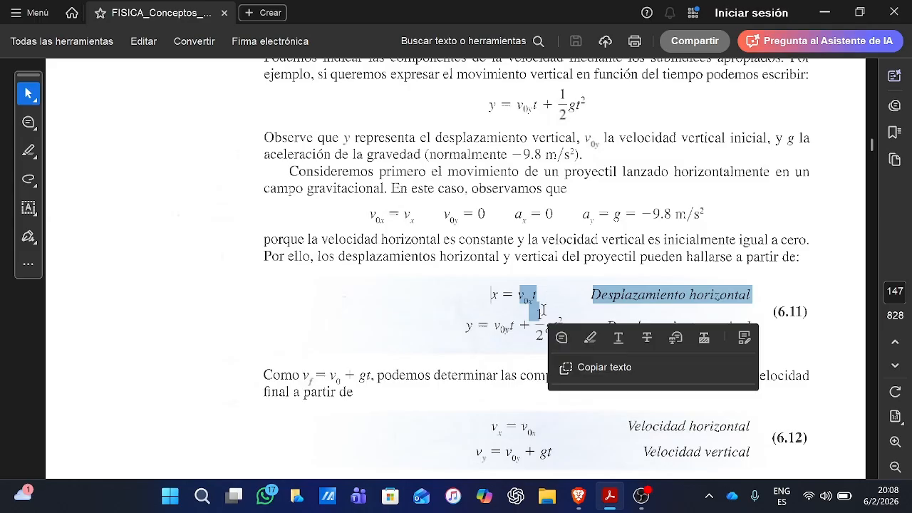
{"action": "left_click", "coordinate": [611, 497]}
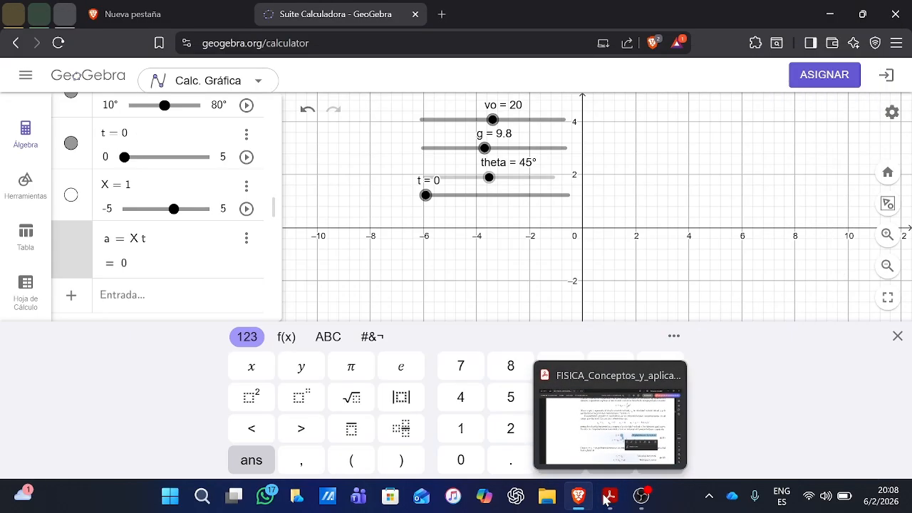
- Delete the stray algebra entry a = X t
{"action": "left_click", "coordinate": [149, 240]}
{"action": "key", "text": "BackSpace"}
{"action": "key", "text": "BackSpace"}
{"action": "key", "text": "BackSpace"}
{"action": "key", "text": "BackSpace"}
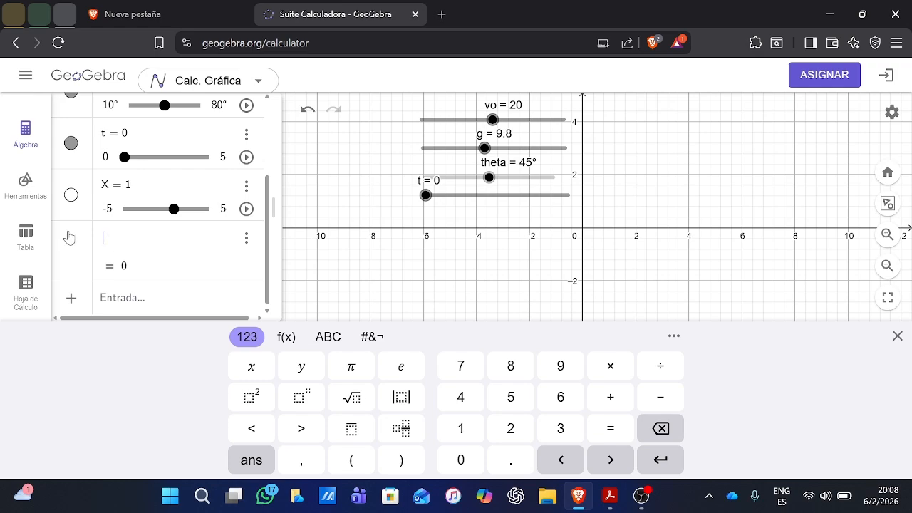
{"action": "left_click", "coordinate": [242, 238]}
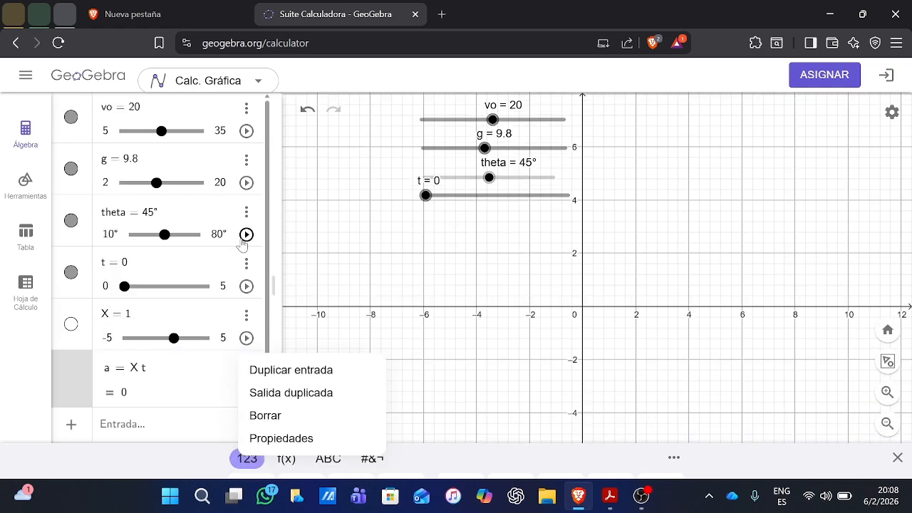
{"action": "left_click", "coordinate": [280, 420]}
- Begin the horizontal displacement function in a new algebra entry with X(t) = vo
{"action": "left_click", "coordinate": [130, 370]}
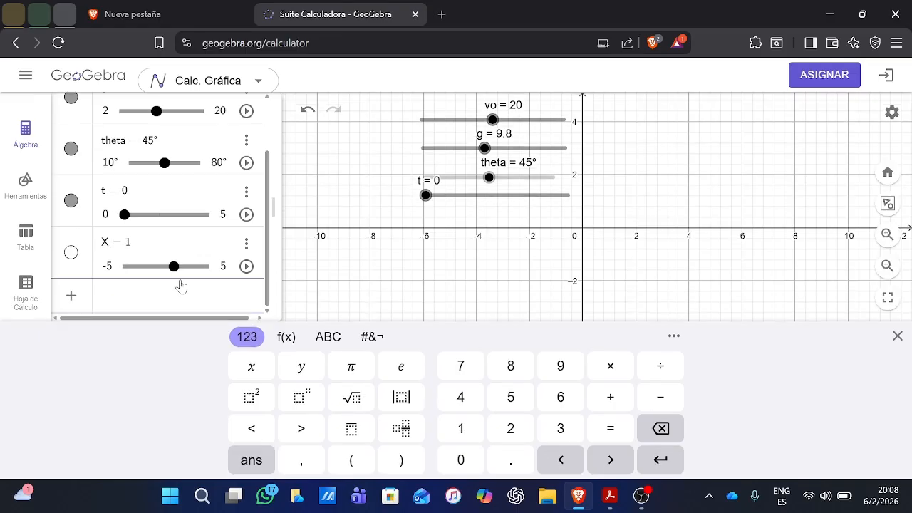
{"action": "type", "text": "X("}
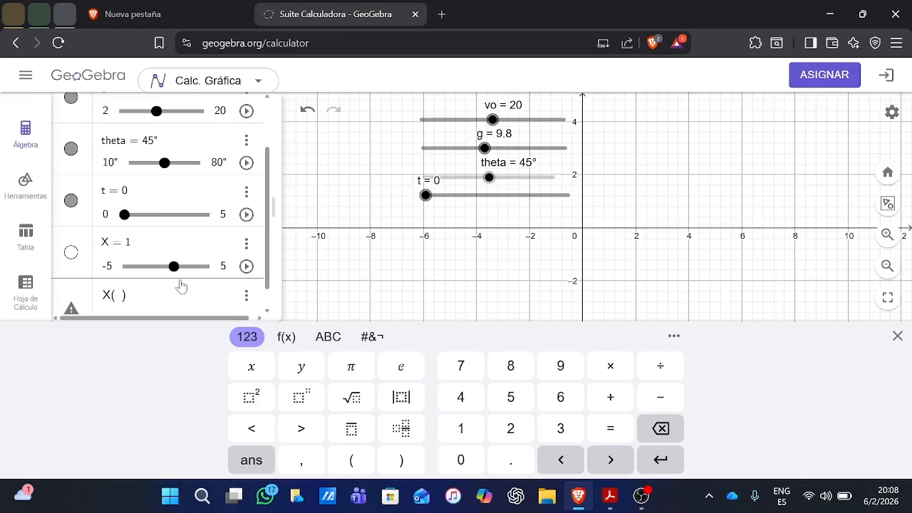
{"action": "key", "text": "BackSpace"}
{"action": "type", "text": "(t) = vo"}
{"action": "type", "text": "cos"}
{"action": "key", "text": "BackSpace"}
{"action": "key", "text": "BackSpace"}
{"action": "key", "text": "BackSpace"}
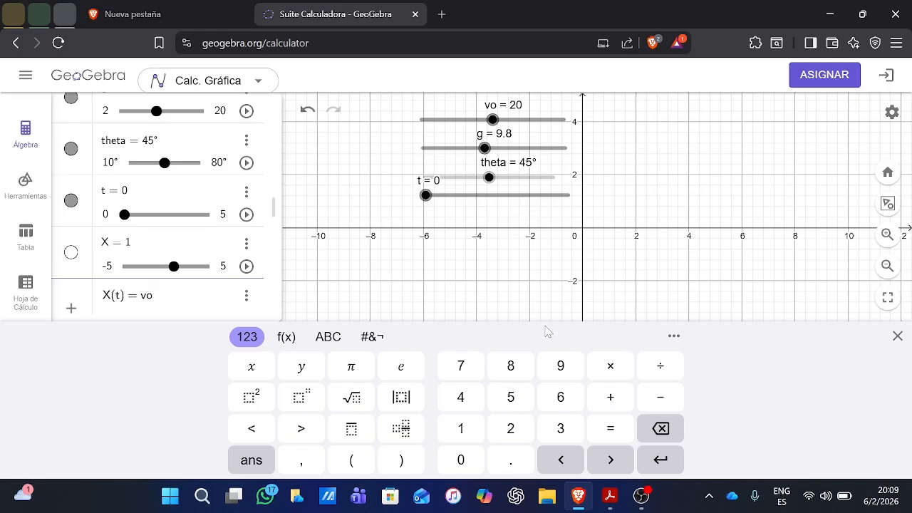
- Complete the horizontal displacement function as X(t) = vo · cos(theta) · t, using the built-in cos(x) function
{"action": "left_click", "coordinate": [609, 366]}
{"action": "type", "text": "cos"}
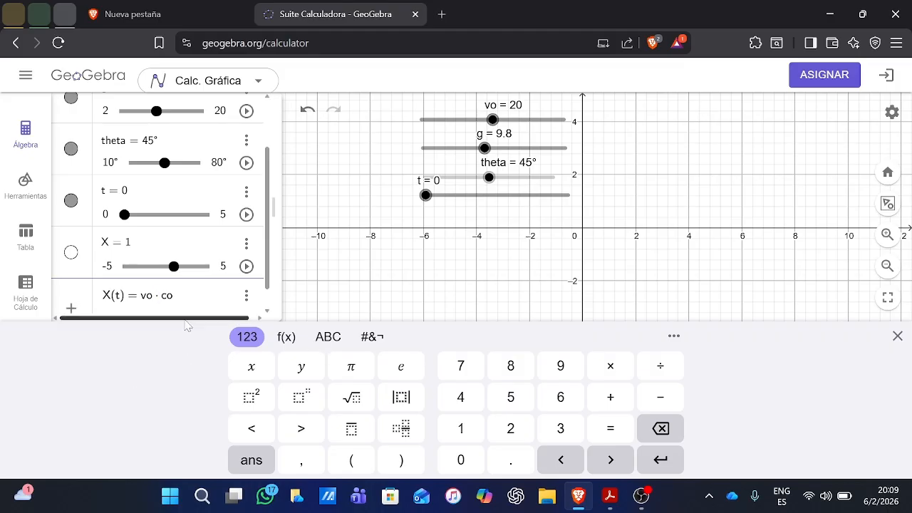
{"action": "mouse_move", "coordinate": [146, 116]}
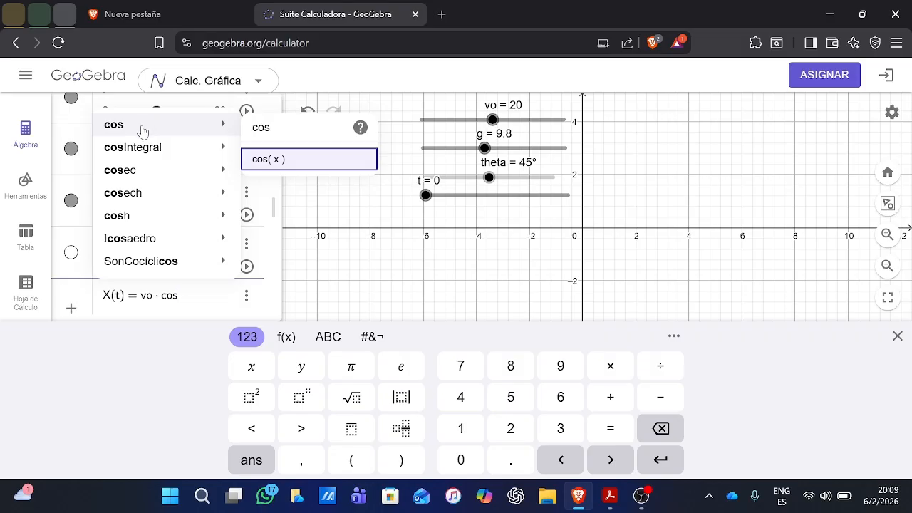
{"action": "left_click", "coordinate": [142, 131]}
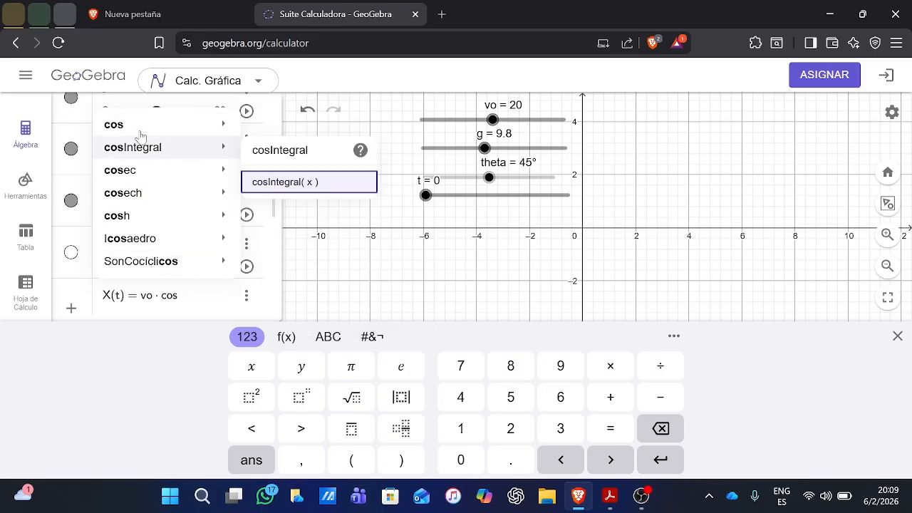
{"action": "left_click", "coordinate": [263, 160]}
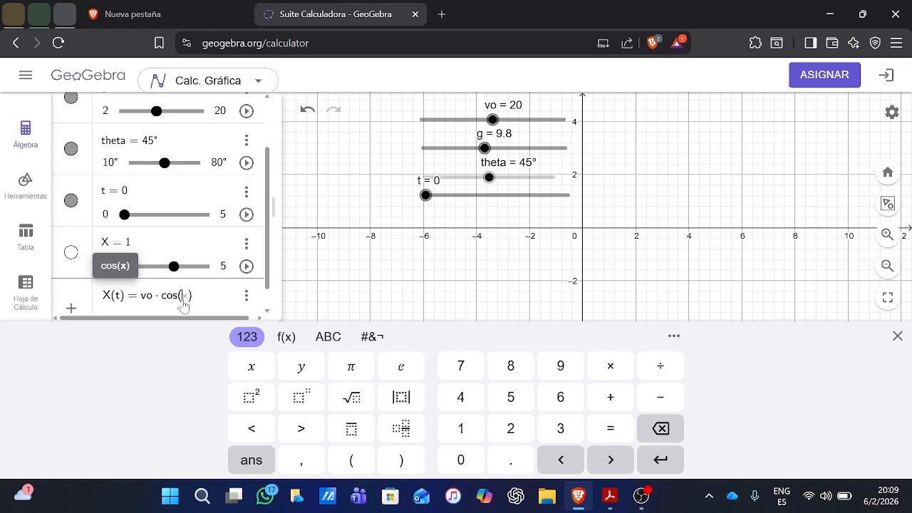
{"action": "type", "text": "theta"}
{"action": "key", "text": "Right"}
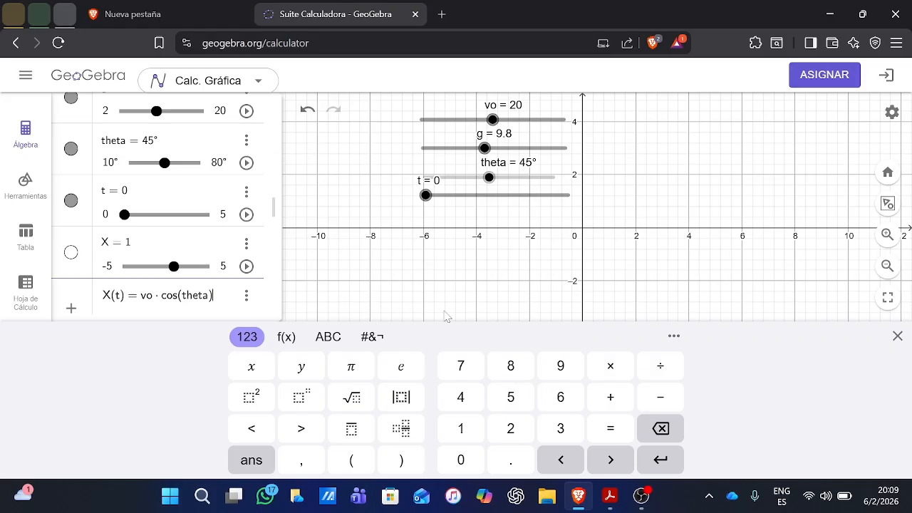
{"action": "left_click", "coordinate": [610, 369]}
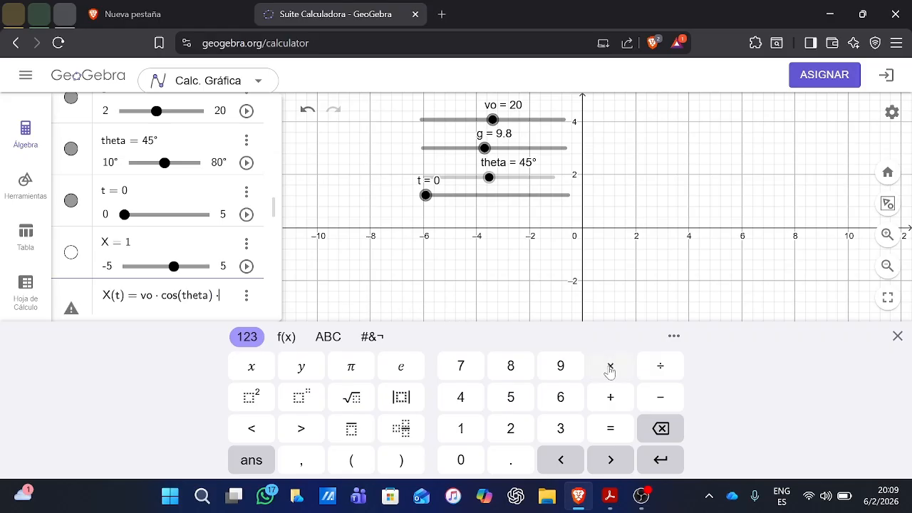
{"action": "type", "text": "t"}
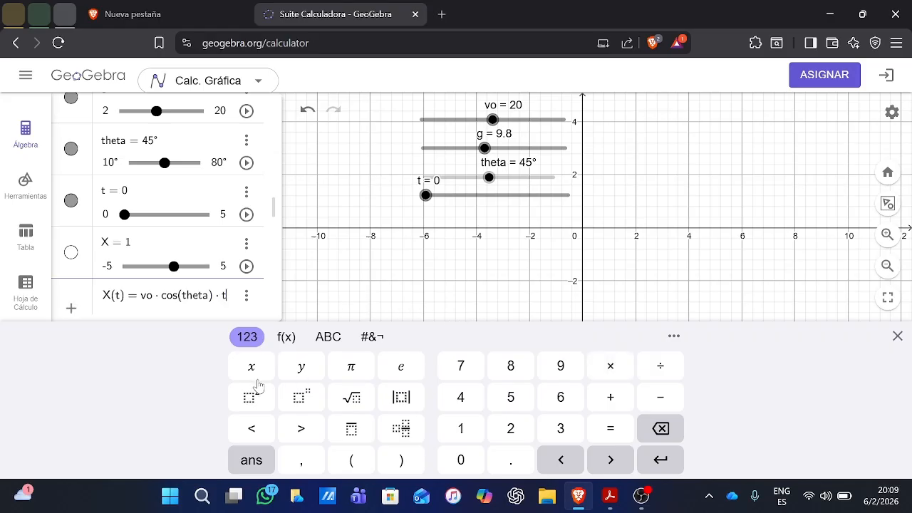
{"action": "key", "text": "Return"}
- Make the X(t) function's graph visible in the graphics view
{"action": "scroll", "coordinate": [574, 191], "scroll_direction": "down", "scroll_amount": 2}
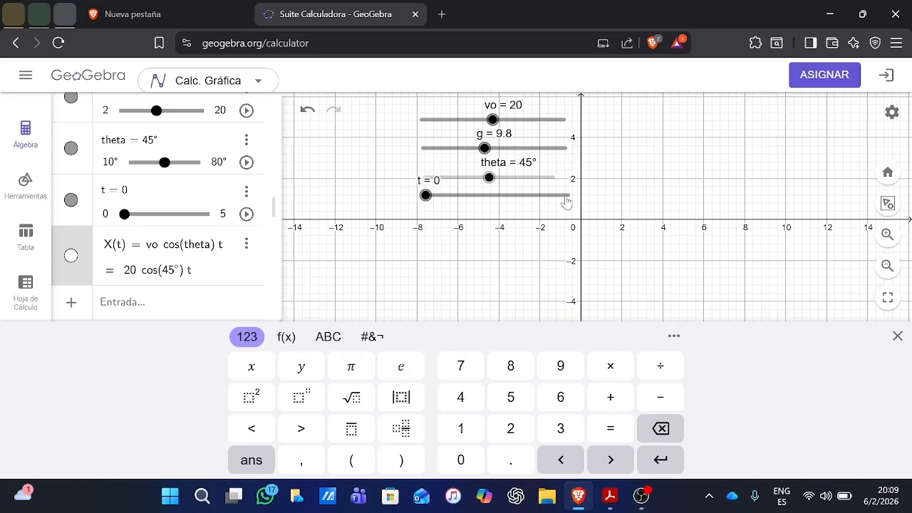
{"action": "scroll", "coordinate": [553, 238], "scroll_direction": "down", "scroll_amount": 5}
{"action": "scroll", "coordinate": [173, 270], "scroll_direction": "up", "scroll_amount": 2}
{"action": "scroll", "coordinate": [173, 270], "scroll_direction": "down", "scroll_amount": 2}
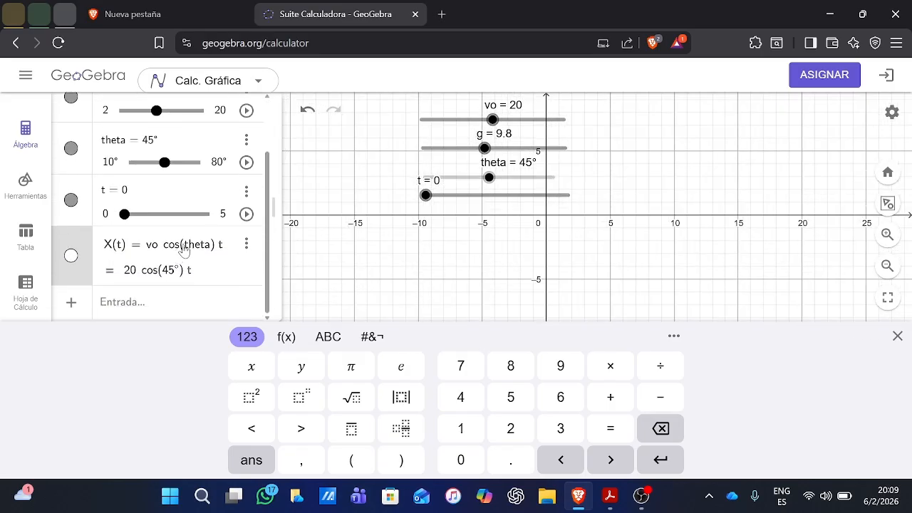
{"action": "left_click", "coordinate": [184, 249]}
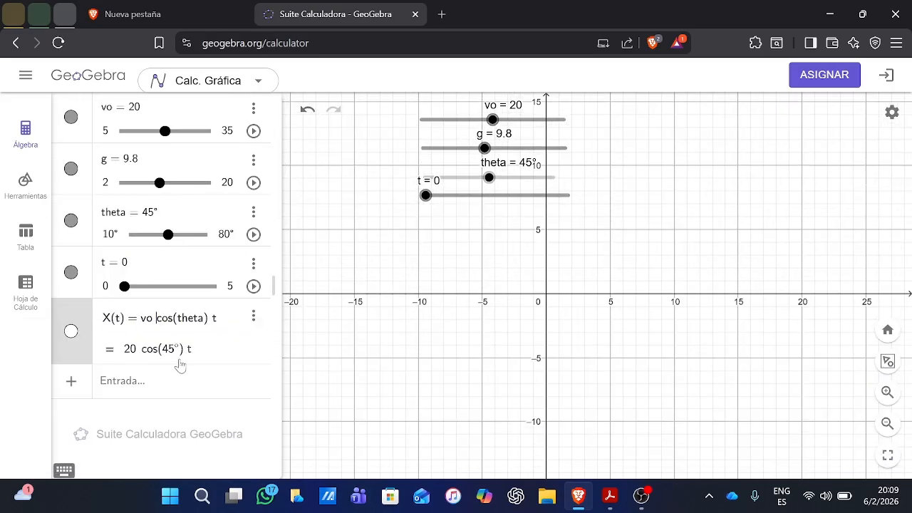
{"action": "scroll", "coordinate": [545, 335], "scroll_direction": "up", "scroll_amount": 2}
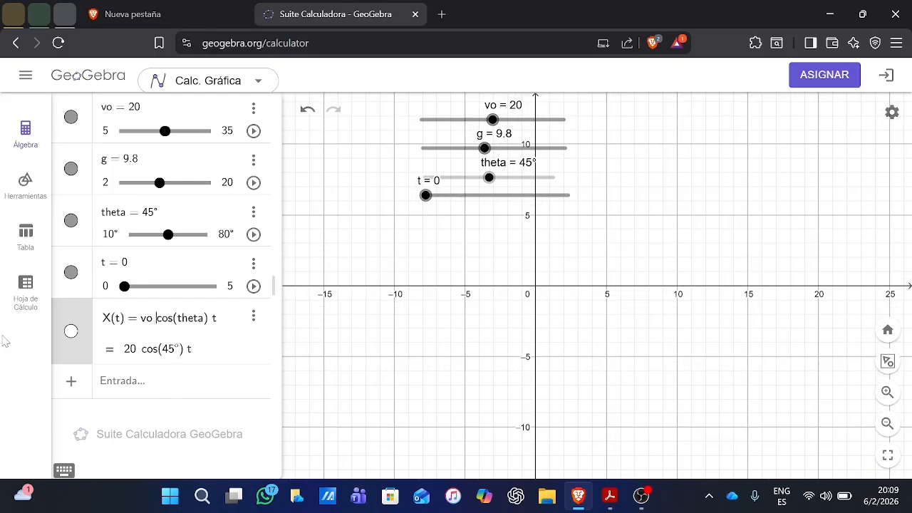
{"action": "scroll", "coordinate": [665, 311], "scroll_direction": "up", "scroll_amount": 2}
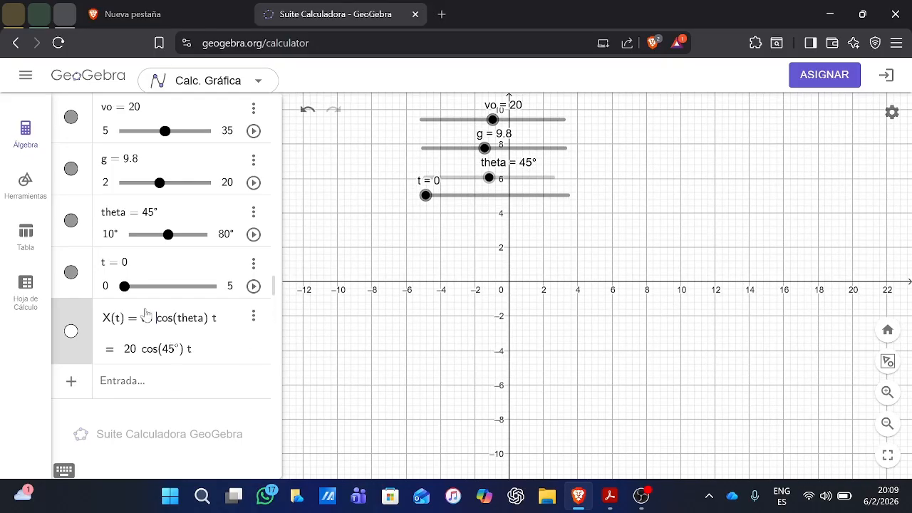
{"action": "left_click", "coordinate": [71, 332]}
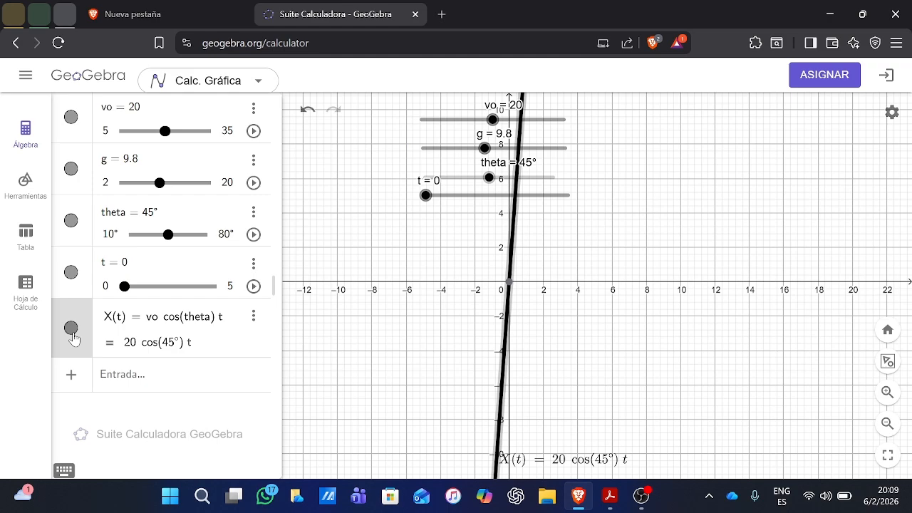
- Switch the X(t) graph's visibility off and on several times, leaving it shown
{"action": "left_click", "coordinate": [252, 319]}
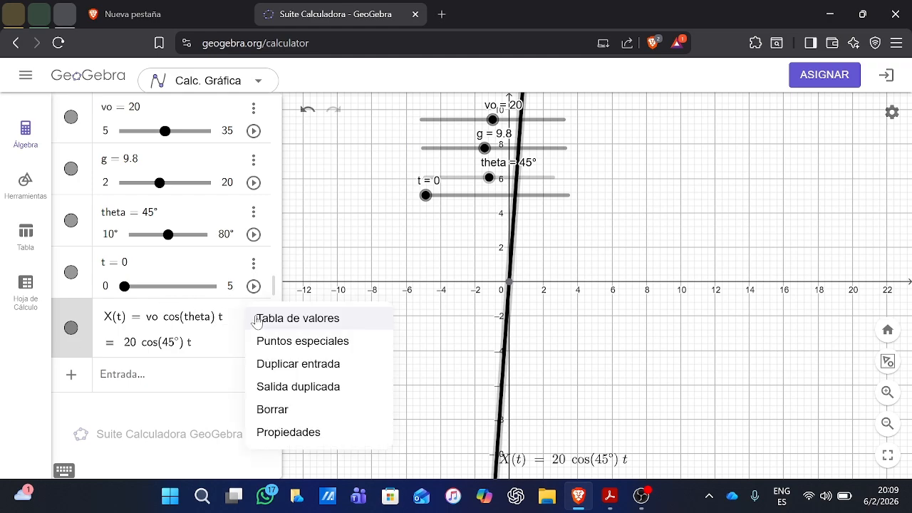
{"action": "left_click", "coordinate": [72, 330]}
{"action": "left_click", "coordinate": [71, 332]}
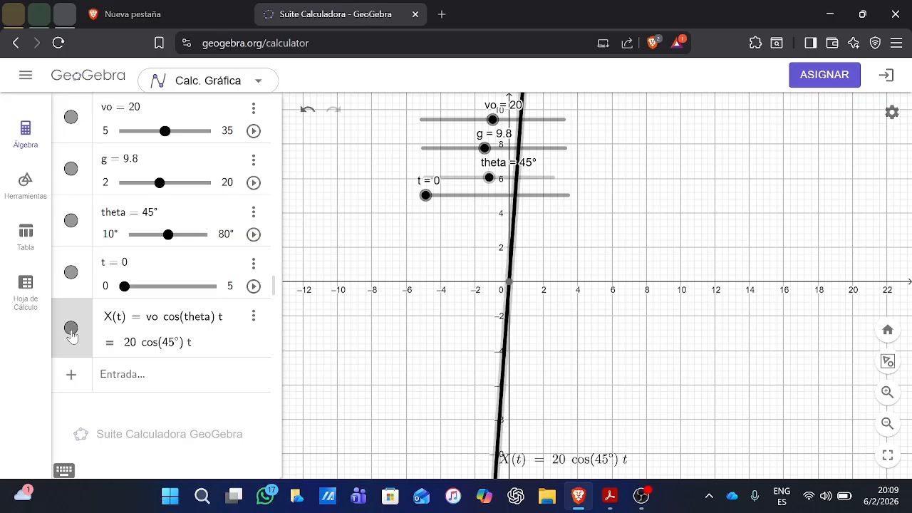
{"action": "left_click", "coordinate": [71, 332]}
{"action": "left_click", "coordinate": [71, 332]}
{"action": "left_click", "coordinate": [71, 331]}
{"action": "left_click", "coordinate": [71, 332]}
{"action": "left_click", "coordinate": [72, 332]}
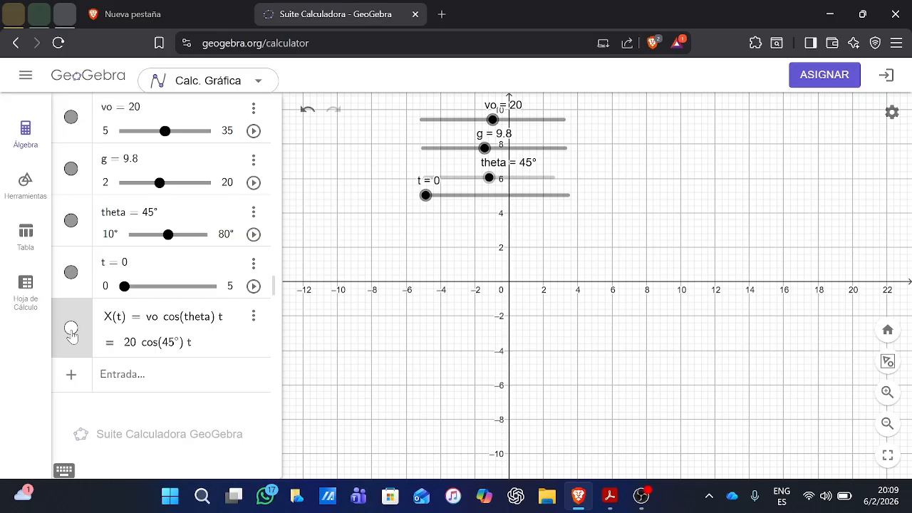
{"action": "left_click", "coordinate": [72, 332]}
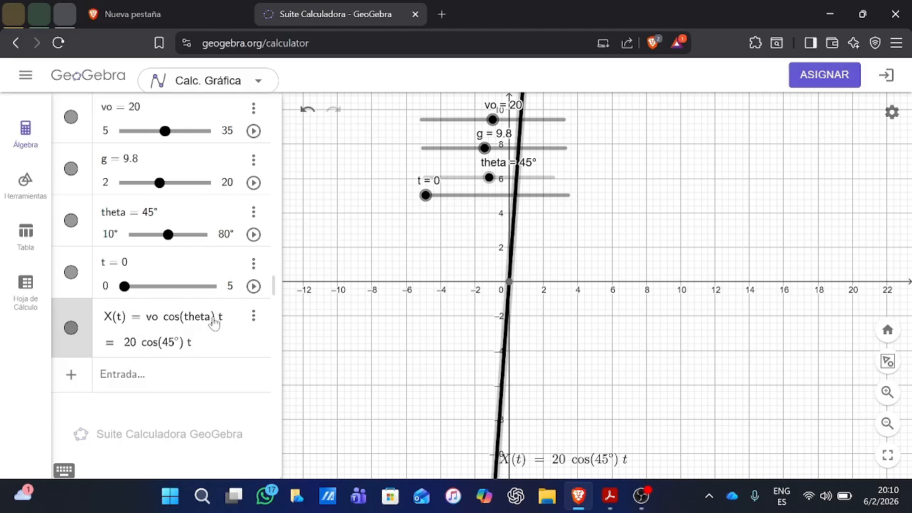
- Set the X(t) graph's color to dark blue in its properties, and close the settings
{"action": "left_click", "coordinate": [253, 318]}
{"action": "left_click", "coordinate": [287, 430]}
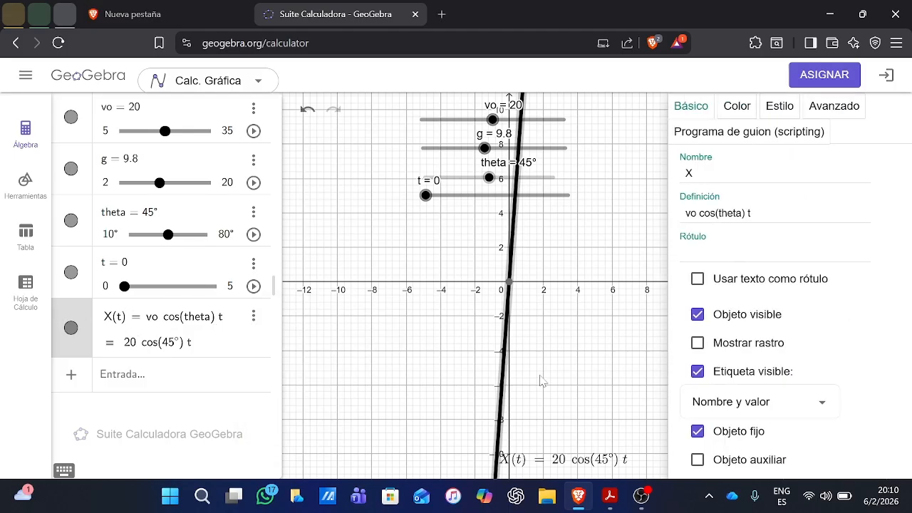
{"action": "left_click", "coordinate": [695, 106]}
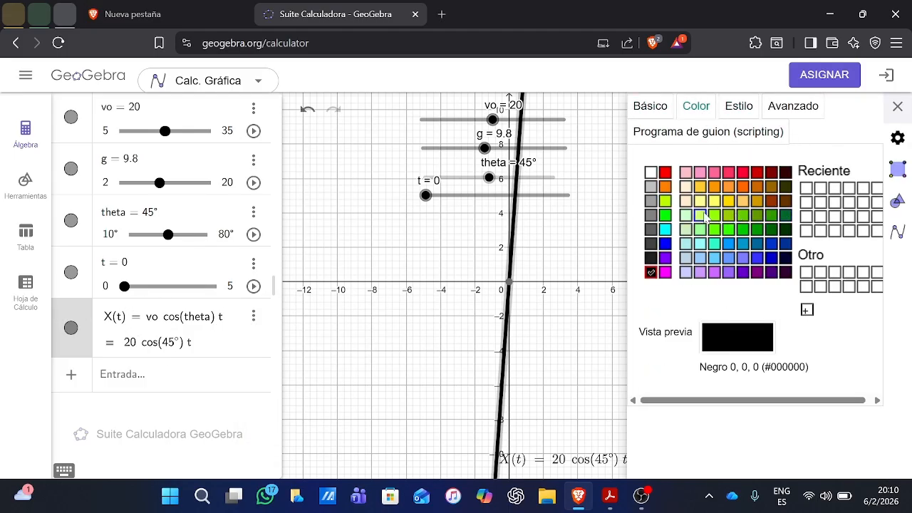
{"action": "left_click", "coordinate": [768, 245]}
{"action": "left_click", "coordinate": [411, 274]}
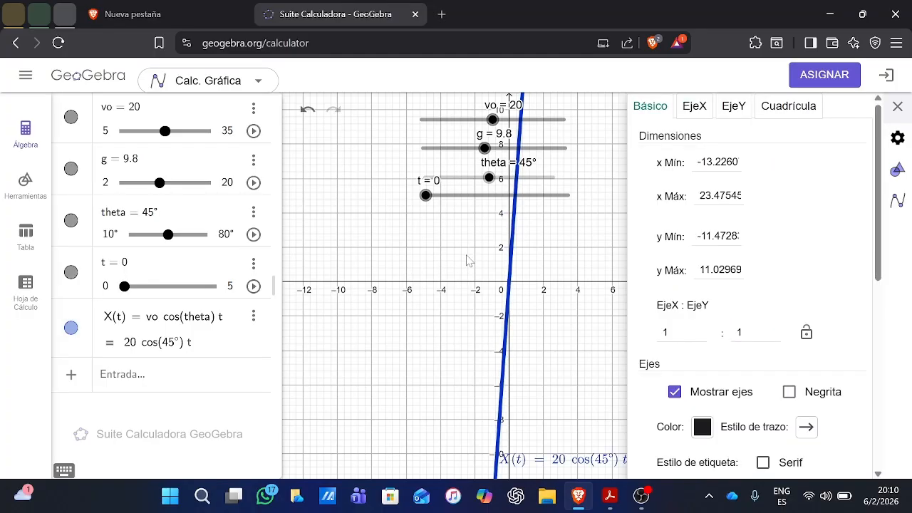
{"action": "left_click", "coordinate": [897, 105]}
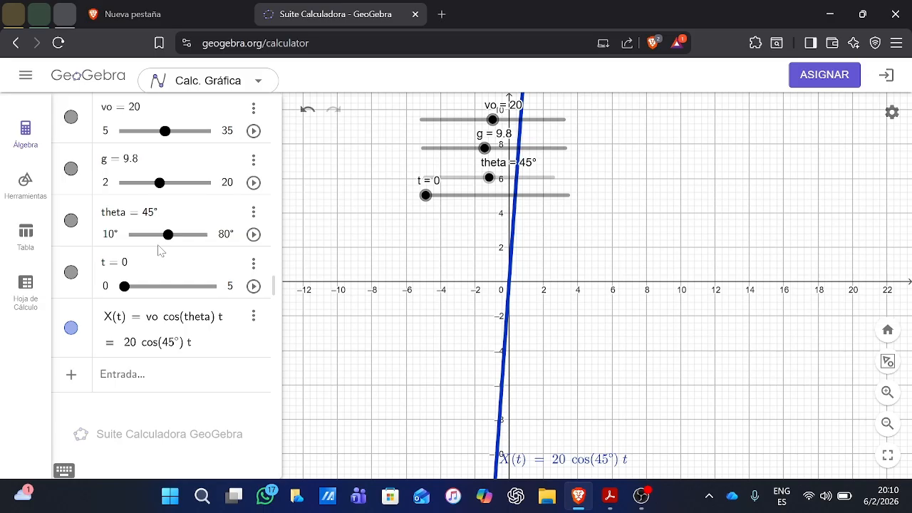
- Open a new algebra entry, and check the vertical displacement formula in equation 6.11 of the textbook in Acrobat
{"action": "left_click", "coordinate": [127, 372]}
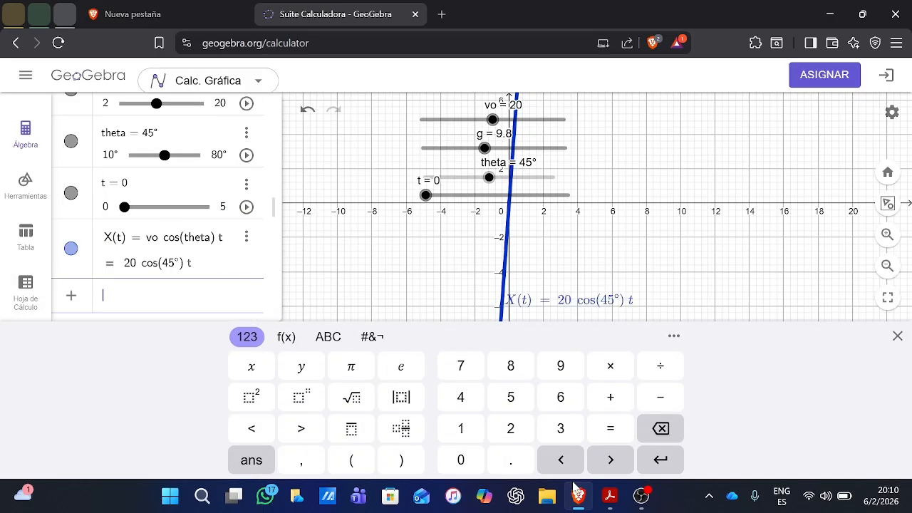
{"action": "left_click", "coordinate": [609, 496]}
{"action": "mouse_move", "coordinate": [468, 332]}
{"action": "left_mouse_down"}
{"action": "mouse_move", "coordinate": [443, 332]}
{"action": "mouse_move", "coordinate": [769, 322]}
{"action": "mouse_move", "coordinate": [500, 337]}
{"action": "mouse_move", "coordinate": [563, 330]}
{"action": "left_mouse_up"}
{"action": "left_click", "coordinate": [480, 336]}
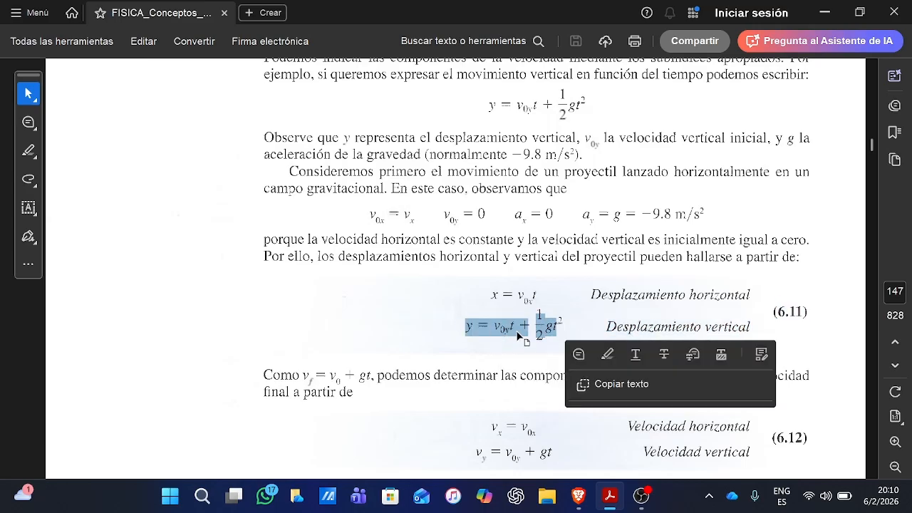
- Review the horizontal and vertical displacement formulas in equation 6.11, examining the initial velocity and gravity terms one by one
{"action": "left_click", "coordinate": [502, 340]}
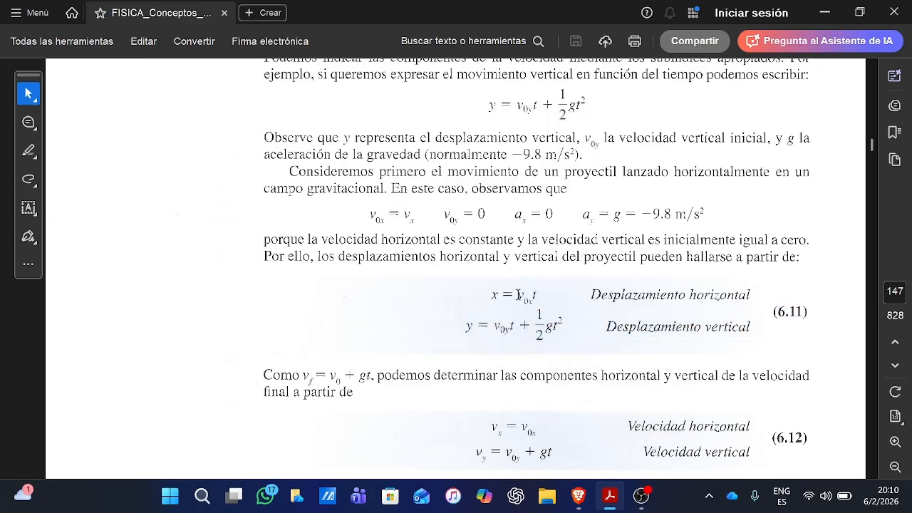
{"action": "left_click_drag", "start_coordinate": [518, 294], "coordinate": [537, 301]}
{"action": "double_click", "coordinate": [536, 295]}
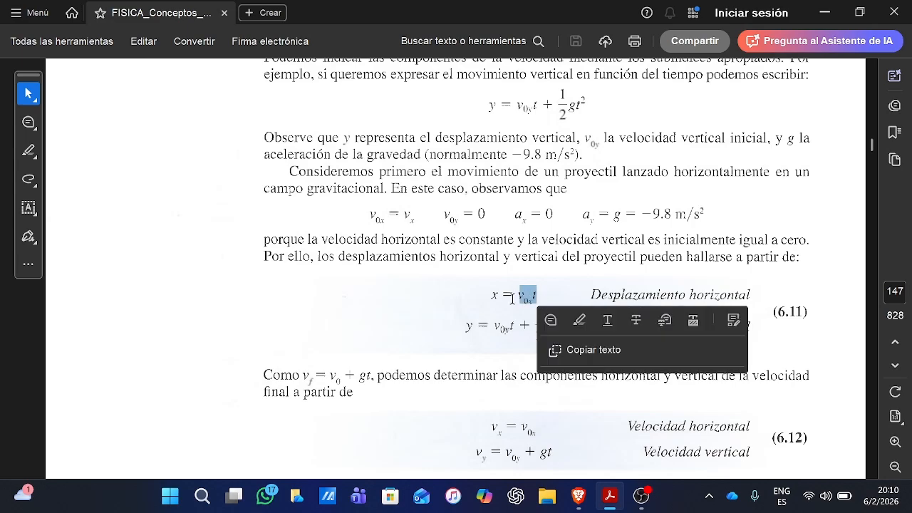
{"action": "left_click", "coordinate": [513, 298]}
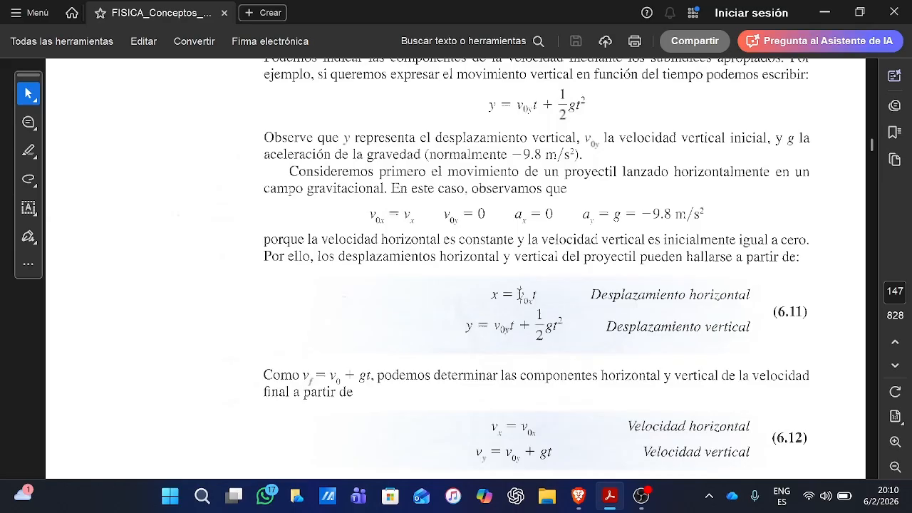
{"action": "left_click_drag", "start_coordinate": [493, 326], "coordinate": [520, 329]}
{"action": "left_click", "coordinate": [528, 329]}
{"action": "left_click_drag", "start_coordinate": [539, 318], "coordinate": [562, 326]}
{"action": "left_click", "coordinate": [553, 329]}
{"action": "left_click_drag", "start_coordinate": [497, 327], "coordinate": [512, 330]}
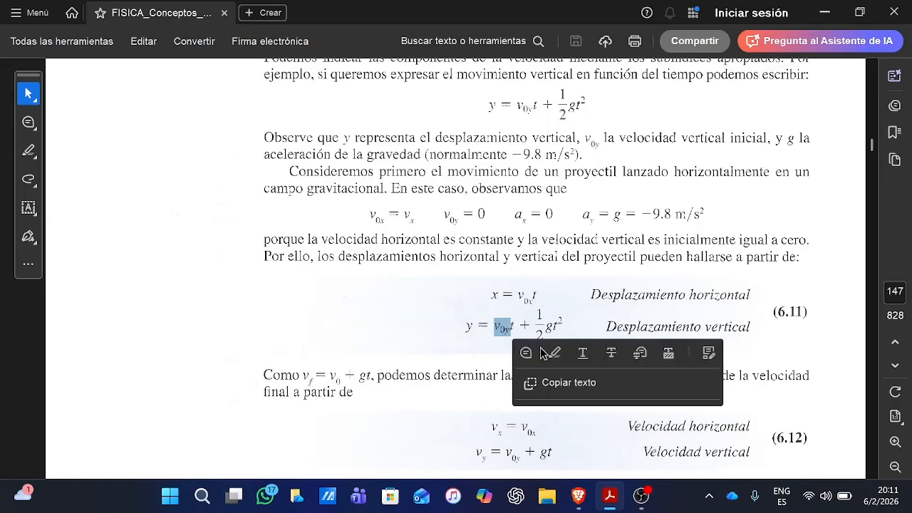
{"action": "left_click", "coordinate": [512, 318]}
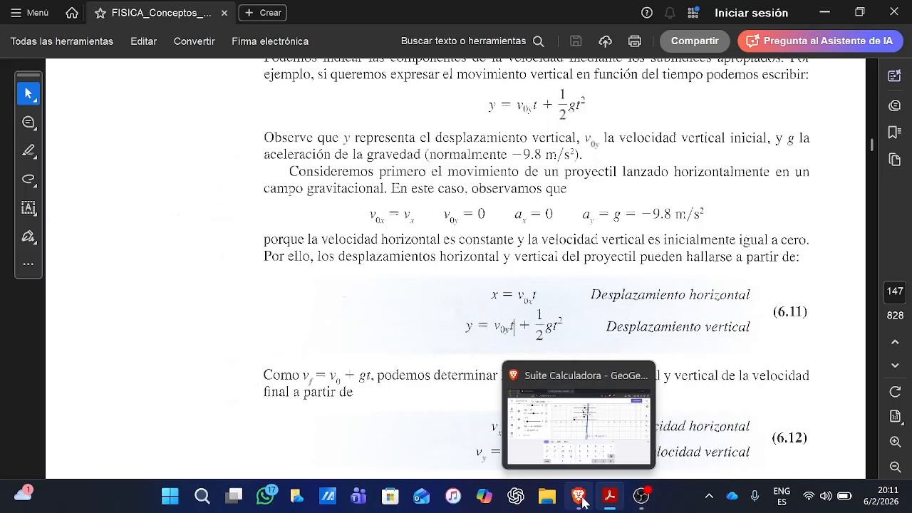
- Switch to GeoGebra and begin the vertical displacement function in the empty algebra entry as Y(t) = vo · sen(theta) · t −
{"action": "left_click", "coordinate": [571, 462]}
{"action": "left_click", "coordinate": [129, 296]}
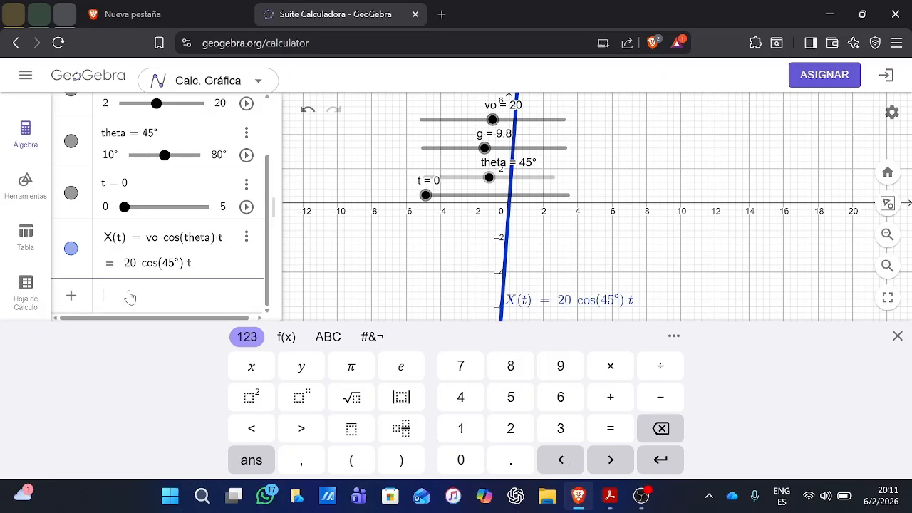
{"action": "type", "text": "Y("}
{"action": "type", "text": "t) = vo"}
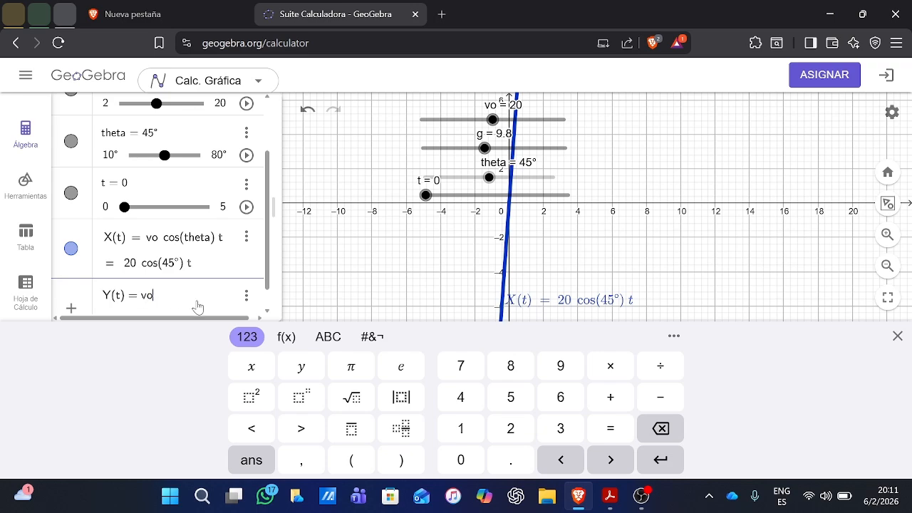
{"action": "left_click", "coordinate": [611, 367]}
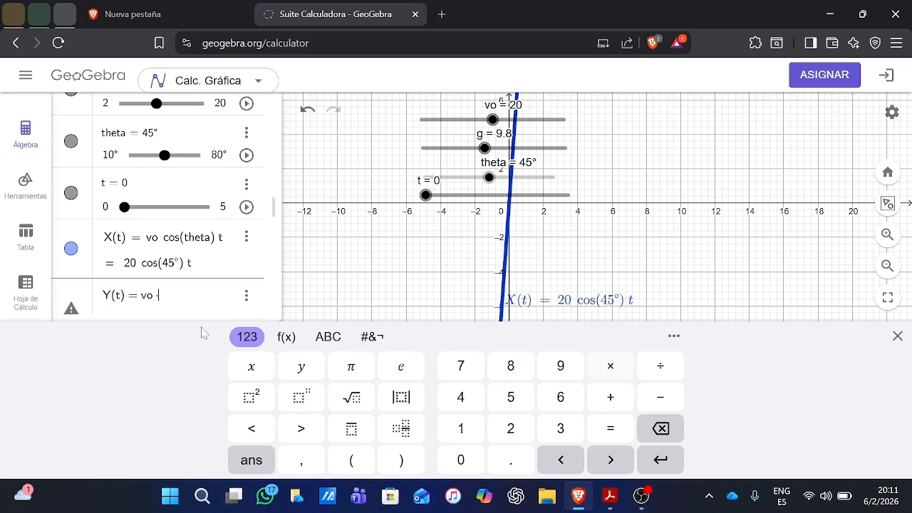
{"action": "type", "text": "sen"}
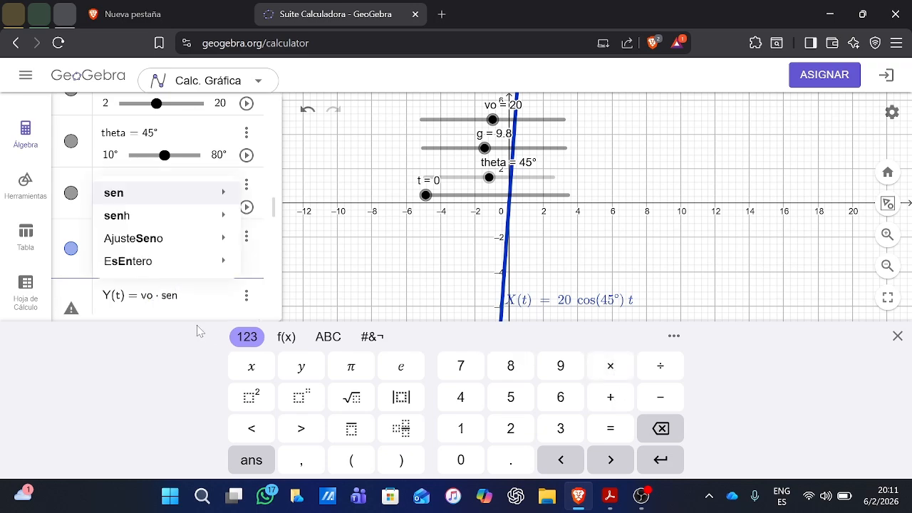
{"action": "mouse_move", "coordinate": [226, 200]}
{"action": "left_click", "coordinate": [259, 226]}
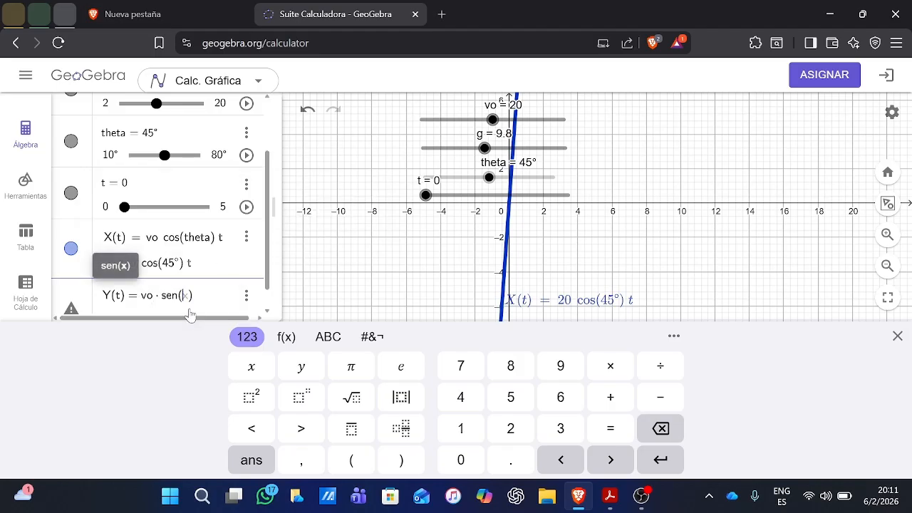
{"action": "type", "text": "theta"}
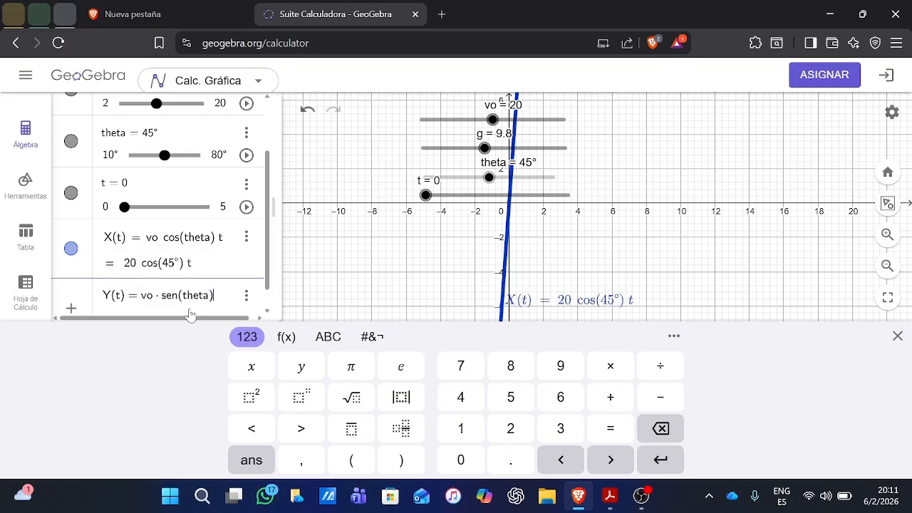
{"action": "left_click", "coordinate": [611, 366]}
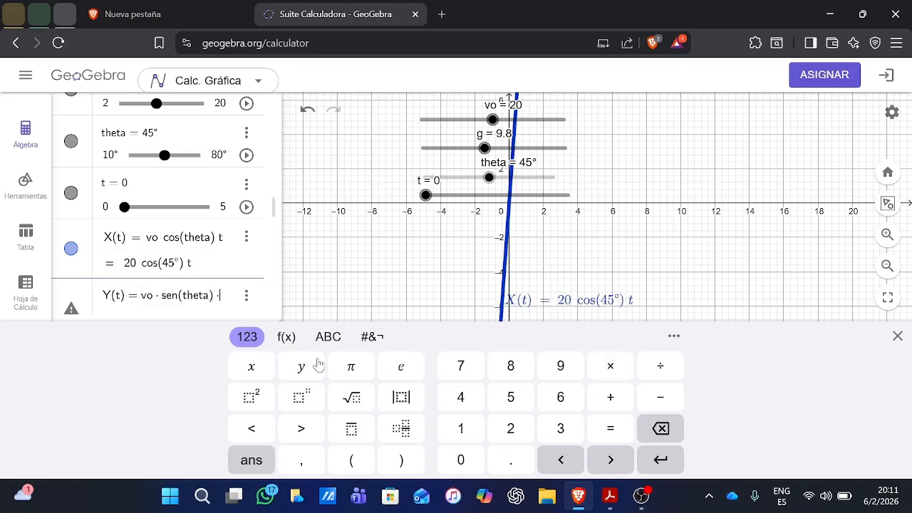
{"action": "type", "text": "t"}
{"action": "left_click", "coordinate": [659, 405]}
- Complete the Y(t) definition with the gravity term 1/2 g t² after the minus sign, and create the function
{"action": "scroll", "coordinate": [535, 210], "scroll_direction": "up", "scroll_amount": 4}
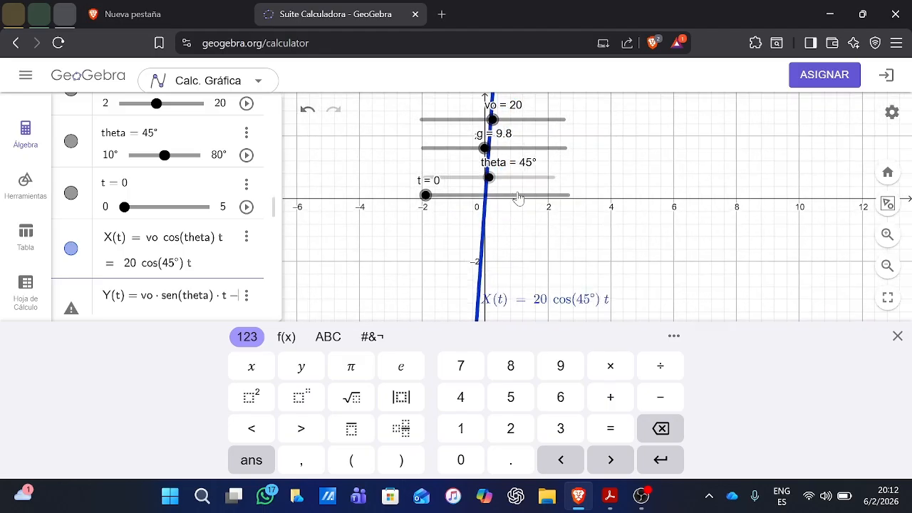
{"action": "scroll", "coordinate": [566, 257], "scroll_direction": "up", "scroll_amount": 1}
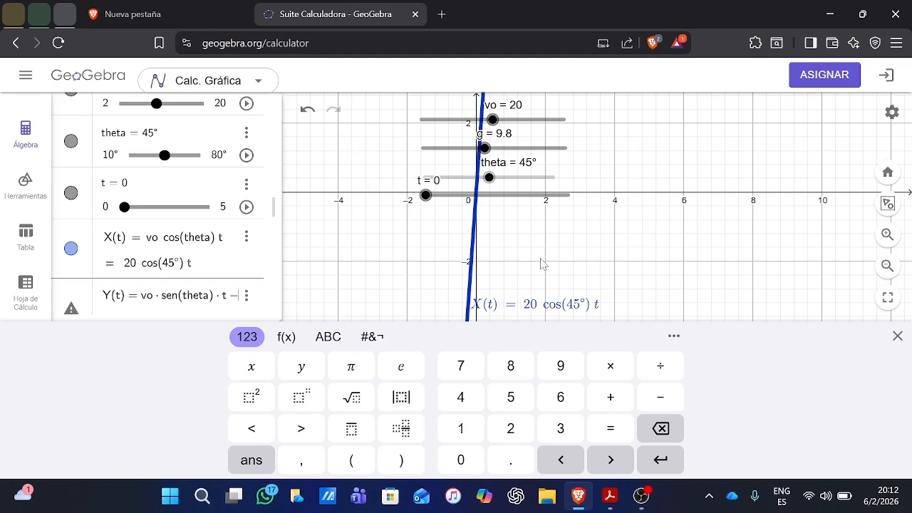
{"action": "scroll", "coordinate": [629, 239], "scroll_direction": "down", "scroll_amount": 1}
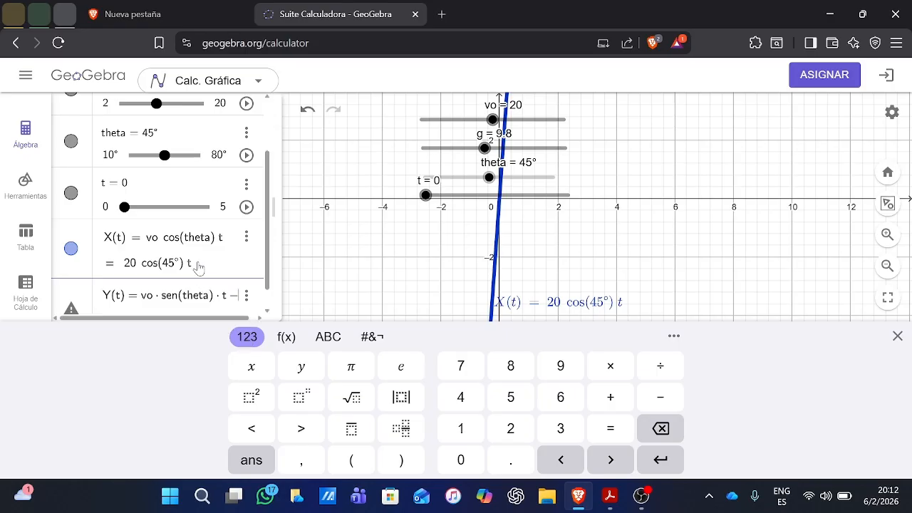
{"action": "type", "text": "1/"}
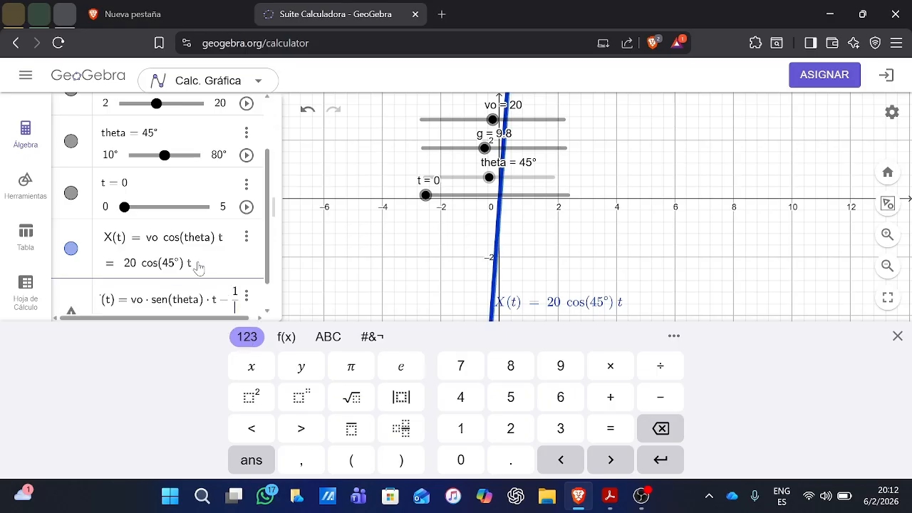
{"action": "type", "text": "2 "}
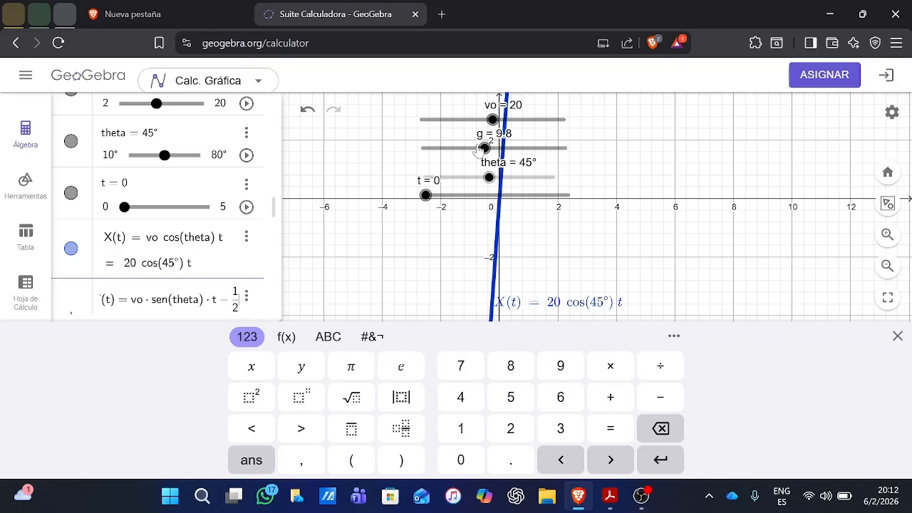
{"action": "type", "text": "g"}
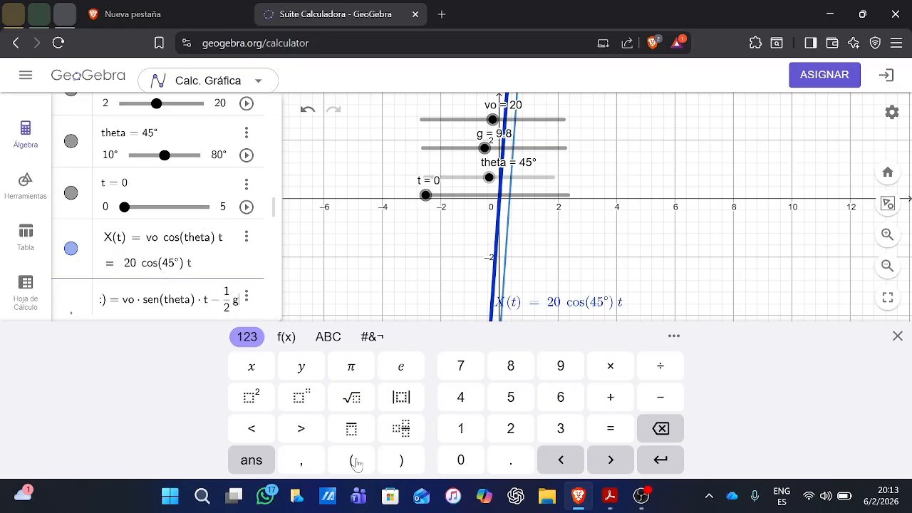
{"action": "type", "text": "t"}
{"action": "left_click", "coordinate": [251, 397]}
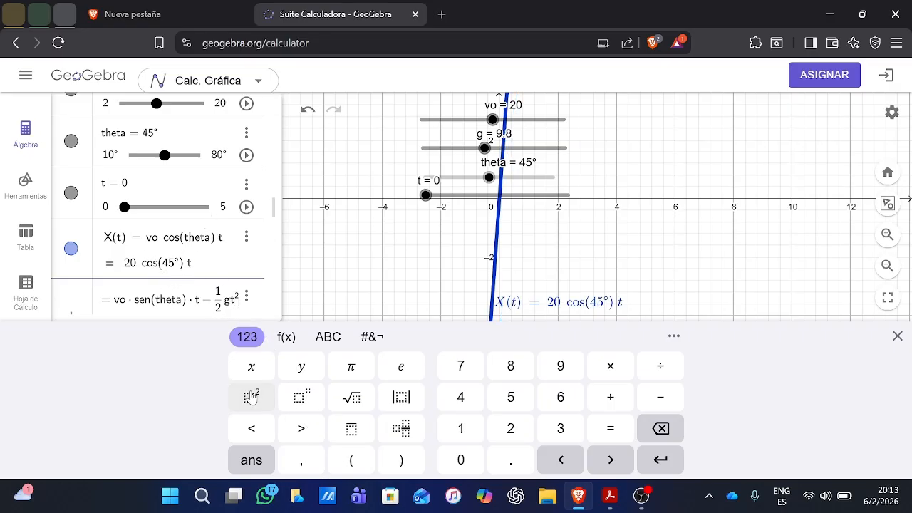
{"action": "key", "text": "Return"}
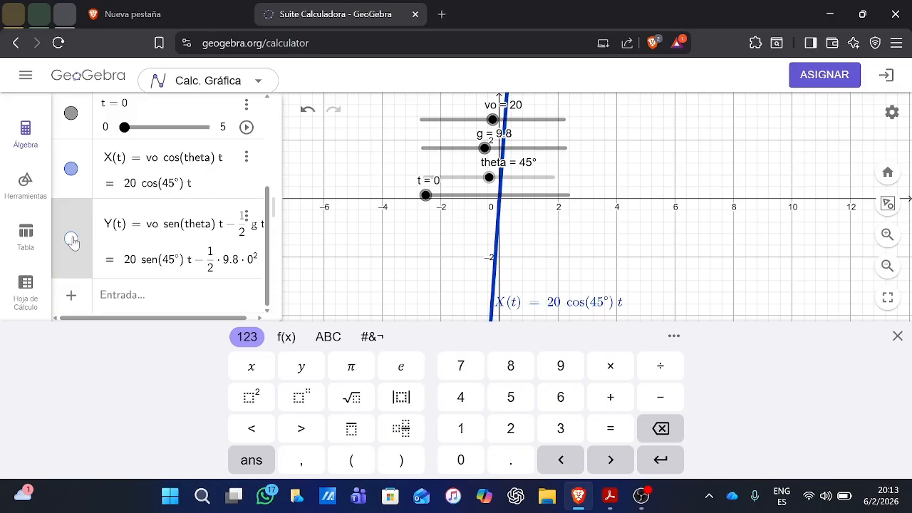
- Make the Y(t) graph visible in the graphics view, and try to move the t slider
{"action": "scroll", "coordinate": [427, 223], "scroll_direction": "down", "scroll_amount": 1}
{"action": "scroll", "coordinate": [427, 223], "scroll_direction": "down", "scroll_amount": 6}
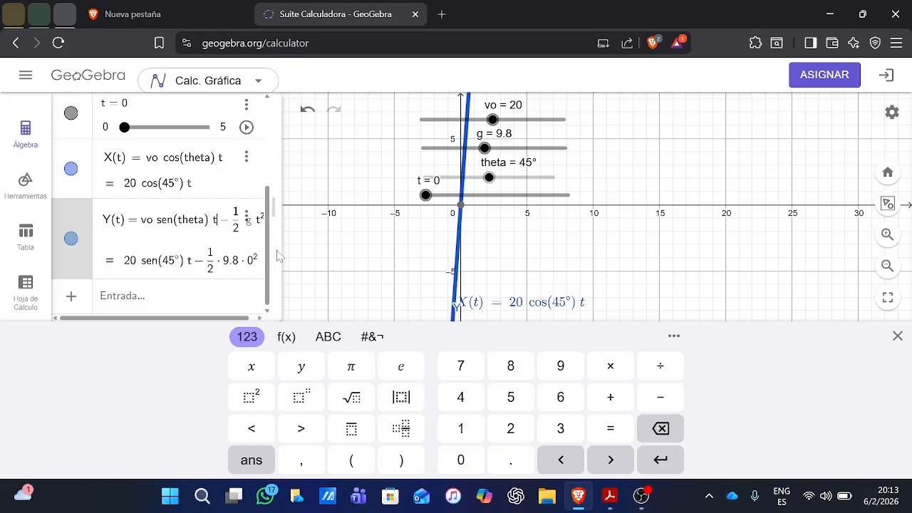
{"action": "mouse_move", "coordinate": [425, 194]}
{"action": "left_mouse_down"}
{"action": "mouse_move", "coordinate": [481, 197]}
{"action": "mouse_move", "coordinate": [425, 196]}
{"action": "left_mouse_up"}
{"action": "double_click", "coordinate": [436, 195]}
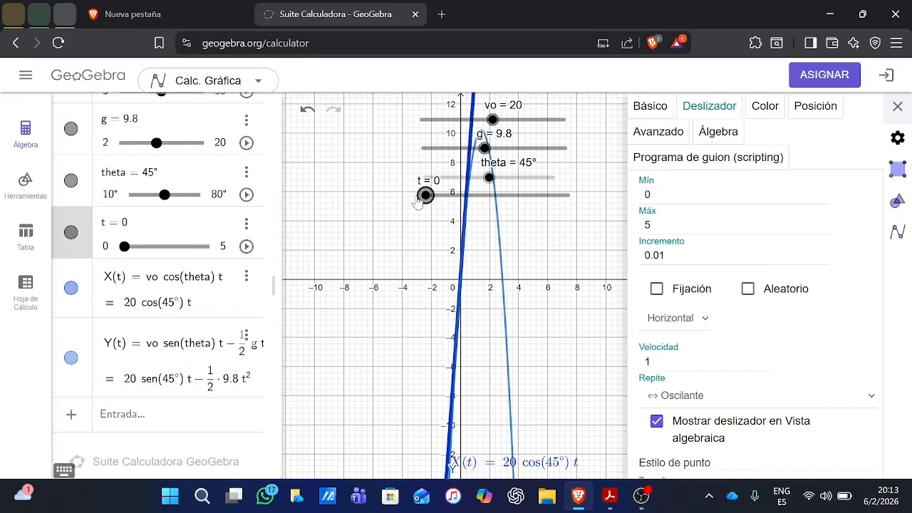
{"action": "left_click", "coordinate": [398, 211]}
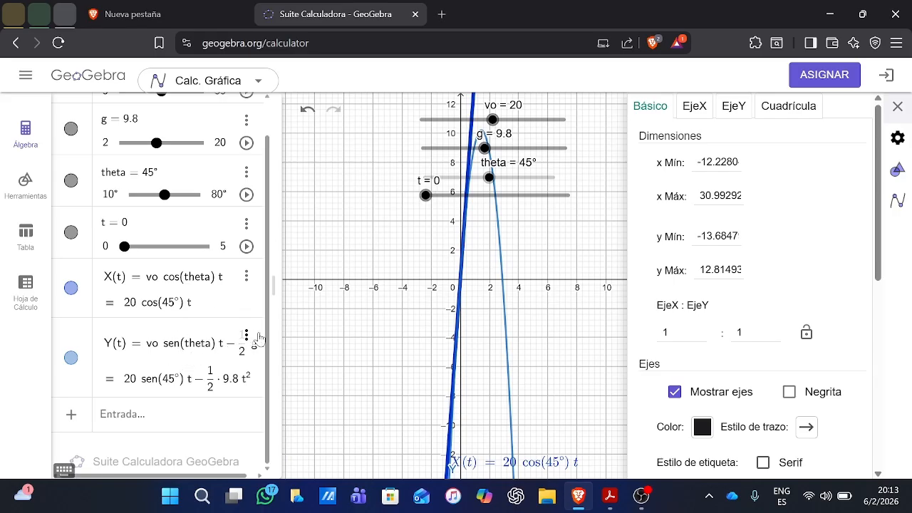
- Set the Y(t) graph's color to orange (#FF6600) in its properties, and close the settings
{"action": "left_click", "coordinate": [247, 336]}
{"action": "left_click", "coordinate": [285, 450]}
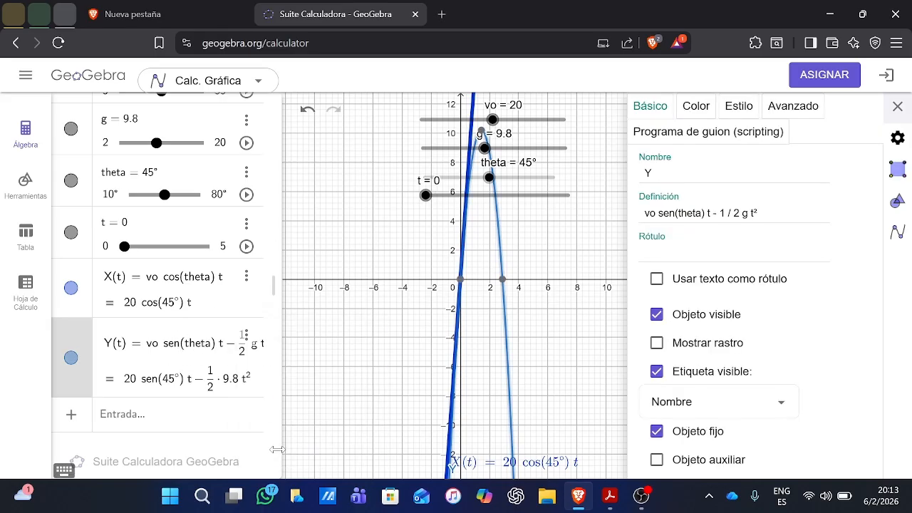
{"action": "left_click", "coordinate": [684, 108]}
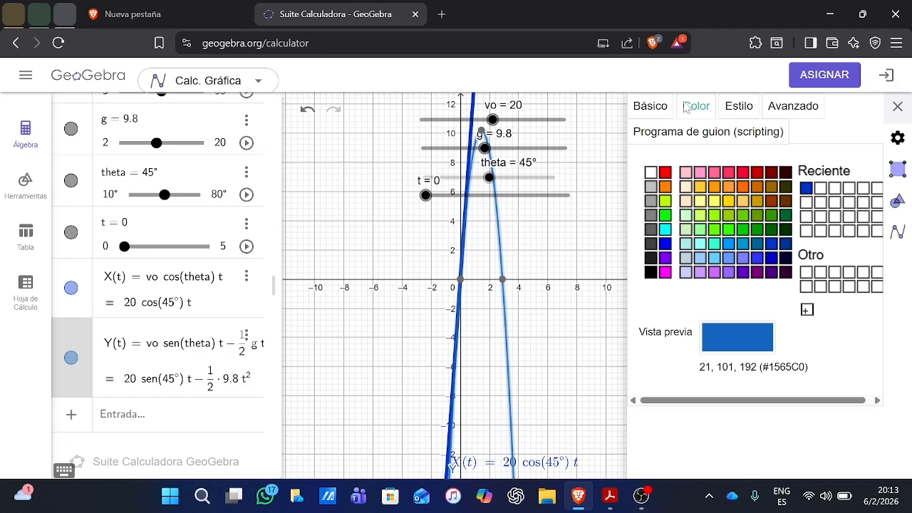
{"action": "left_click", "coordinate": [741, 189]}
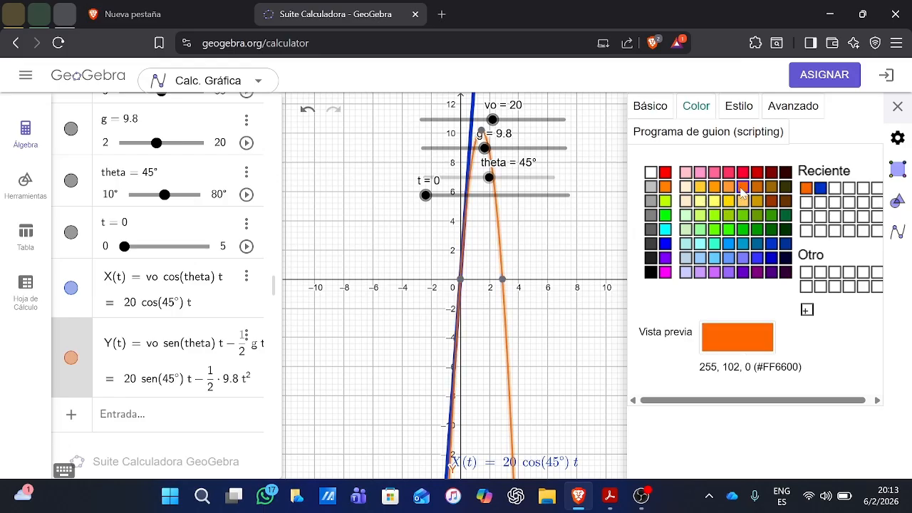
{"action": "left_click", "coordinate": [895, 108]}
- Examine the Y(t) parabola against the X(t) line in the graphics view, from the horizontal axis up to the parabola's peak
{"action": "scroll", "coordinate": [581, 321], "scroll_direction": "up", "scroll_amount": 2}
{"action": "scroll", "coordinate": [517, 219], "scroll_direction": "down", "scroll_amount": 2}
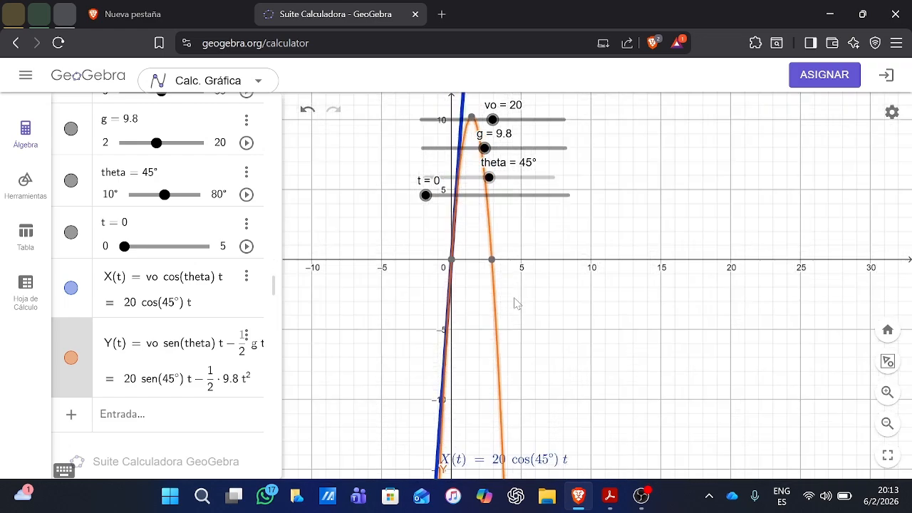
{"action": "scroll", "coordinate": [510, 298], "scroll_direction": "up", "scroll_amount": 3}
{"action": "left_click_drag", "start_coordinate": [358, 195], "coordinate": [359, 426]}
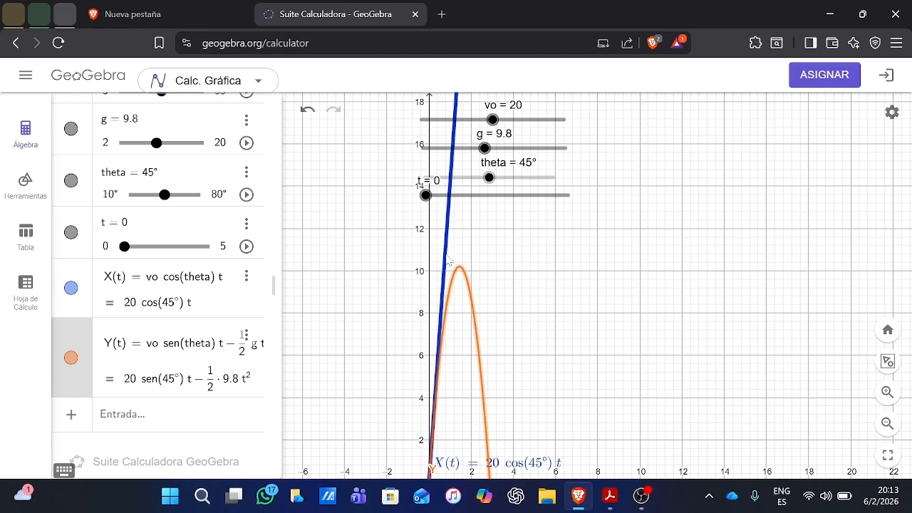
{"action": "scroll", "coordinate": [565, 356], "scroll_direction": "up", "scroll_amount": 2}
{"action": "left_click_drag", "start_coordinate": [563, 348], "coordinate": [579, 412]}
{"action": "scroll", "coordinate": [673, 290], "scroll_direction": "down", "scroll_amount": 2}
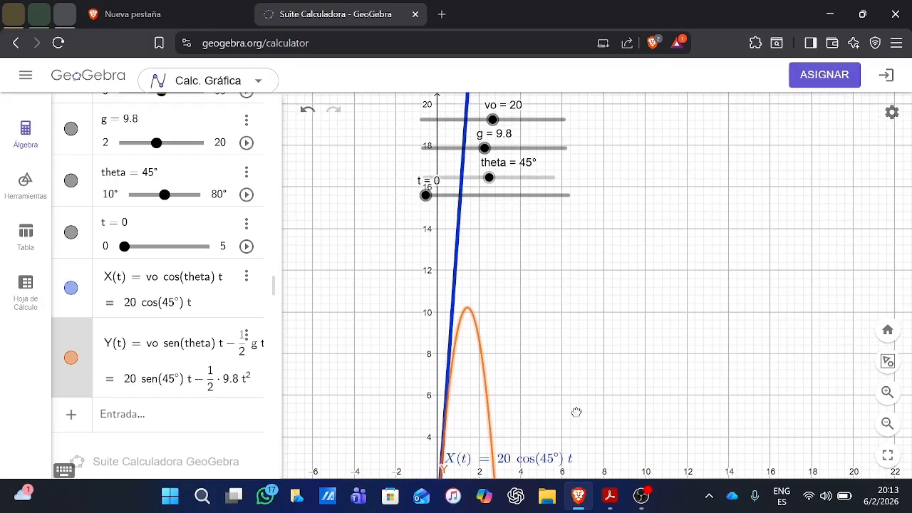
{"action": "scroll", "coordinate": [548, 326], "scroll_direction": "up", "scroll_amount": 4}
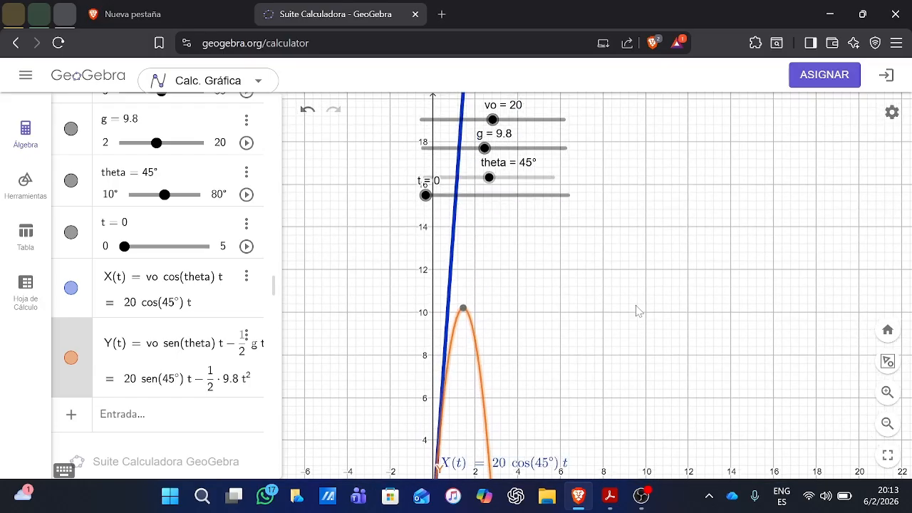
{"action": "left_click_drag", "start_coordinate": [548, 321], "coordinate": [609, 191]}
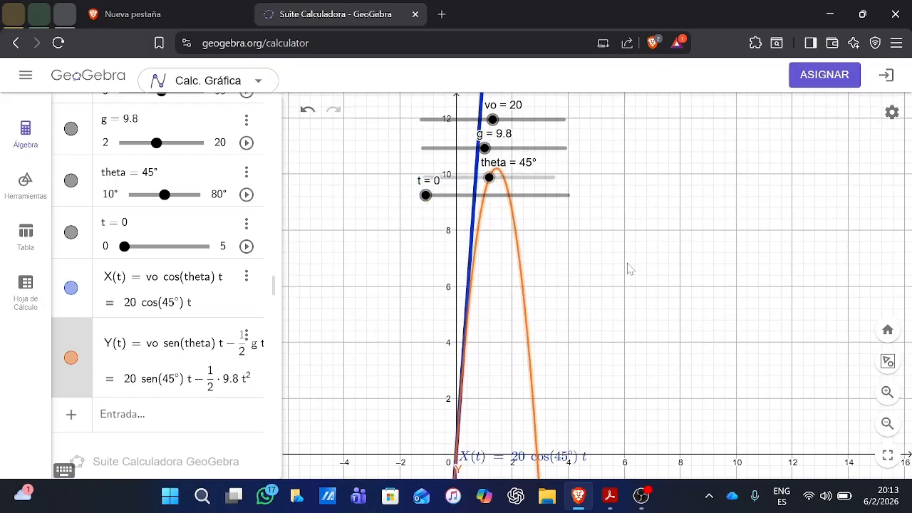
{"action": "scroll", "coordinate": [624, 289], "scroll_direction": "up", "scroll_amount": 2}
{"action": "scroll", "coordinate": [621, 311], "scroll_direction": "down", "scroll_amount": 1}
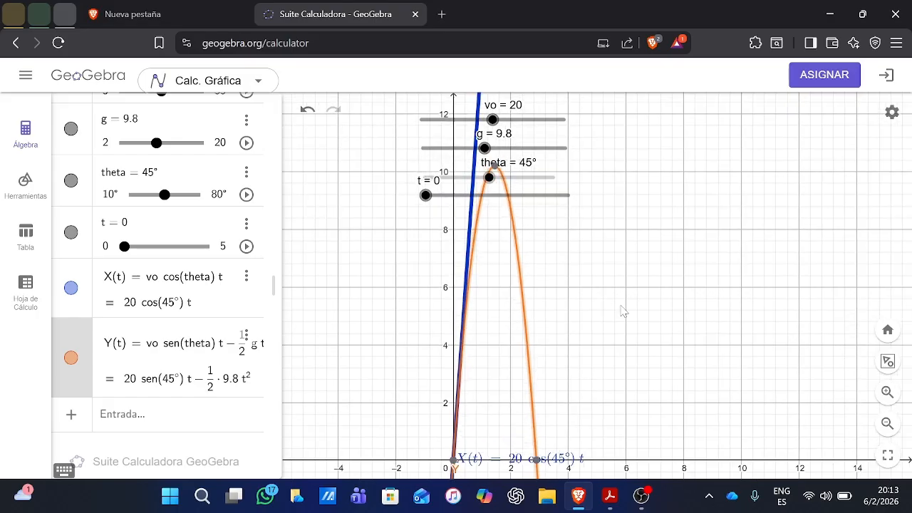
{"action": "left_click", "coordinate": [520, 256]}
{"action": "scroll", "coordinate": [625, 274], "scroll_direction": "down", "scroll_amount": 1}
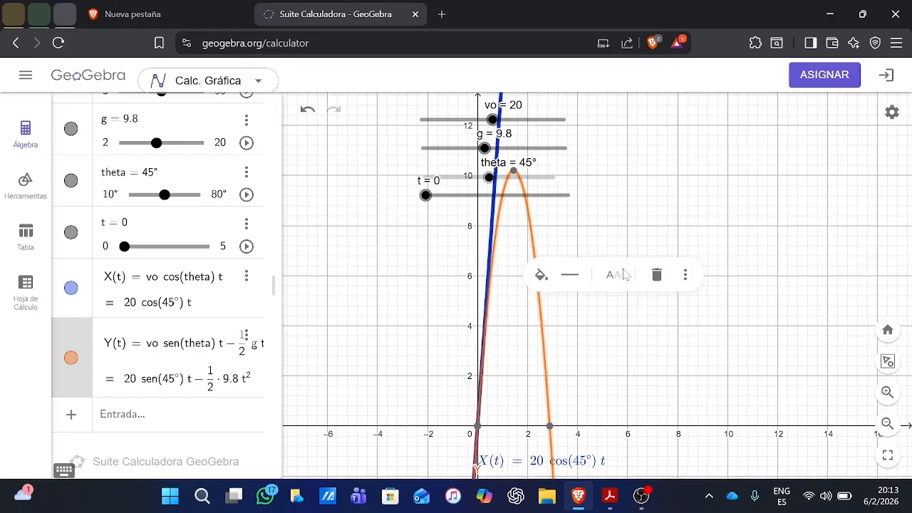
{"action": "scroll", "coordinate": [598, 385], "scroll_direction": "up", "scroll_amount": 1}
{"action": "left_click_drag", "start_coordinate": [610, 375], "coordinate": [606, 244]}
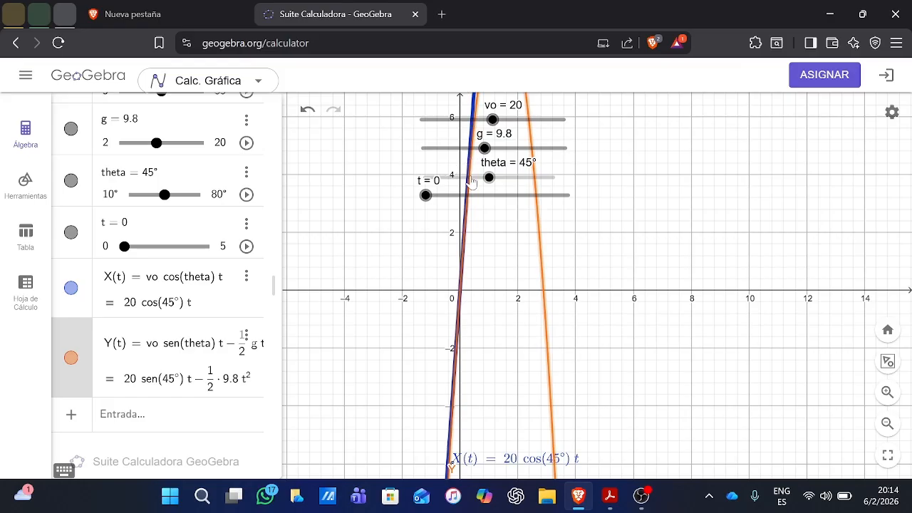
{"action": "scroll", "coordinate": [612, 249], "scroll_direction": "up", "scroll_amount": 2}
{"action": "left_click_drag", "start_coordinate": [609, 257], "coordinate": [629, 439]}
{"action": "left_click_drag", "start_coordinate": [607, 284], "coordinate": [591, 444]}
{"action": "scroll", "coordinate": [561, 343], "scroll_direction": "up", "scroll_amount": 2}
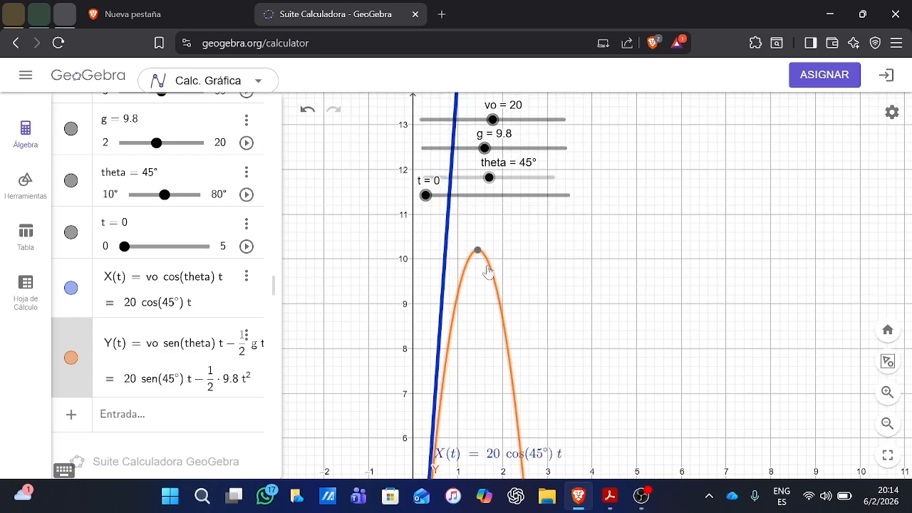
- Examine where the Y(t) parabola crosses the horizontal axis, and where it meets the X(t) line at the origin
{"action": "scroll", "coordinate": [486, 267], "scroll_direction": "down", "scroll_amount": 2}
{"action": "left_click_drag", "start_coordinate": [642, 429], "coordinate": [560, 204]}
{"action": "scroll", "coordinate": [442, 385], "scroll_direction": "up", "scroll_amount": 4}
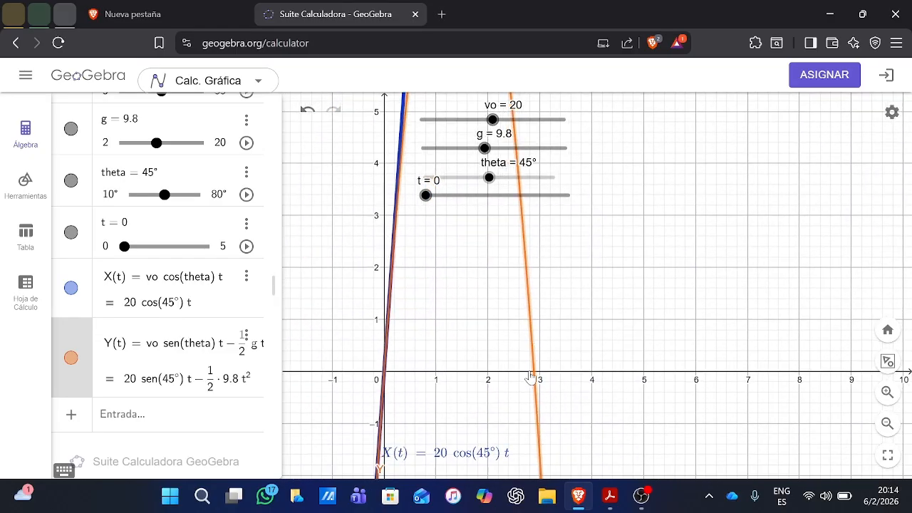
{"action": "scroll", "coordinate": [530, 378], "scroll_direction": "up", "scroll_amount": 5}
{"action": "scroll", "coordinate": [489, 295], "scroll_direction": "up", "scroll_amount": 3}
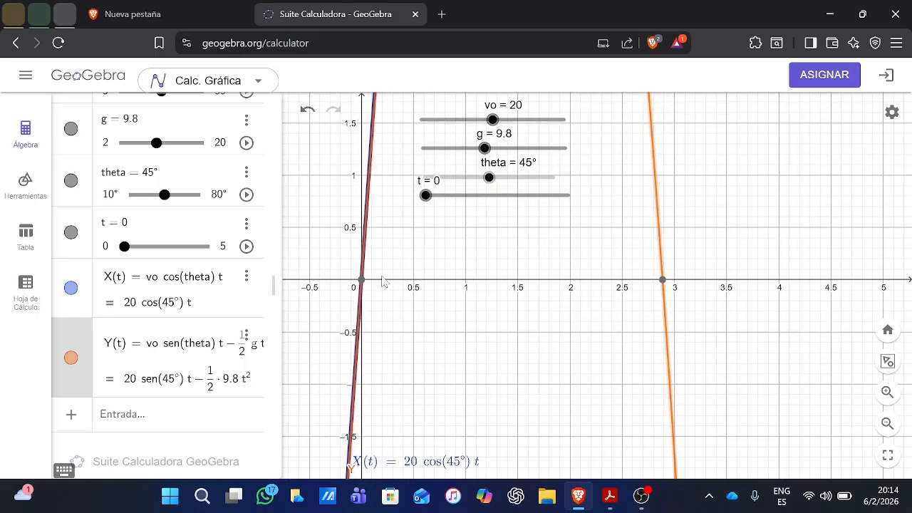
{"action": "scroll", "coordinate": [387, 266], "scroll_direction": "up", "scroll_amount": 2}
{"action": "scroll", "coordinate": [385, 264], "scroll_direction": "up", "scroll_amount": 1}
{"action": "left_click_drag", "start_coordinate": [385, 263], "coordinate": [516, 269]}
{"action": "scroll", "coordinate": [490, 295], "scroll_direction": "down", "scroll_amount": 2}
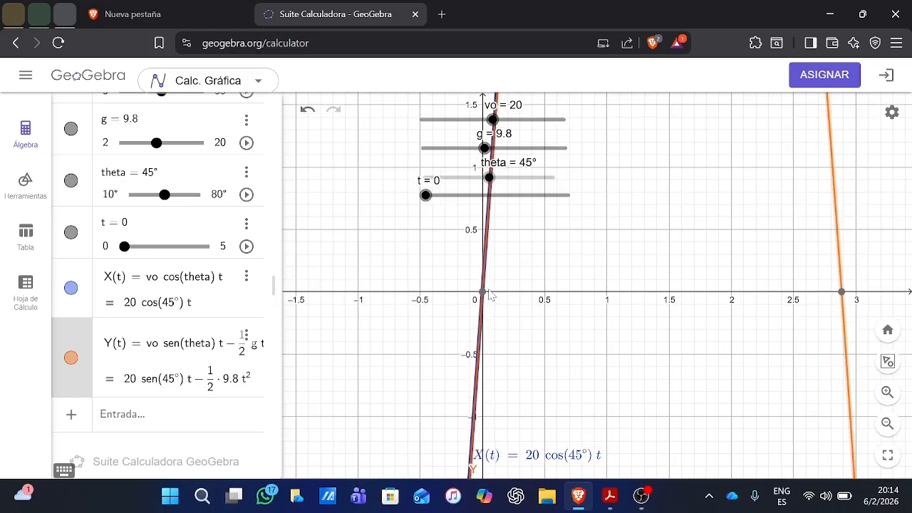
{"action": "left_click_drag", "start_coordinate": [533, 242], "coordinate": [425, 276]}
{"action": "scroll", "coordinate": [377, 328], "scroll_direction": "down", "scroll_amount": 1}
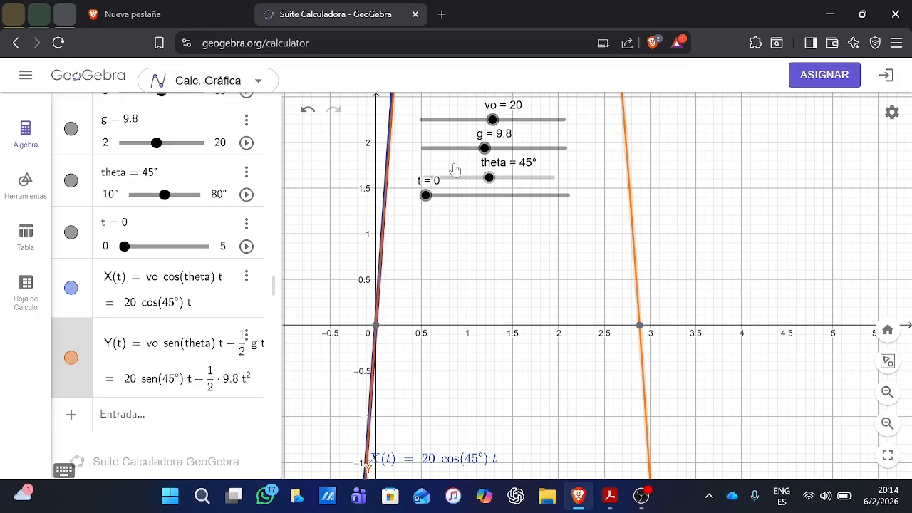
- Compare the X(t) line with the rising and falling branches of Y(t) above the horizontal axis
{"action": "scroll", "coordinate": [468, 235], "scroll_direction": "up", "scroll_amount": 1}
{"action": "left_click_drag", "start_coordinate": [424, 250], "coordinate": [375, 499]}
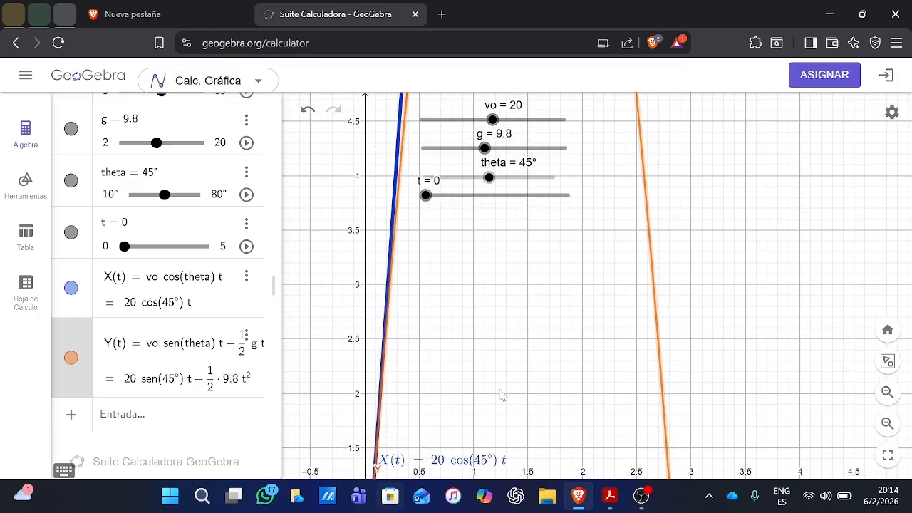
{"action": "scroll", "coordinate": [591, 225], "scroll_direction": "down", "scroll_amount": 1}
{"action": "left_click_drag", "start_coordinate": [592, 219], "coordinate": [593, 477]}
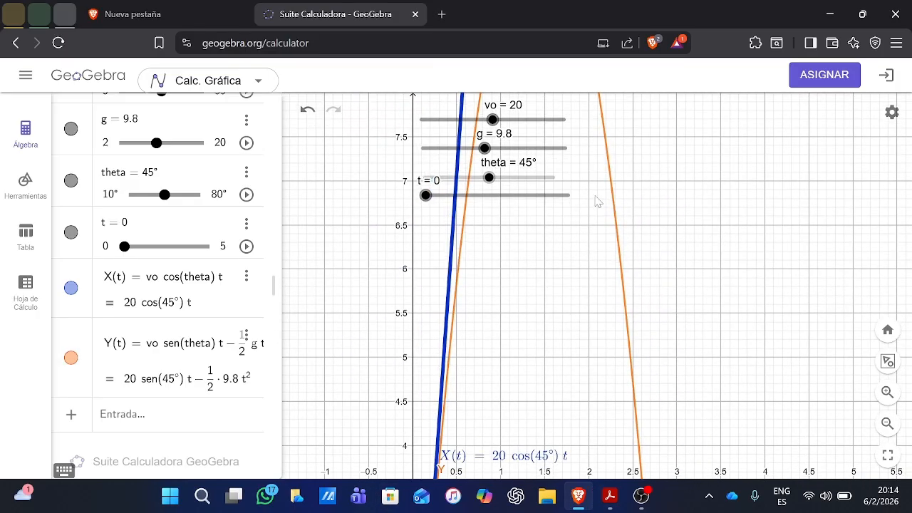
{"action": "left_click_drag", "start_coordinate": [595, 196], "coordinate": [597, 456]}
{"action": "left_click_drag", "start_coordinate": [641, 263], "coordinate": [595, 56]}
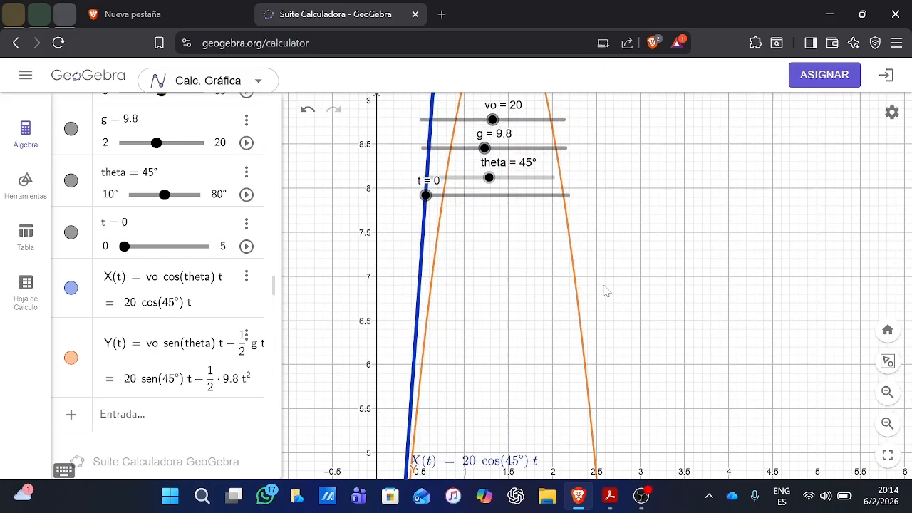
{"action": "left_click_drag", "start_coordinate": [606, 291], "coordinate": [580, 60]}
{"action": "left_click_drag", "start_coordinate": [631, 330], "coordinate": [653, 120]}
{"action": "left_click_drag", "start_coordinate": [650, 333], "coordinate": [644, 103]}
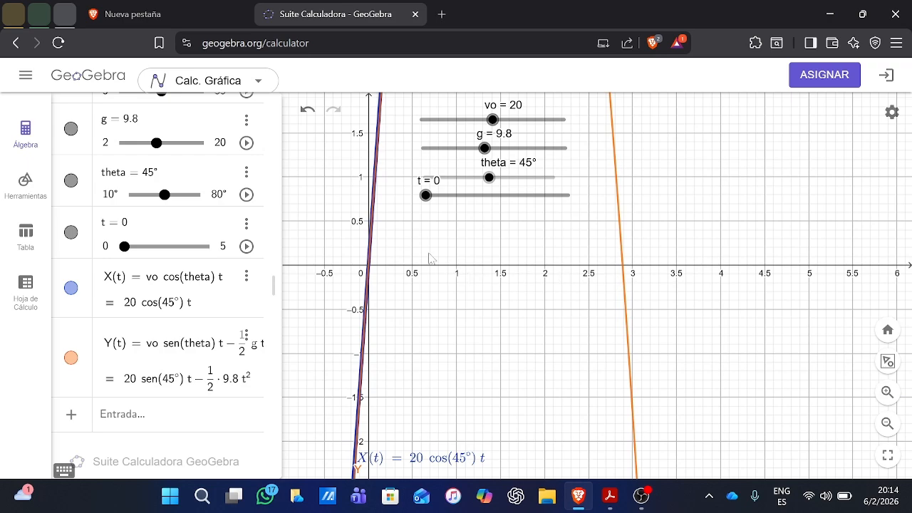
- Trace the Y(t) parabola from the origin up to its peak and back down to the horizontal axis
{"action": "left_click_drag", "start_coordinate": [436, 274], "coordinate": [482, 491]}
{"action": "left_click_drag", "start_coordinate": [465, 374], "coordinate": [487, 503]}
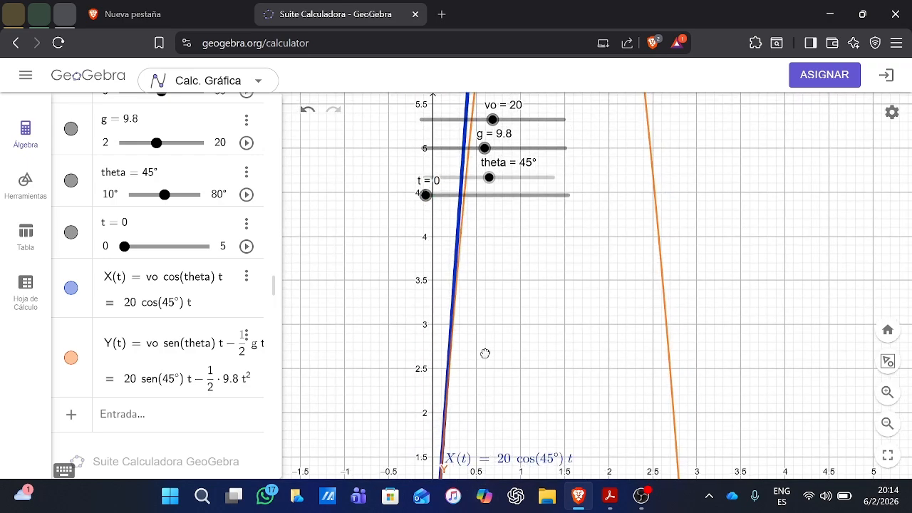
{"action": "left_click_drag", "start_coordinate": [501, 322], "coordinate": [530, 401]}
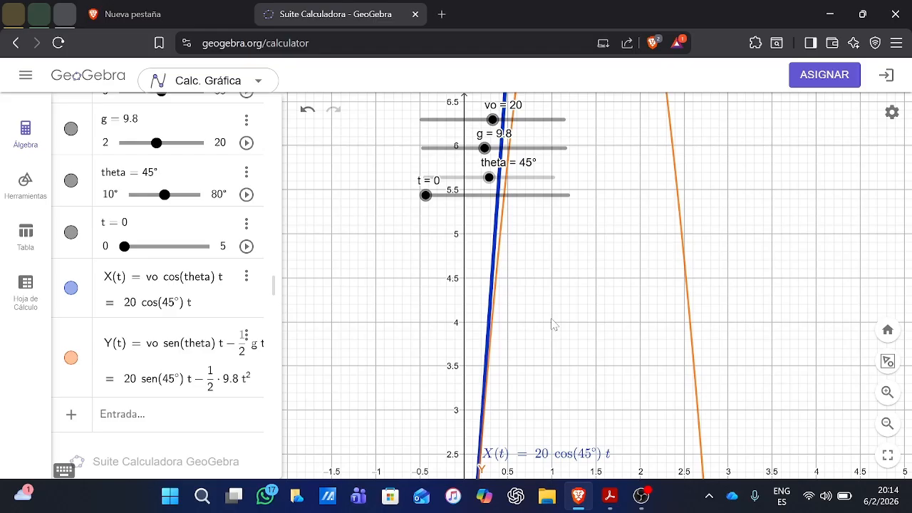
{"action": "left_click_drag", "start_coordinate": [551, 313], "coordinate": [562, 462]}
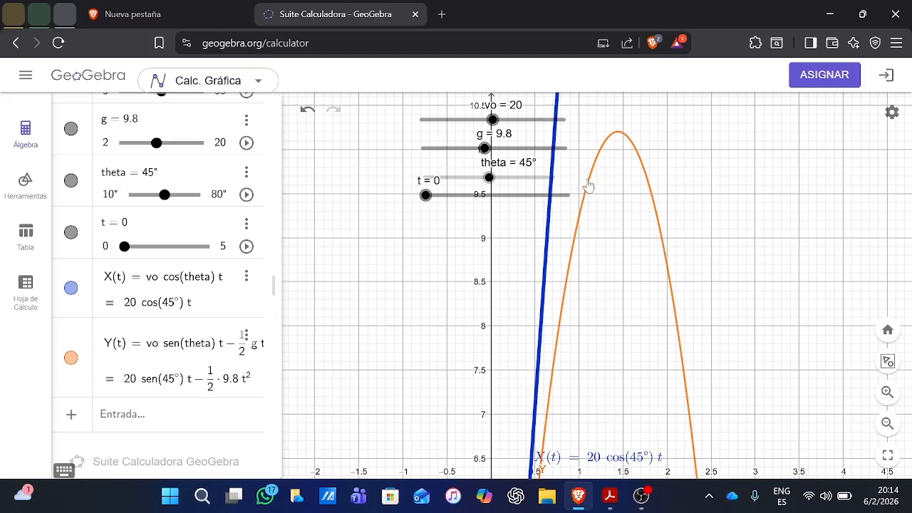
{"action": "left_click_drag", "start_coordinate": [576, 260], "coordinate": [510, 173]}
{"action": "scroll", "coordinate": [533, 110], "scroll_direction": "down", "scroll_amount": 1}
{"action": "left_click_drag", "start_coordinate": [567, 287], "coordinate": [584, 130]}
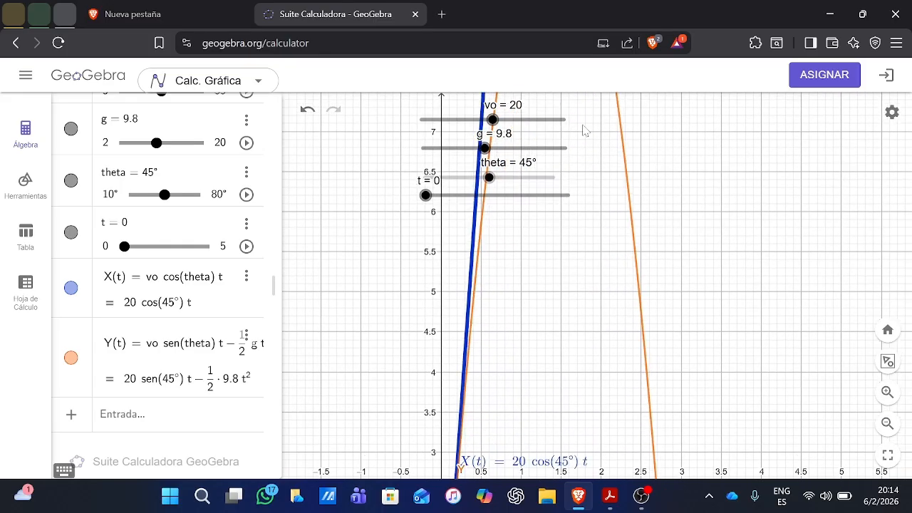
{"action": "left_click_drag", "start_coordinate": [544, 354], "coordinate": [534, 313]}
{"action": "left_click_drag", "start_coordinate": [531, 370], "coordinate": [513, 252]}
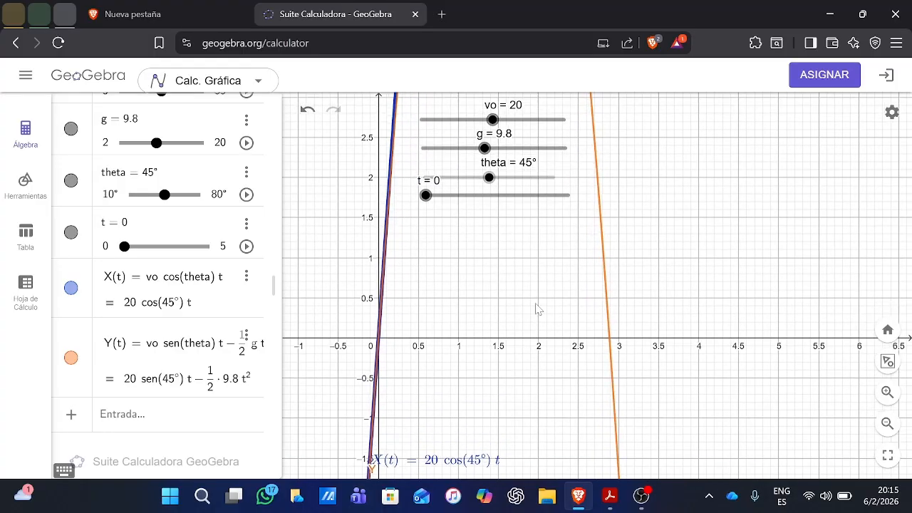
{"action": "left_click_drag", "start_coordinate": [539, 309], "coordinate": [540, 384]}
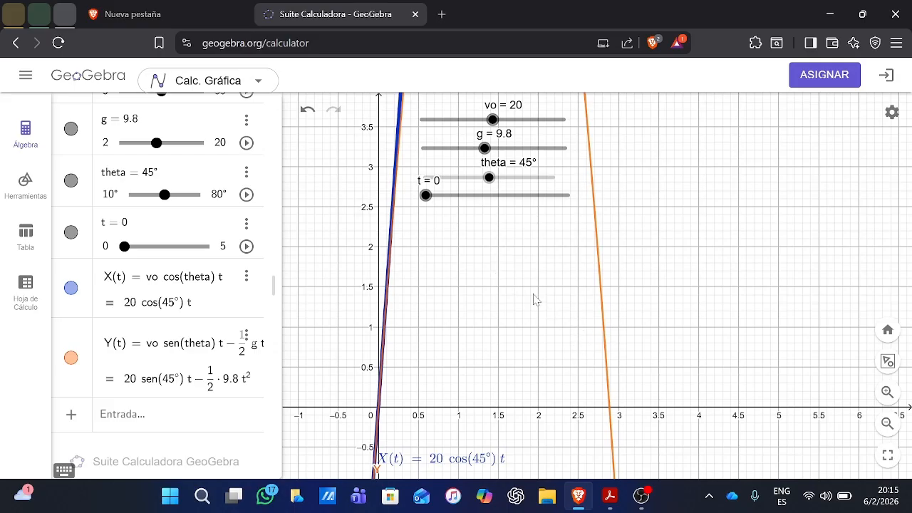
{"action": "scroll", "coordinate": [536, 299], "scroll_direction": "down", "scroll_amount": 1}
{"action": "scroll", "coordinate": [539, 340], "scroll_direction": "down", "scroll_amount": 1}
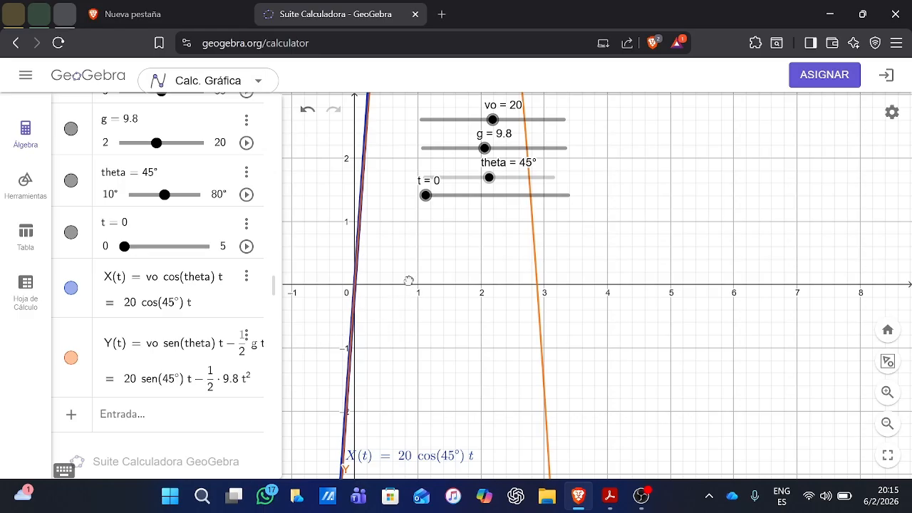
{"action": "left_click_drag", "start_coordinate": [406, 279], "coordinate": [524, 216]}
- Create the moving point P = (X(t), Y(t)) as a new algebra entry
{"action": "left_click", "coordinate": [118, 419]}
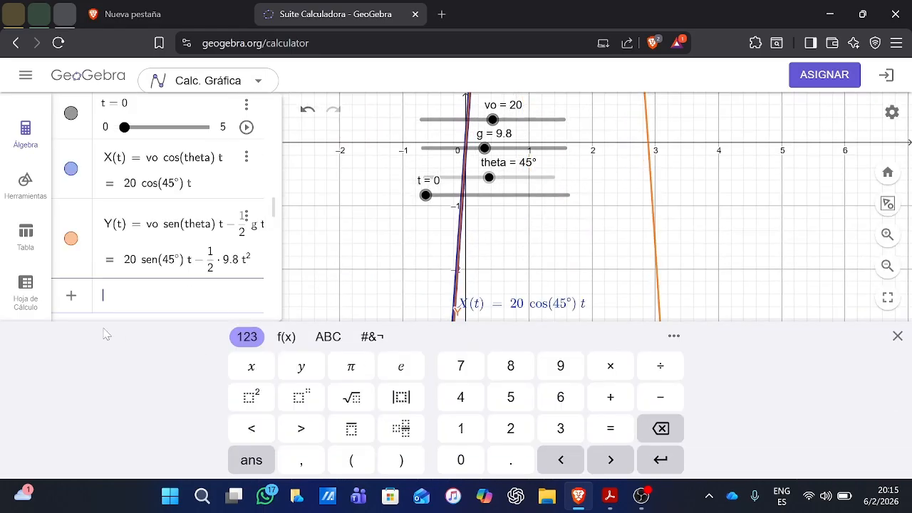
{"action": "type", "text": "P = ("}
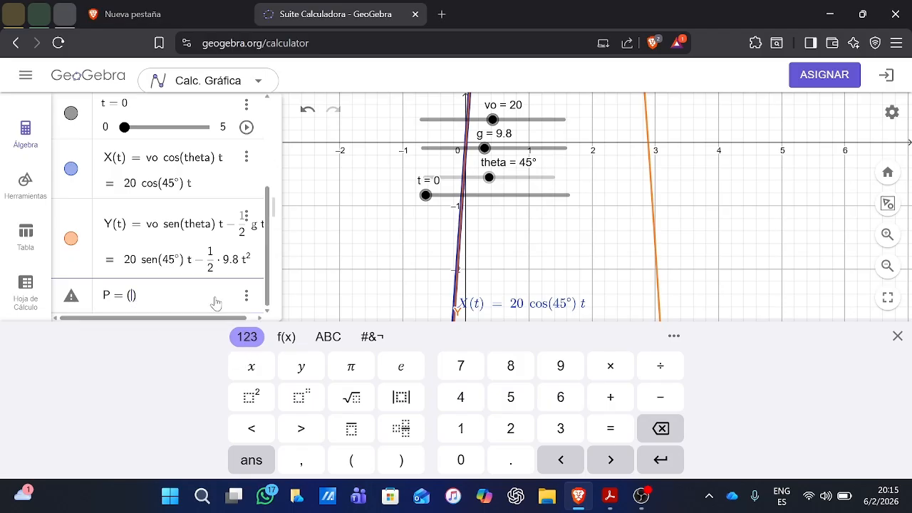
{"action": "type", "text": "X("}
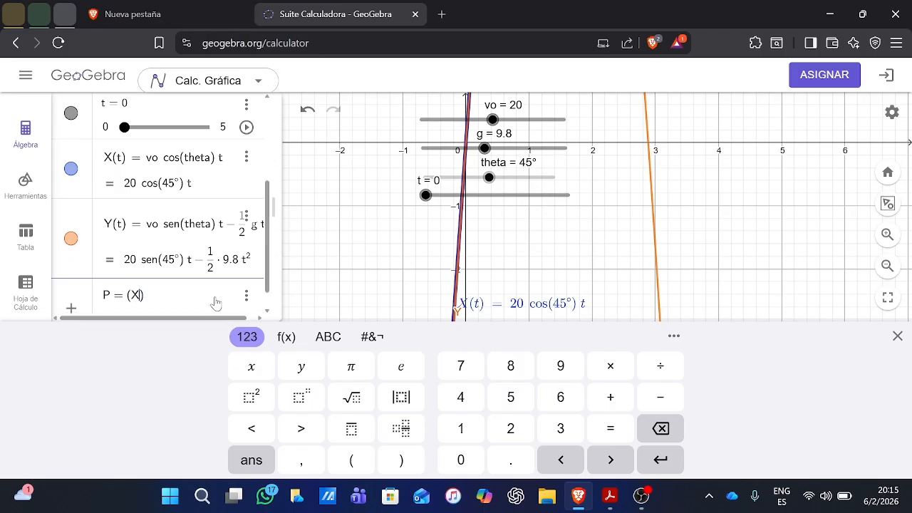
{"action": "type", "text": "t), Y(t"}
{"action": "key", "text": "Return"}
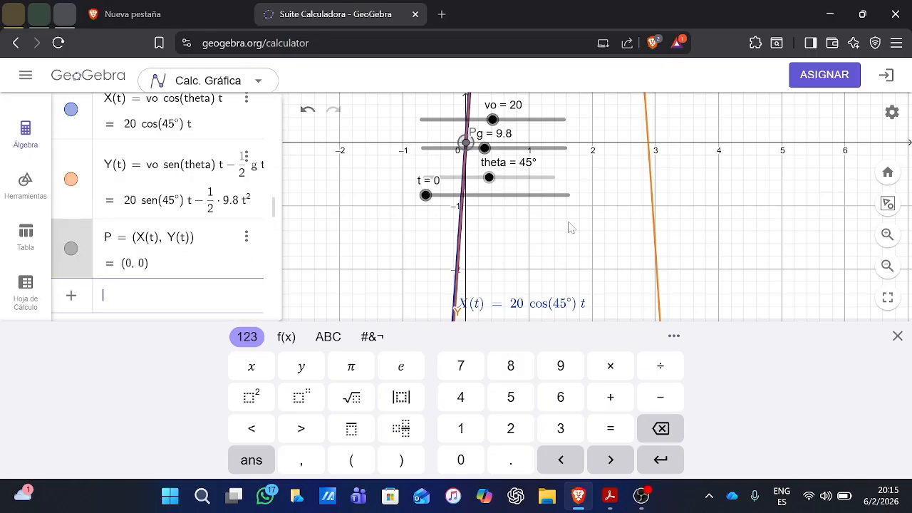
- Set point P's color to dark purple in its properties, and close the settings
{"action": "scroll", "coordinate": [564, 247], "scroll_direction": "down", "scroll_amount": 2}
{"action": "left_click_drag", "start_coordinate": [546, 224], "coordinate": [637, 399]}
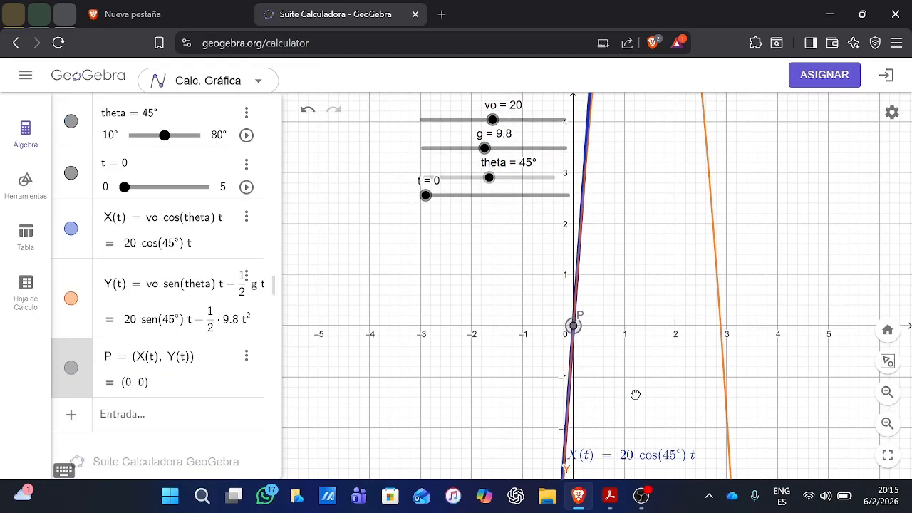
{"action": "left_click", "coordinate": [246, 356]}
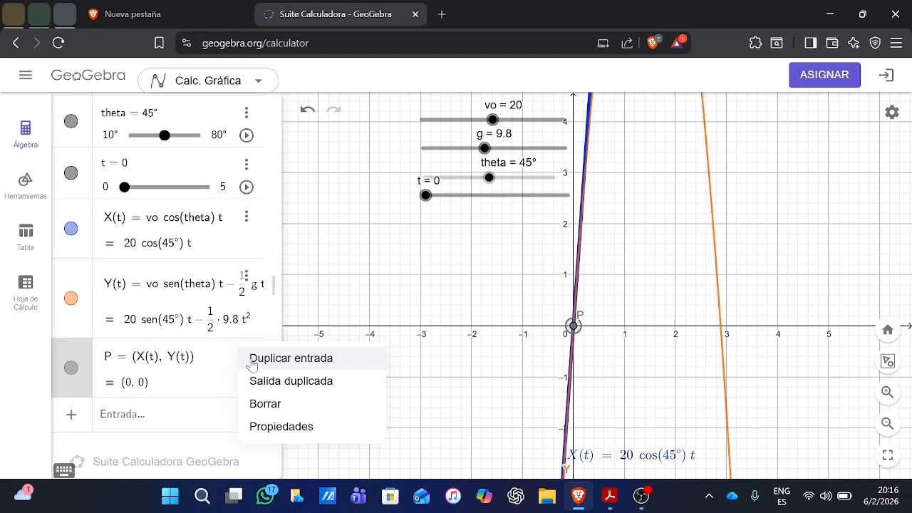
{"action": "left_click", "coordinate": [268, 428]}
{"action": "left_click", "coordinate": [705, 108]}
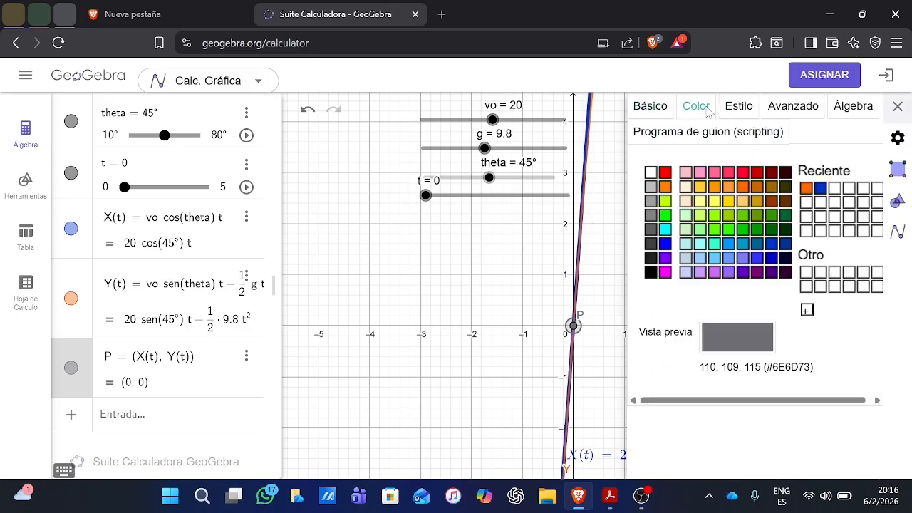
{"action": "left_click", "coordinate": [757, 273]}
{"action": "left_click", "coordinate": [424, 258]}
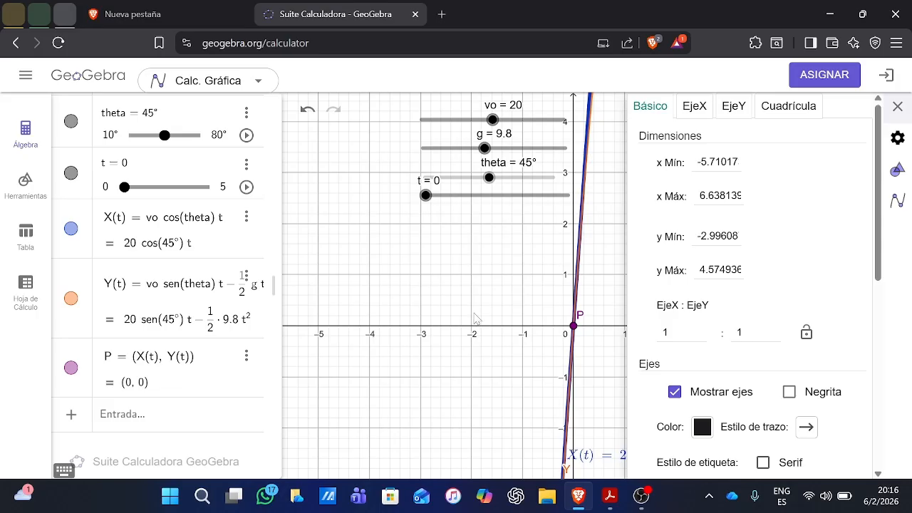
{"action": "scroll", "coordinate": [477, 319], "scroll_direction": "up", "scroll_amount": 2}
{"action": "scroll", "coordinate": [503, 291], "scroll_direction": "down", "scroll_amount": 3}
{"action": "left_click", "coordinate": [897, 111]}
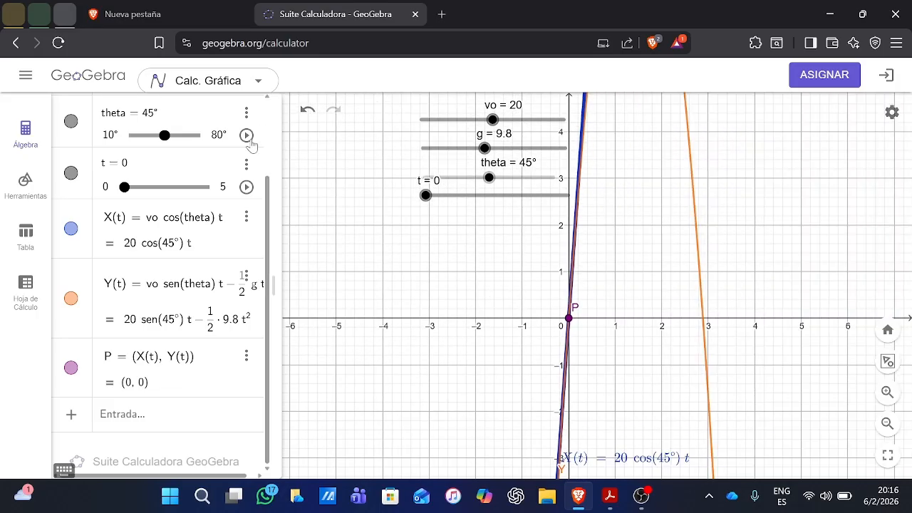
- Examine point P at the origin against the X(t) line and the Y(t) parabola, including the parabola's peak
{"action": "mouse_move", "coordinate": [125, 187]}
{"action": "left_mouse_down"}
{"action": "mouse_move", "coordinate": [151, 186]}
{"action": "mouse_move", "coordinate": [120, 188]}
{"action": "left_mouse_up"}
{"action": "scroll", "coordinate": [338, 309], "scroll_direction": "down", "scroll_amount": 3}
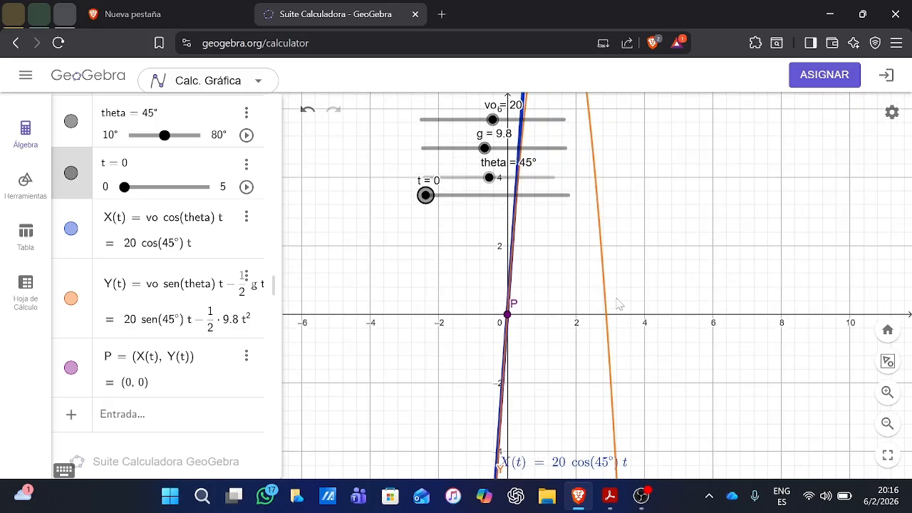
{"action": "scroll", "coordinate": [617, 299], "scroll_direction": "down", "scroll_amount": 5}
{"action": "left_click_drag", "start_coordinate": [619, 299], "coordinate": [588, 363]}
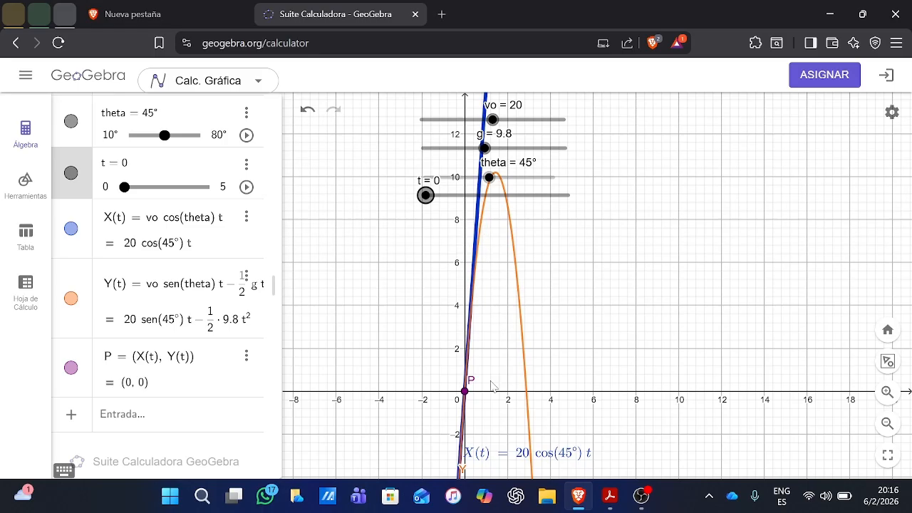
{"action": "scroll", "coordinate": [470, 217], "scroll_direction": "up", "scroll_amount": 5}
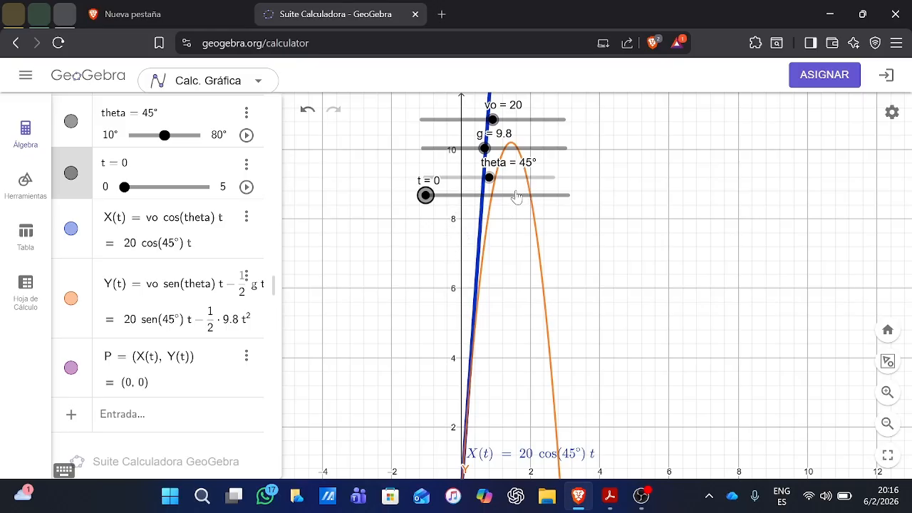
{"action": "left_click", "coordinate": [541, 288]}
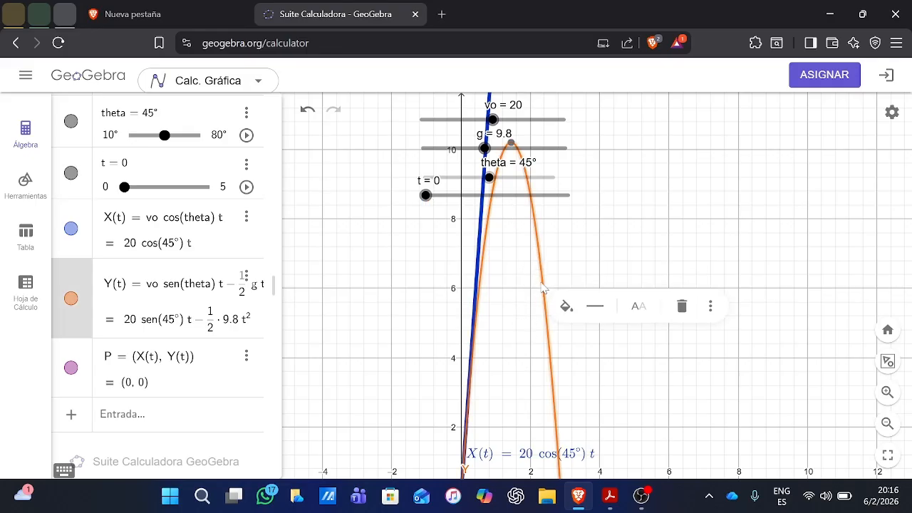
{"action": "left_click", "coordinate": [513, 288]}
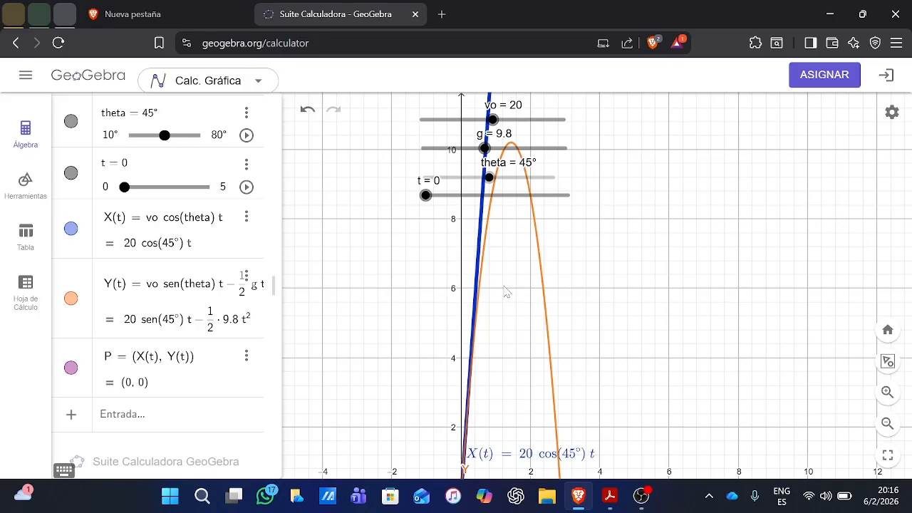
{"action": "scroll", "coordinate": [503, 286], "scroll_direction": "up", "scroll_amount": 2}
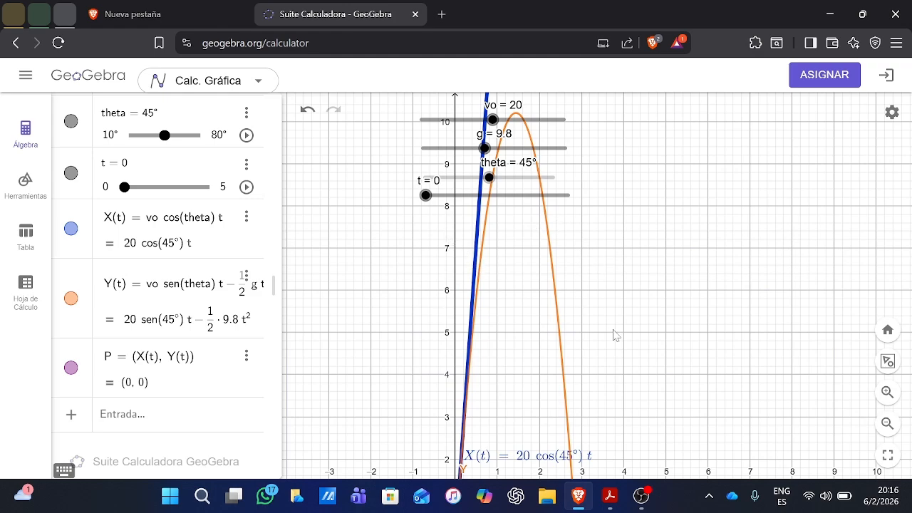
{"action": "left_click_drag", "start_coordinate": [613, 318], "coordinate": [579, 175]}
{"action": "left_click_drag", "start_coordinate": [484, 349], "coordinate": [544, 407]}
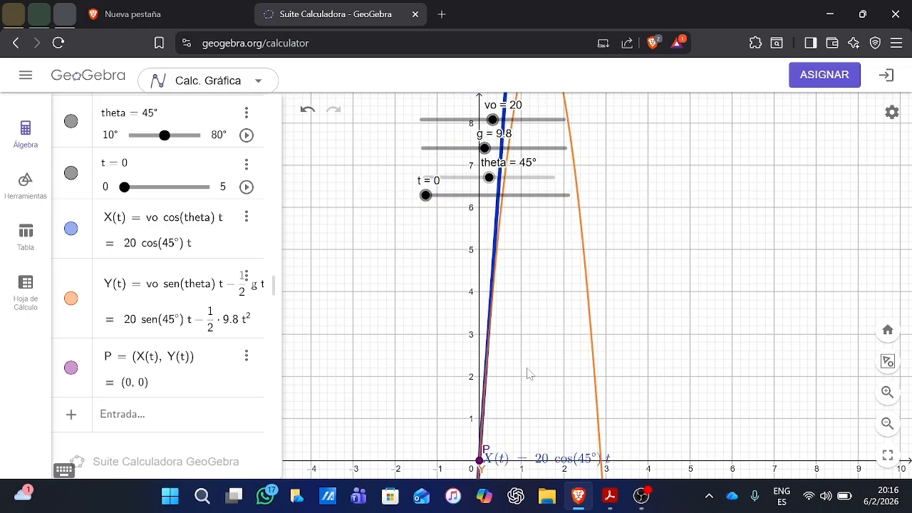
{"action": "left_click_drag", "start_coordinate": [524, 368], "coordinate": [507, 242]}
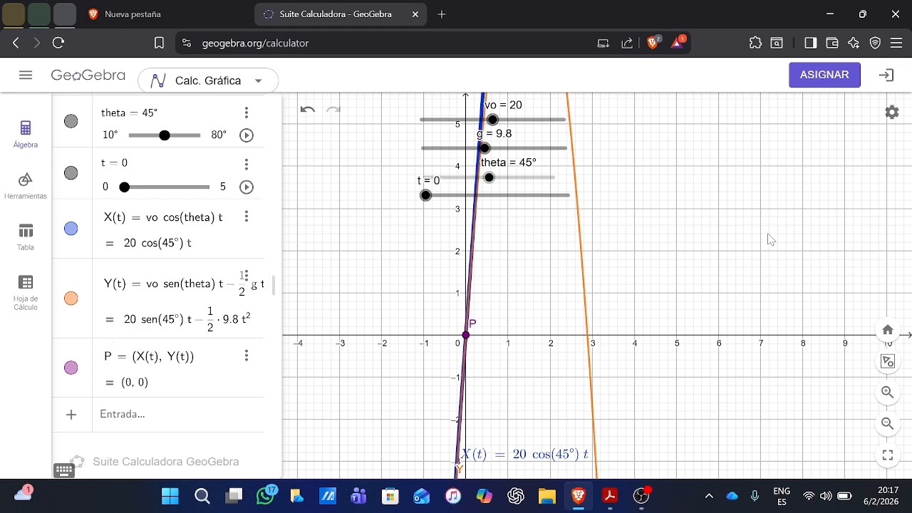
- Start the animation of the t slider, and follow point P's movement across the graphics view
{"action": "left_click", "coordinate": [245, 187]}
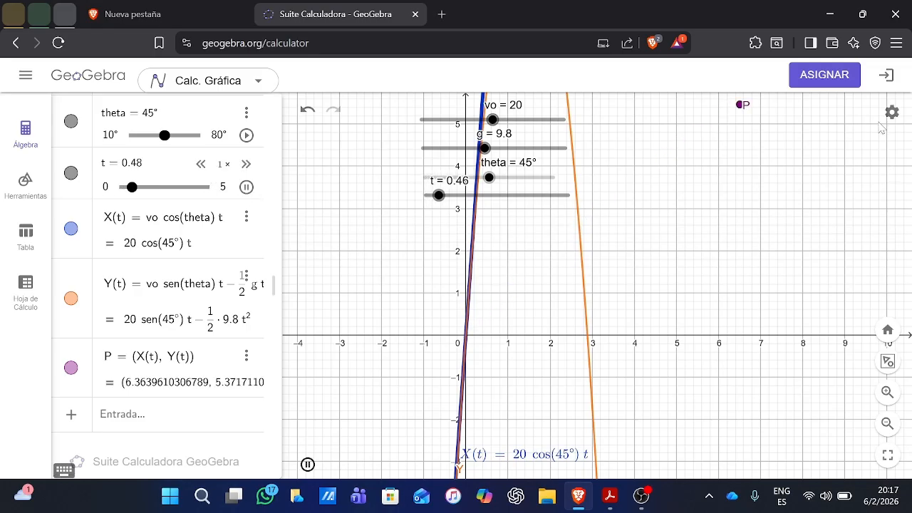
{"action": "scroll", "coordinate": [756, 242], "scroll_direction": "down", "scroll_amount": 4}
{"action": "left_click_drag", "start_coordinate": [757, 232], "coordinate": [512, 340]}
{"action": "scroll", "coordinate": [802, 304], "scroll_direction": "down", "scroll_amount": 3}
{"action": "left_click_drag", "start_coordinate": [802, 304], "coordinate": [533, 260]}
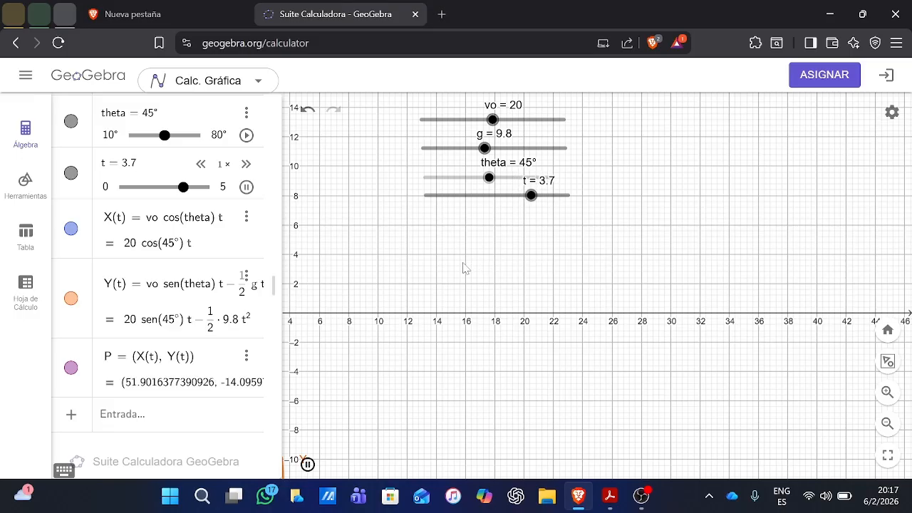
{"action": "left_click_drag", "start_coordinate": [464, 267], "coordinate": [421, 196]}
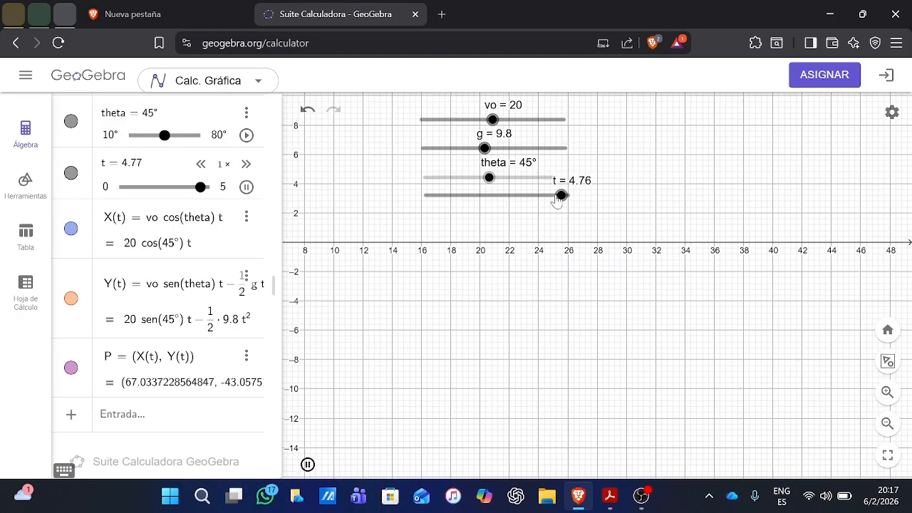
- Set the t slider to 2.9, and restart its animation to follow point P below the x-axis
{"action": "left_click_drag", "start_coordinate": [561, 195], "coordinate": [507, 202]}
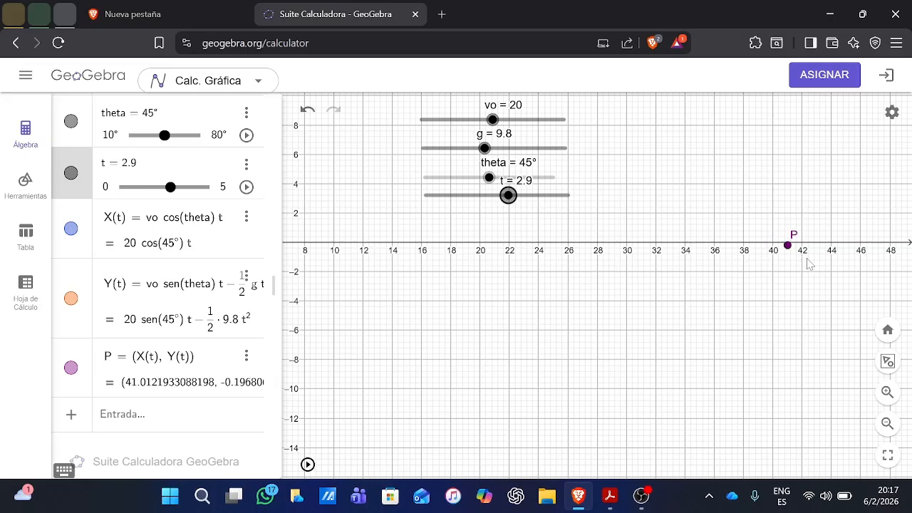
{"action": "scroll", "coordinate": [727, 260], "scroll_direction": "down", "scroll_amount": 5}
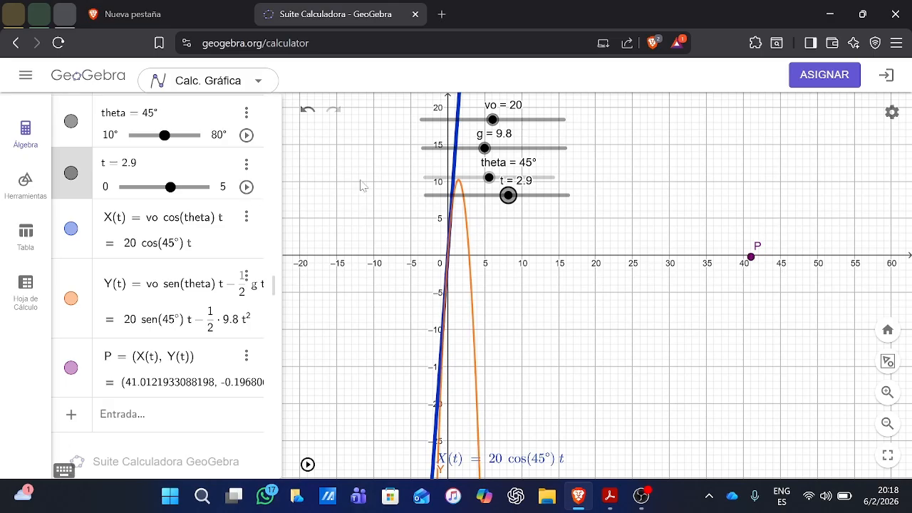
{"action": "left_click", "coordinate": [246, 186]}
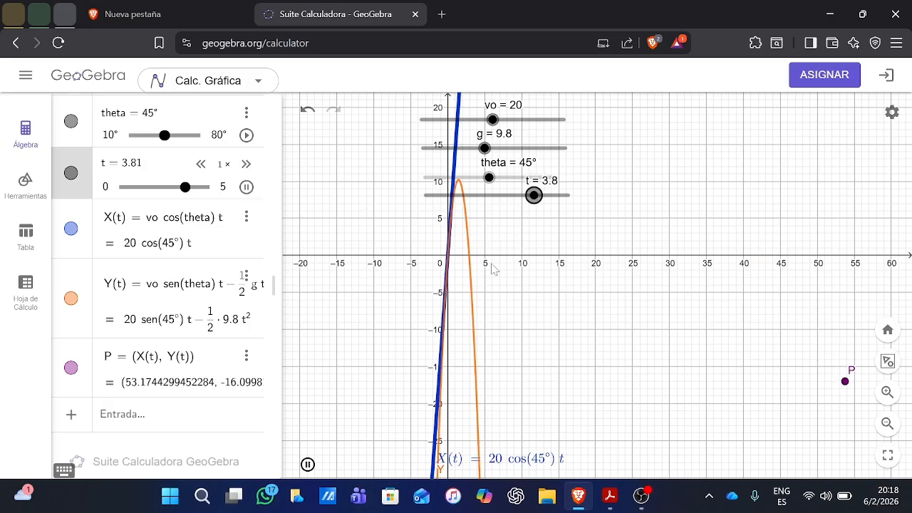
{"action": "scroll", "coordinate": [858, 381], "scroll_direction": "down", "scroll_amount": 3}
{"action": "left_click_drag", "start_coordinate": [830, 402], "coordinate": [563, 186]}
{"action": "left_click_drag", "start_coordinate": [592, 322], "coordinate": [682, 457]}
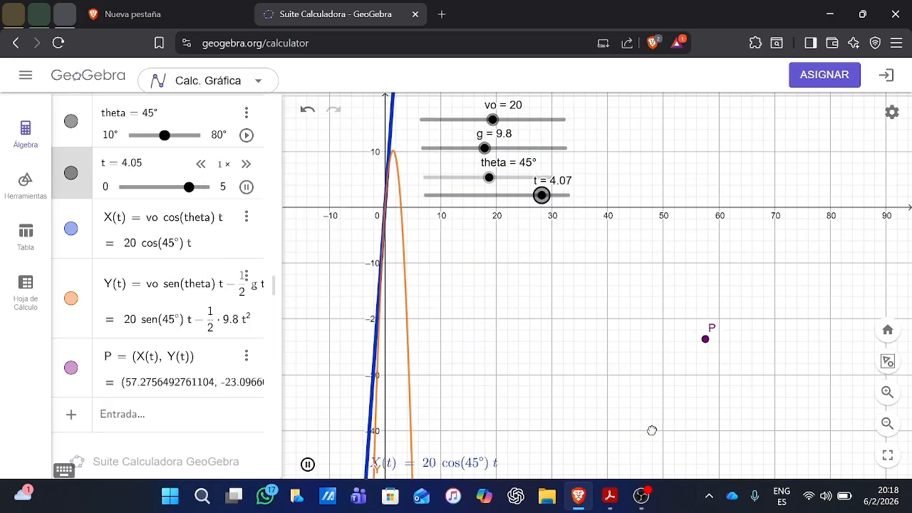
{"action": "left_click_drag", "start_coordinate": [651, 429], "coordinate": [712, 502]}
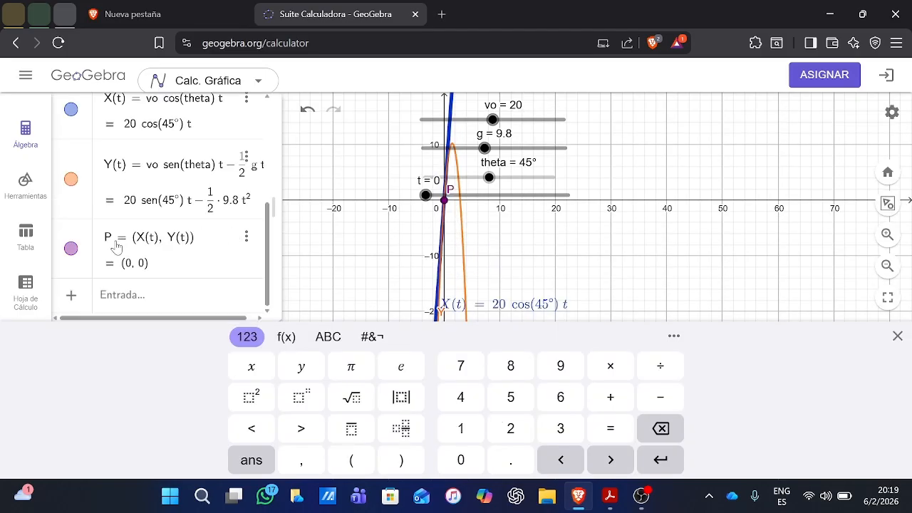
- Begin a Curva command with the two-expression syntax as a new algebra entry, using X(u) and Y(u) as its expressions
{"action": "mouse_move", "coordinate": [653, 507]}
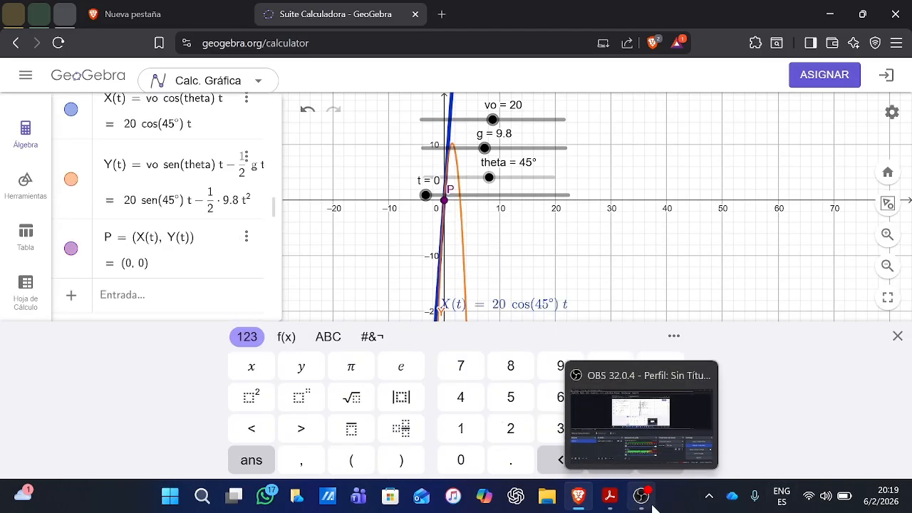
{"action": "left_click", "coordinate": [148, 299]}
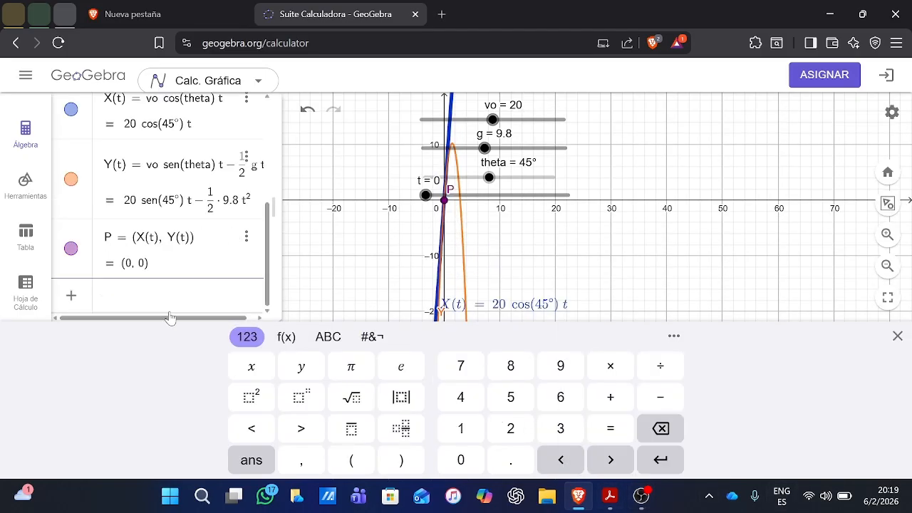
{"action": "type", "text": "curva"}
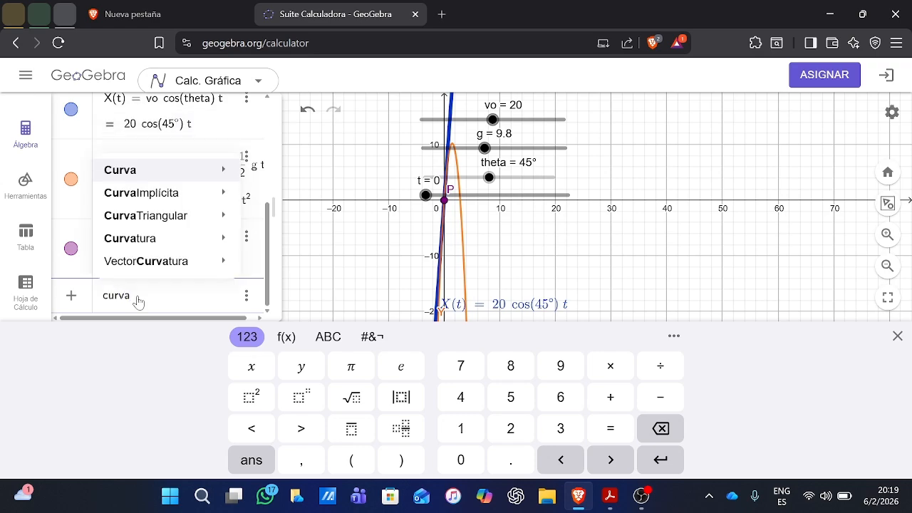
{"action": "mouse_move", "coordinate": [166, 175]}
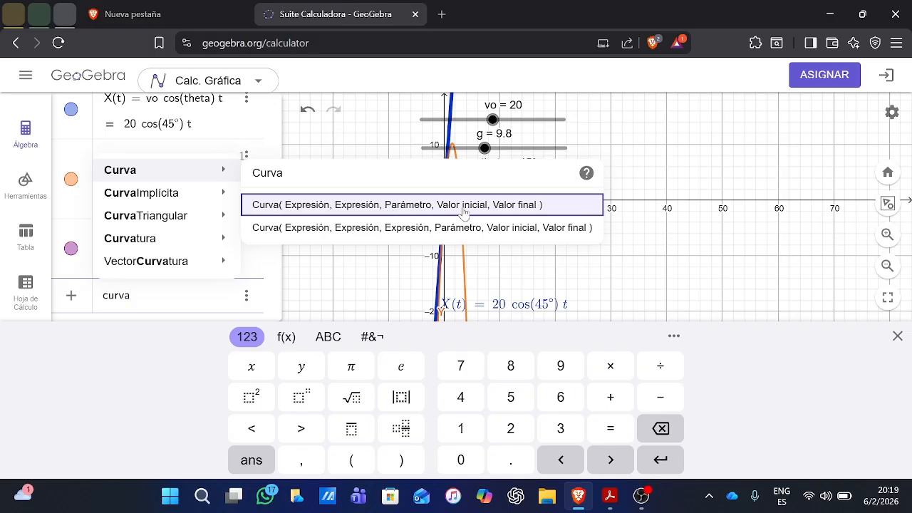
{"action": "left_click", "coordinate": [411, 206]}
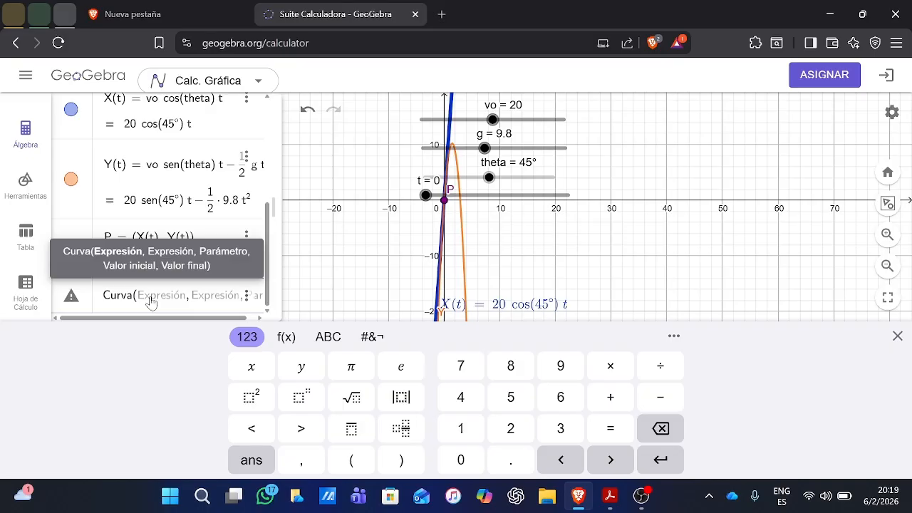
{"action": "type", "text": "x,"}
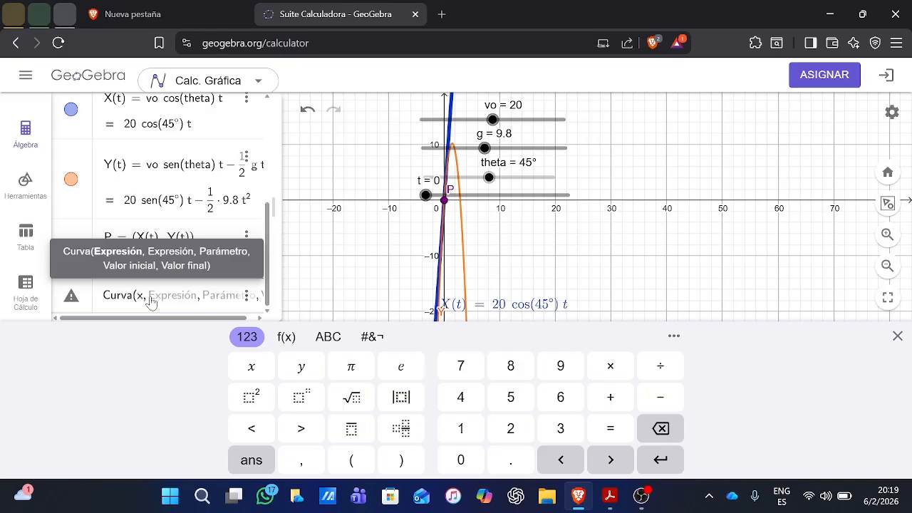
{"action": "key", "text": "BackSpace"}
{"action": "type", "text": "X("}
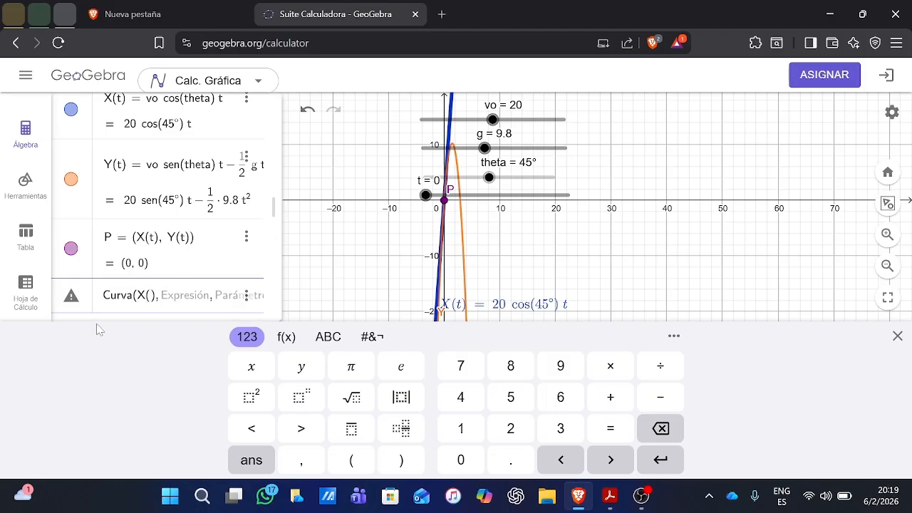
{"action": "type", "text": "u)"}
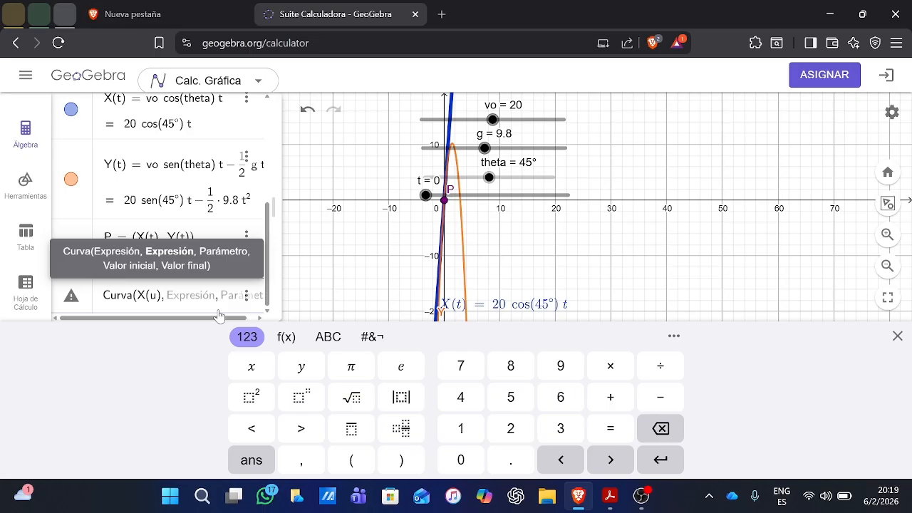
{"action": "type", "text": ", Y("}
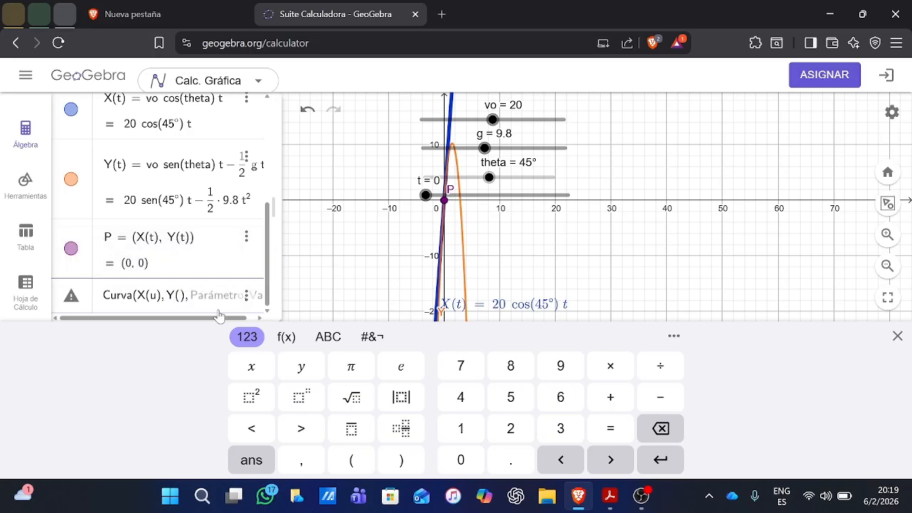
{"action": "type", "text": "u"}
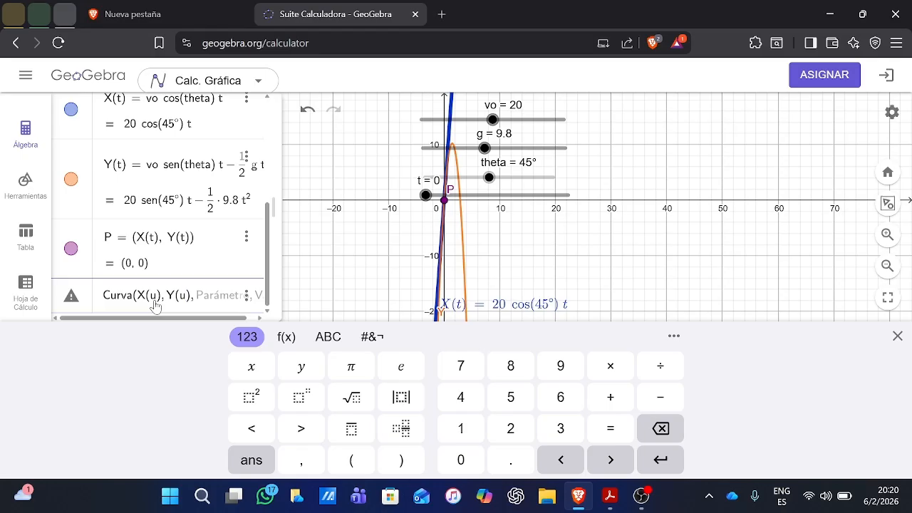
- Enter u as the parameter of the Curva command
{"action": "left_click", "coordinate": [212, 306]}
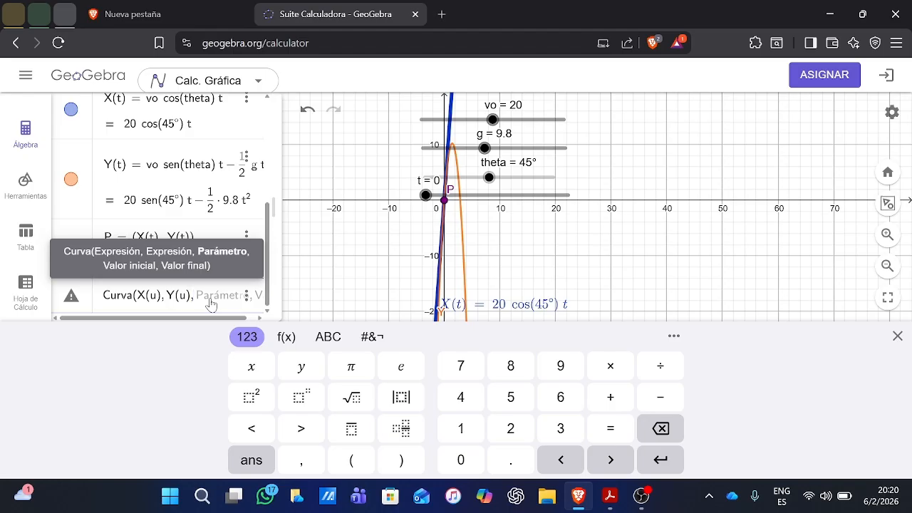
{"action": "type", "text": "i,ç"}
{"action": "key", "text": "BackSpace"}
{"action": "key", "text": "BackSpace"}
{"action": "left_click", "coordinate": [216, 301]}
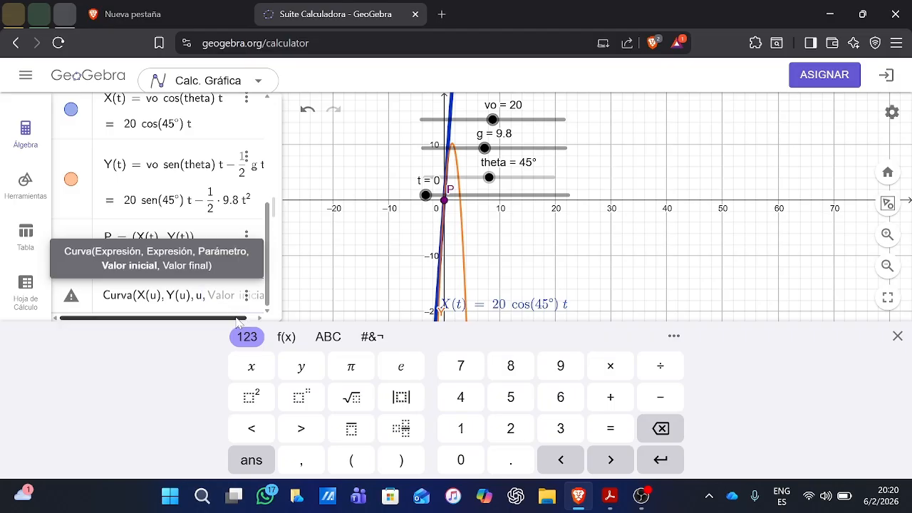
{"action": "key", "text": "Return"}
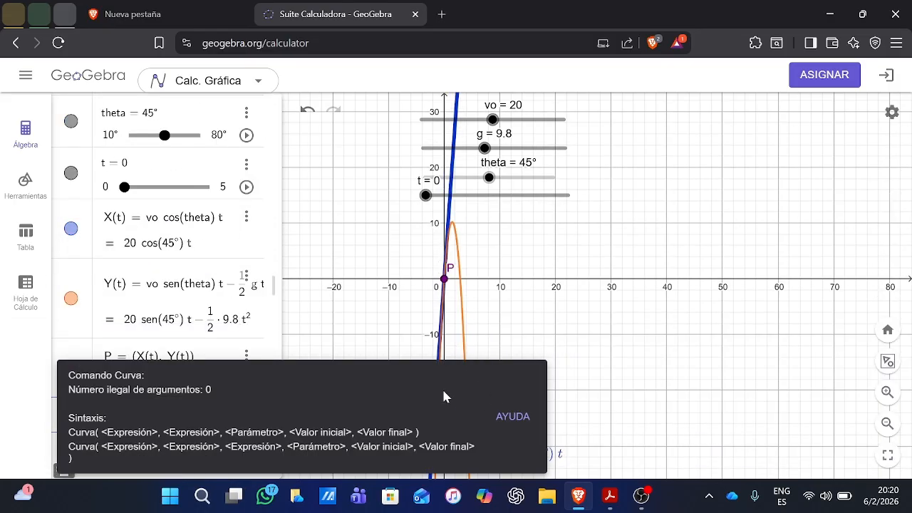
{"action": "left_click", "coordinate": [176, 354]}
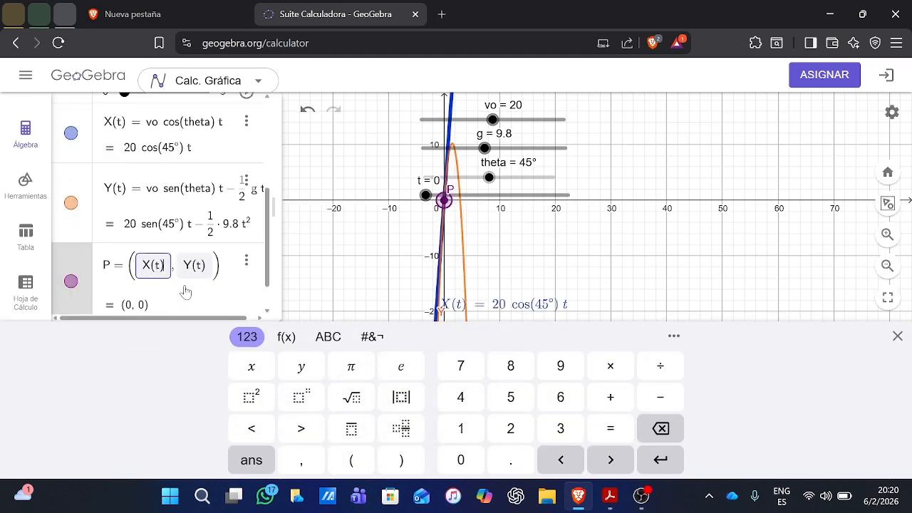
{"action": "left_click", "coordinate": [198, 282]}
{"action": "left_click", "coordinate": [246, 261]}
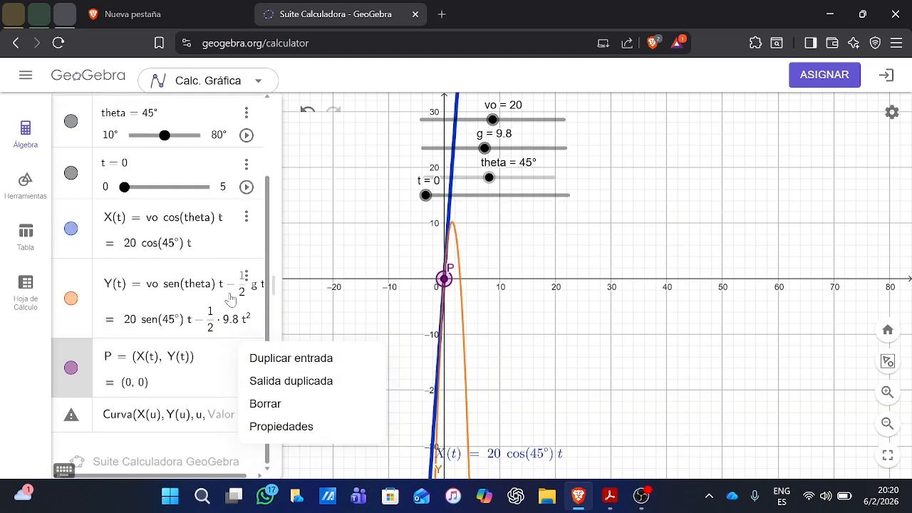
- Complete the Curva command with initial value 0 and final value 5, and create the trajectory curve
{"action": "left_click", "coordinate": [213, 415]}
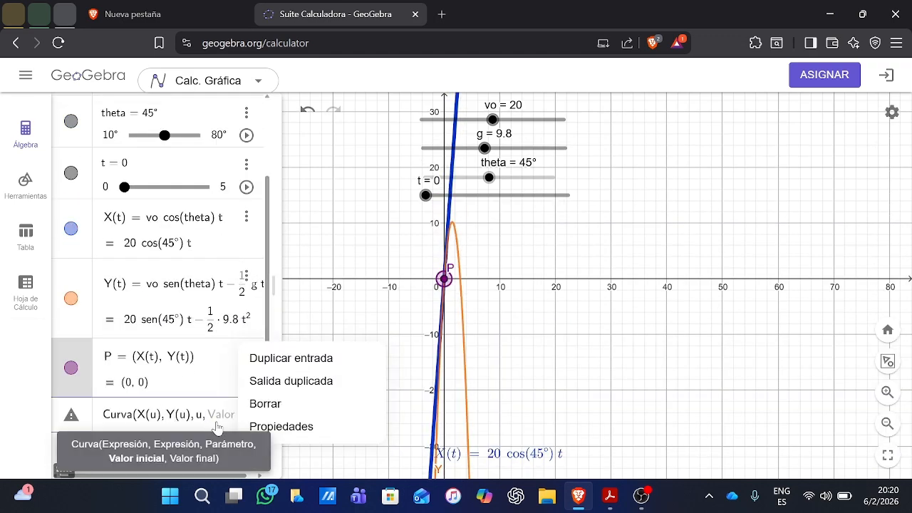
{"action": "type", "text": "o"}
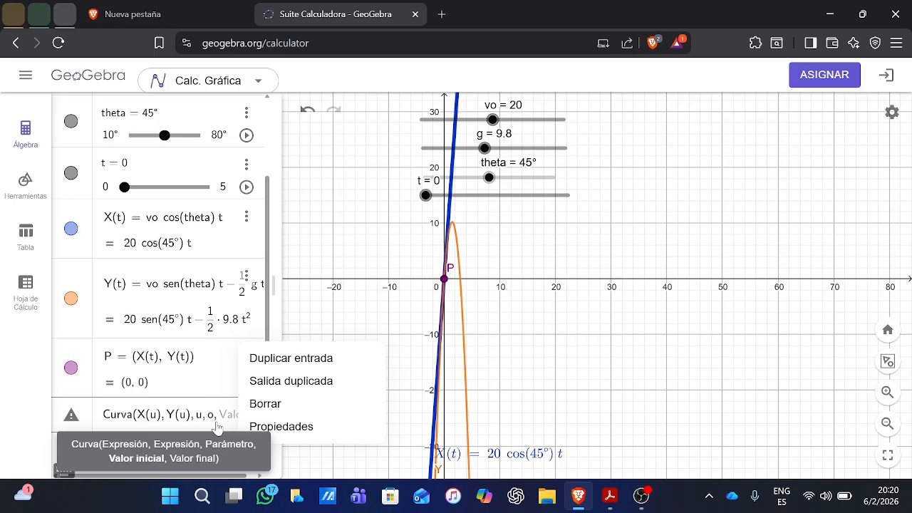
{"action": "type", "text": ","}
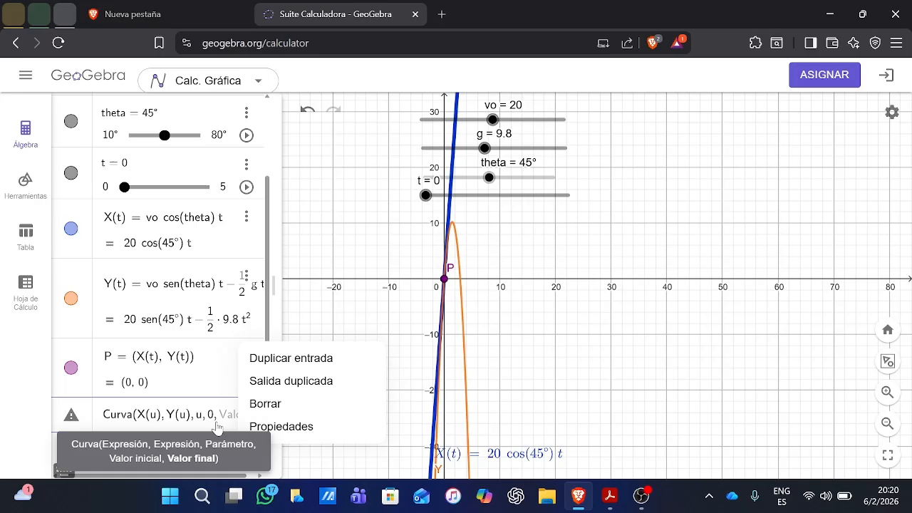
{"action": "type", "text": "5"}
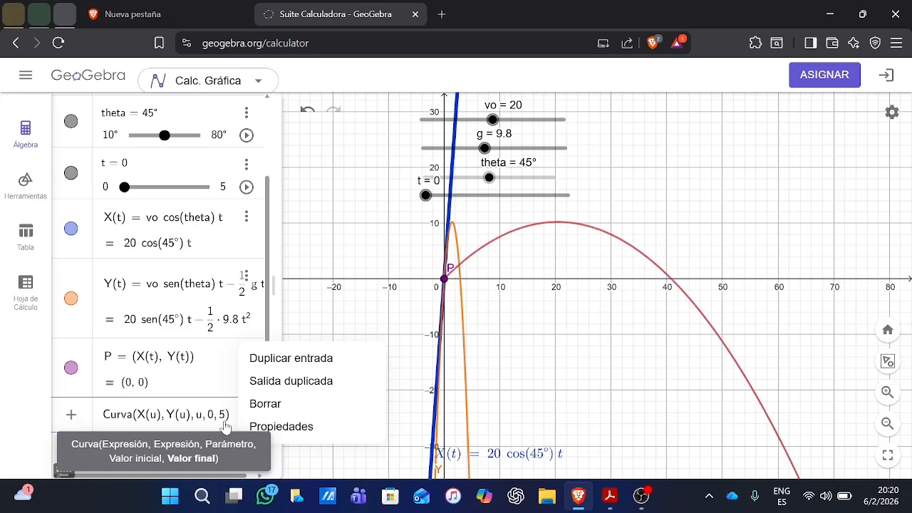
{"action": "key", "text": "Return"}
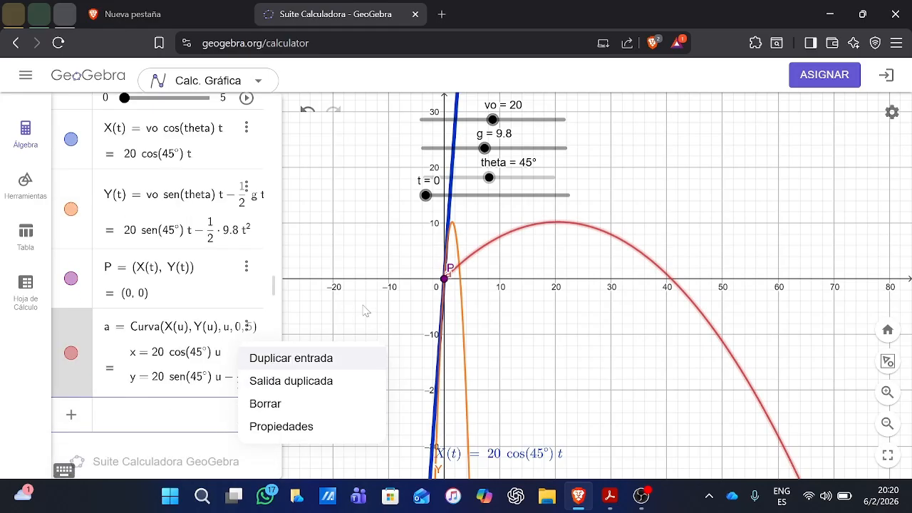
{"action": "left_click", "coordinate": [348, 243]}
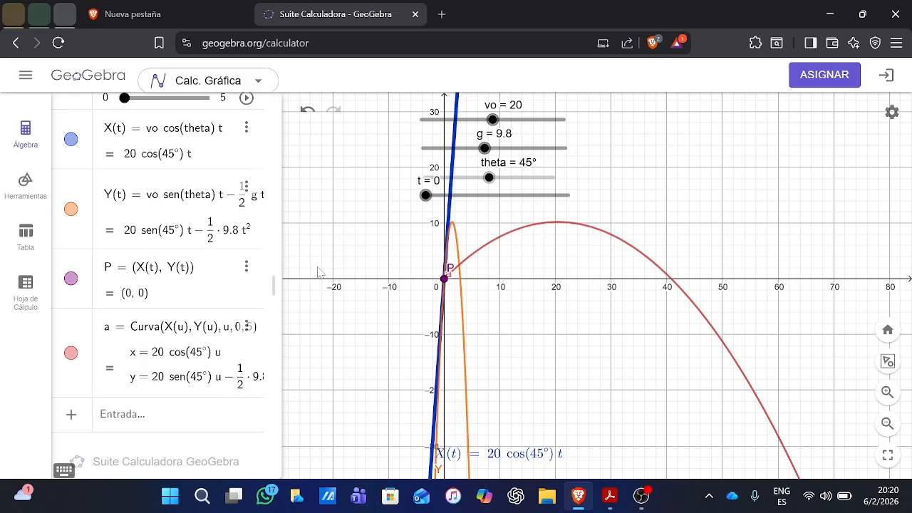
- Animate the t slider, and check that point P travels along the trajectory curve through its whole range
{"action": "scroll", "coordinate": [648, 304], "scroll_direction": "down", "scroll_amount": 8}
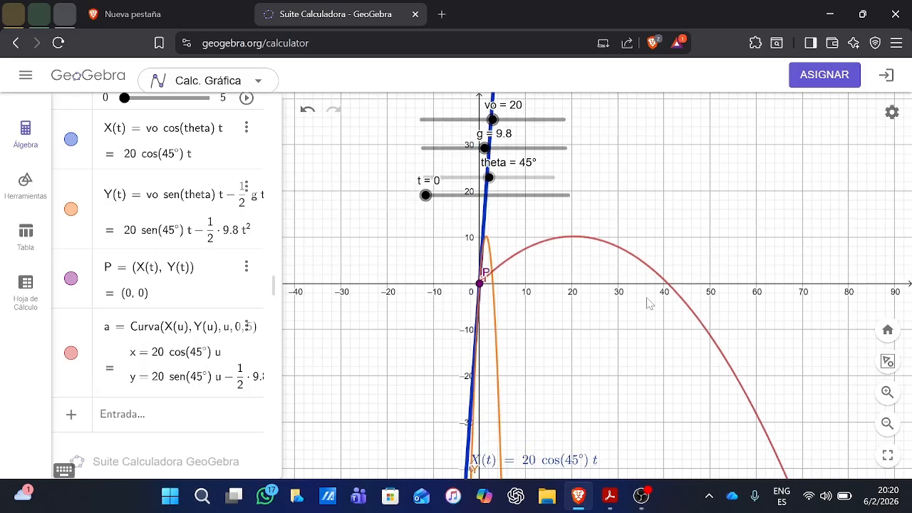
{"action": "left_click_drag", "start_coordinate": [654, 291], "coordinate": [707, 344]}
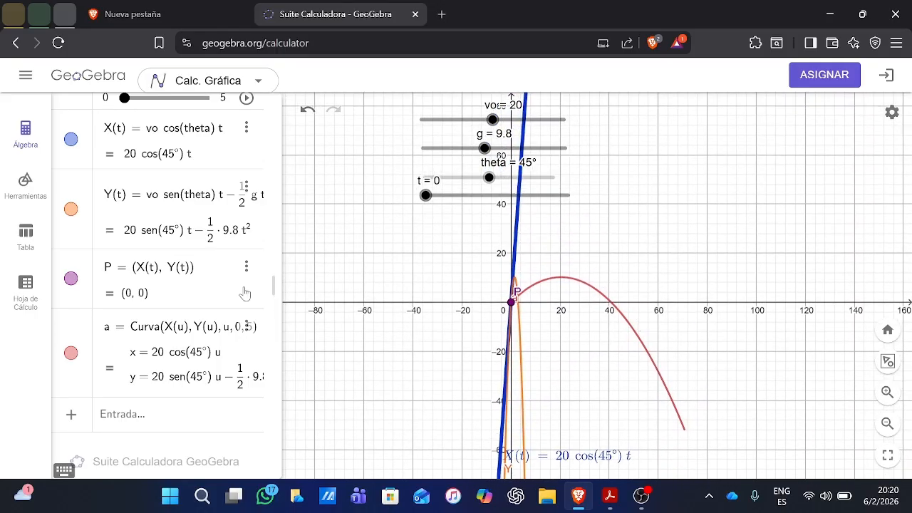
{"action": "scroll", "coordinate": [189, 197], "scroll_direction": "up", "scroll_amount": 3}
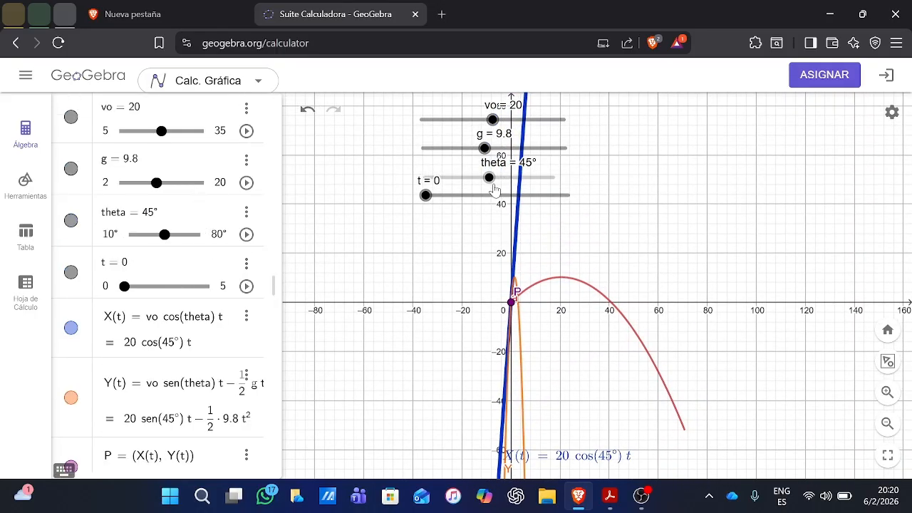
{"action": "left_click", "coordinate": [247, 286]}
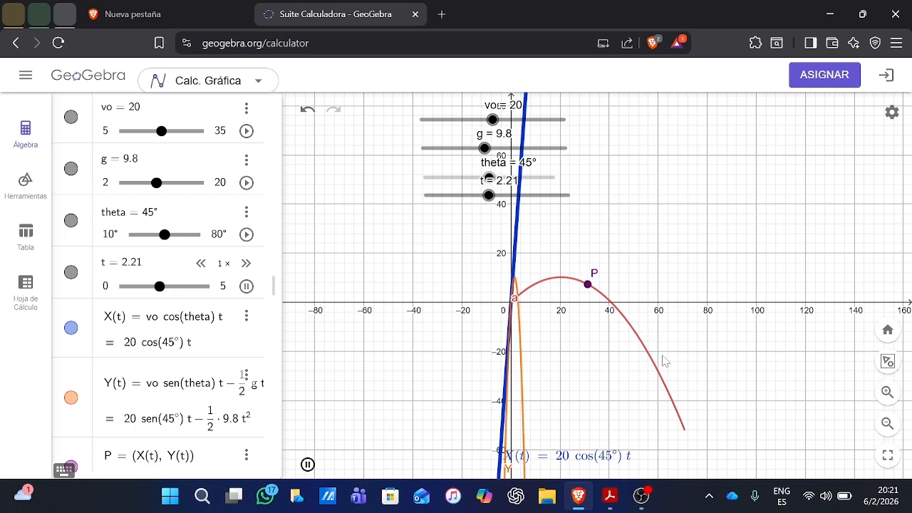
{"action": "left_click_drag", "start_coordinate": [605, 369], "coordinate": [568, 316]}
{"action": "scroll", "coordinate": [672, 378], "scroll_direction": "up", "scroll_amount": 5}
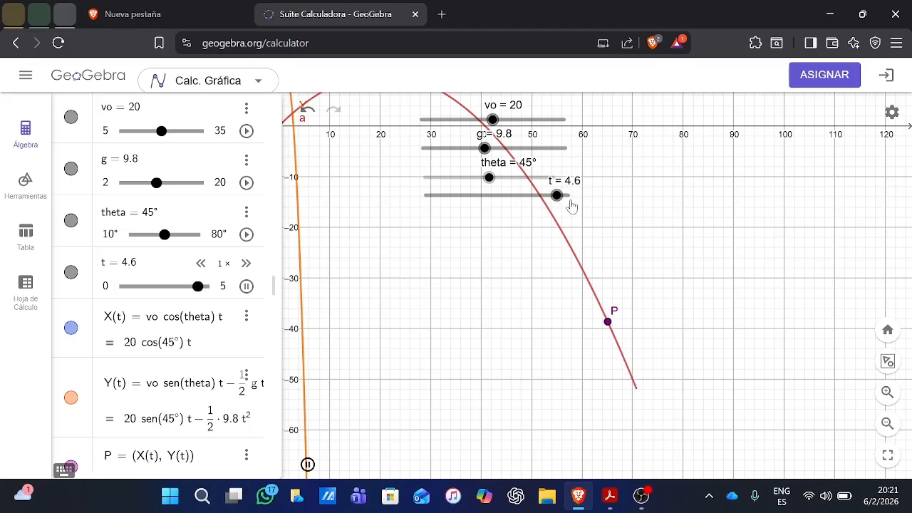
{"action": "scroll", "coordinate": [424, 283], "scroll_direction": "down", "scroll_amount": 2}
{"action": "left_click_drag", "start_coordinate": [425, 282], "coordinate": [526, 425]}
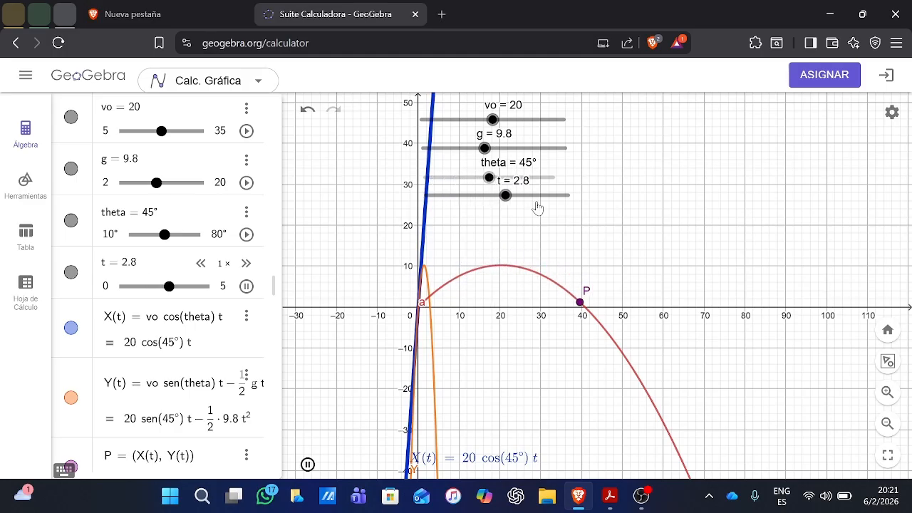
- Stop the t slider's animation and reset t to 0, and examine where the trajectory curve crosses the x-axis
{"action": "left_click", "coordinate": [246, 287]}
{"action": "left_click", "coordinate": [187, 286]}
{"action": "left_click_drag", "start_coordinate": [187, 286], "coordinate": [107, 290]}
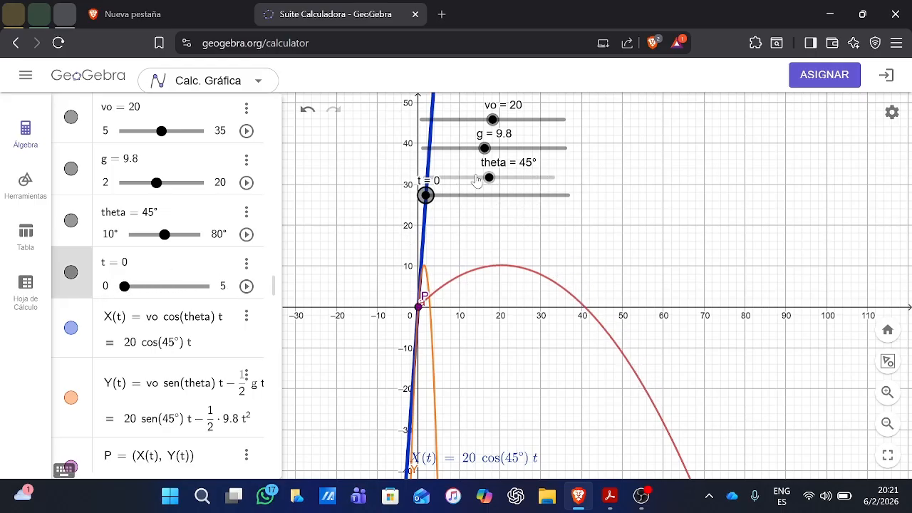
{"action": "scroll", "coordinate": [510, 252], "scroll_direction": "up", "scroll_amount": 2}
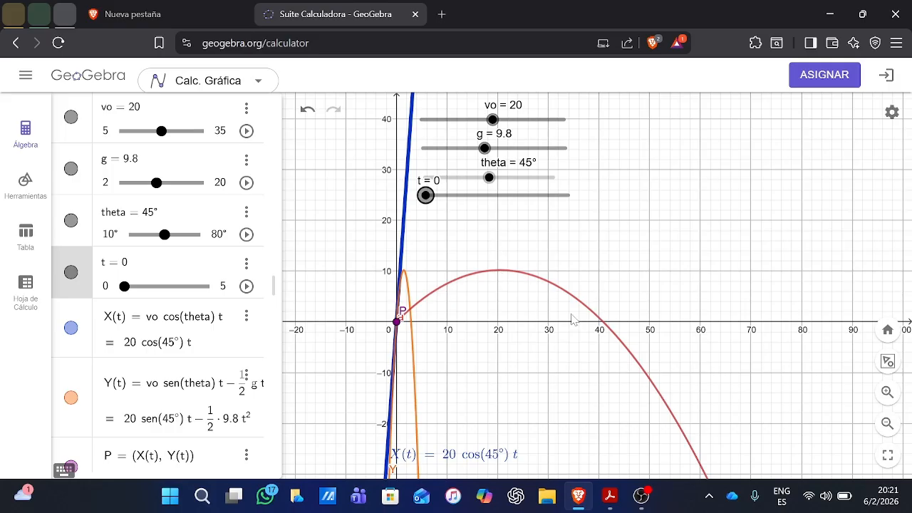
{"action": "scroll", "coordinate": [571, 318], "scroll_direction": "up", "scroll_amount": 5}
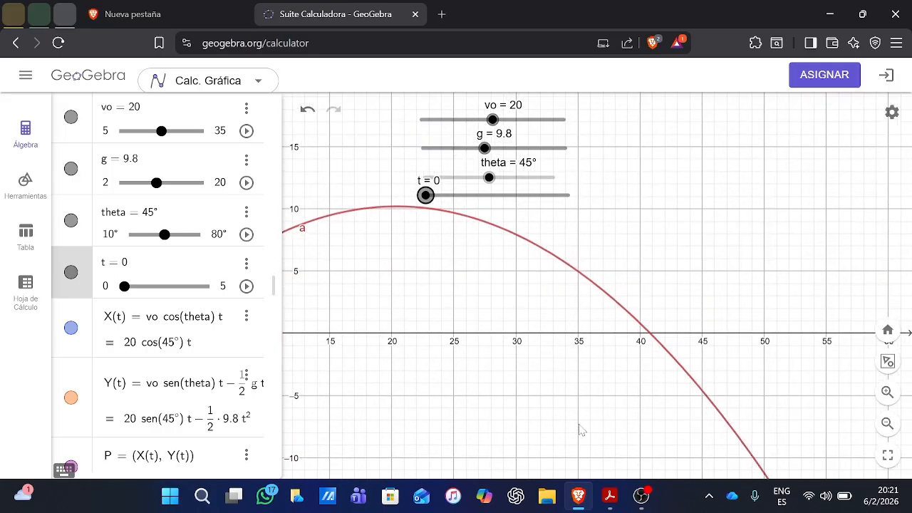
- Review the full definition of trajectory curve a and change the curve's color to purple #6600CC
{"action": "scroll", "coordinate": [548, 374], "scroll_direction": "down", "scroll_amount": 3}
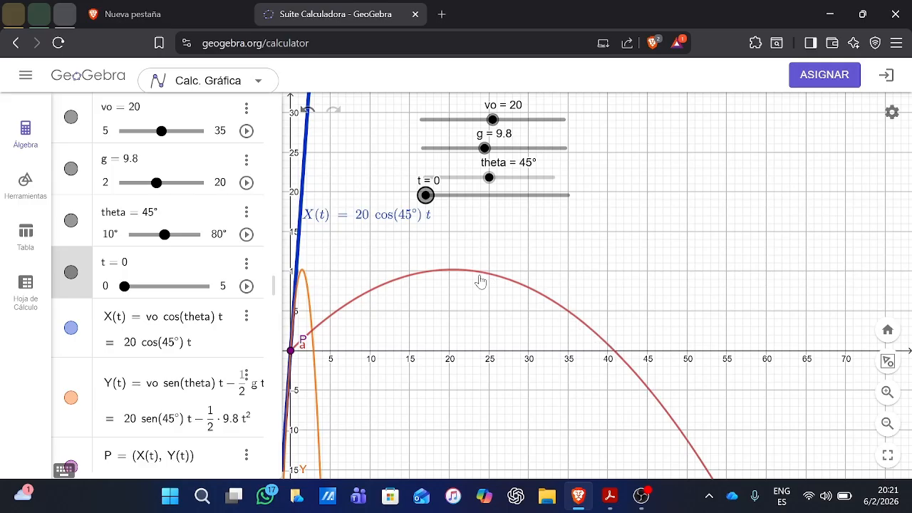
{"action": "scroll", "coordinate": [242, 403], "scroll_direction": "down", "scroll_amount": 2}
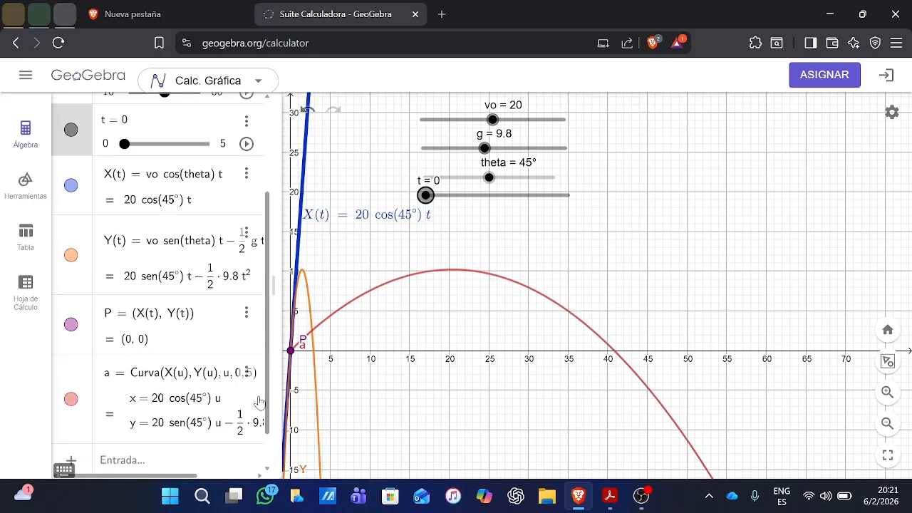
{"action": "left_click", "coordinate": [262, 427]}
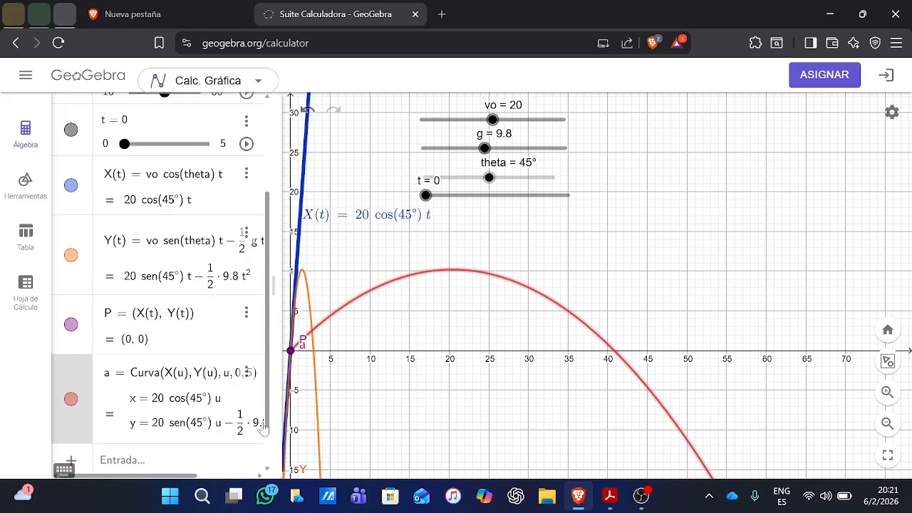
{"action": "left_click_drag", "start_coordinate": [183, 475], "coordinate": [246, 475]}
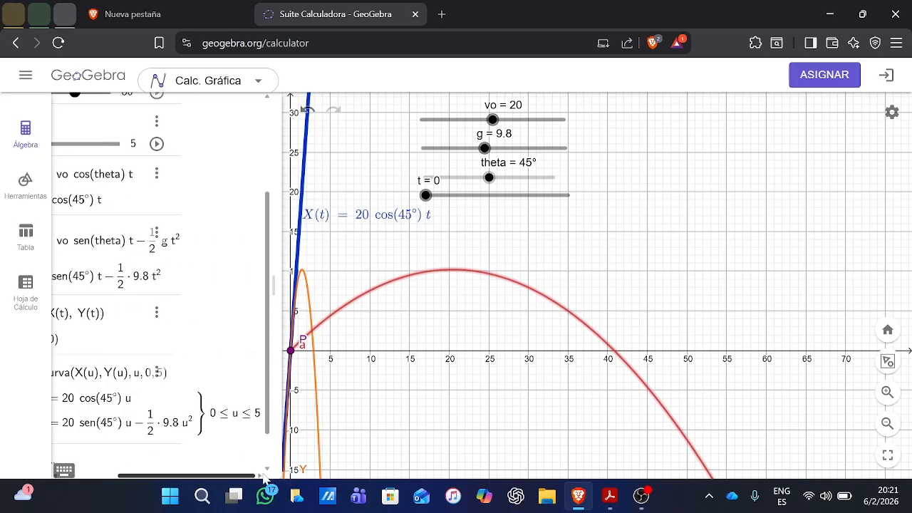
{"action": "right_click", "coordinate": [371, 296]}
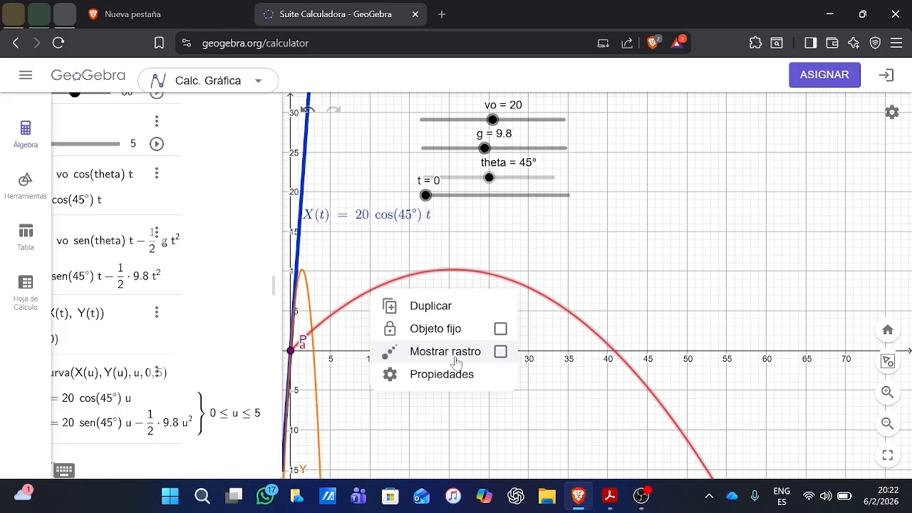
{"action": "left_click", "coordinate": [421, 373]}
{"action": "left_click", "coordinate": [697, 106]}
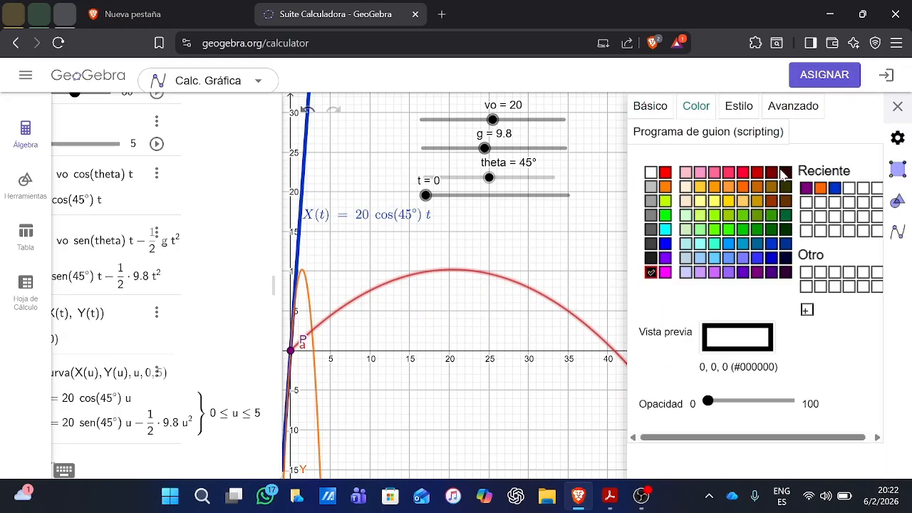
{"action": "left_click", "coordinate": [747, 272]}
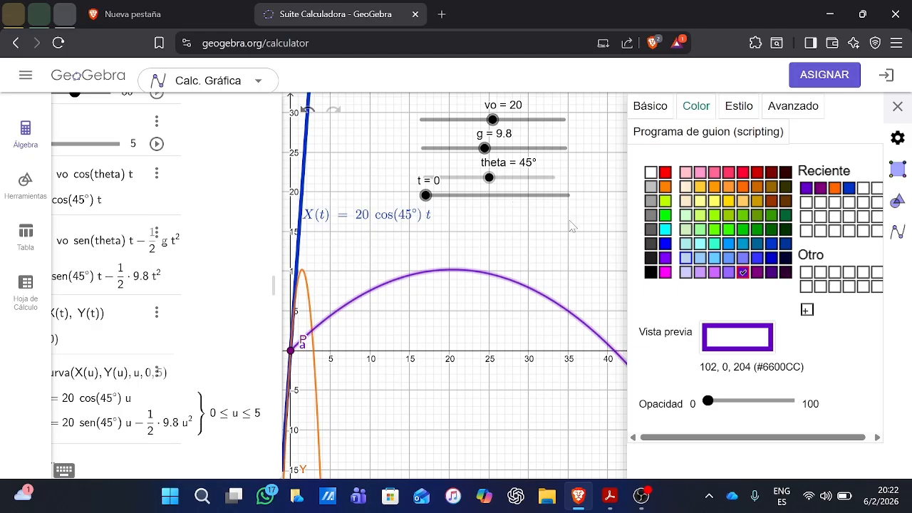
{"action": "left_click", "coordinate": [897, 106]}
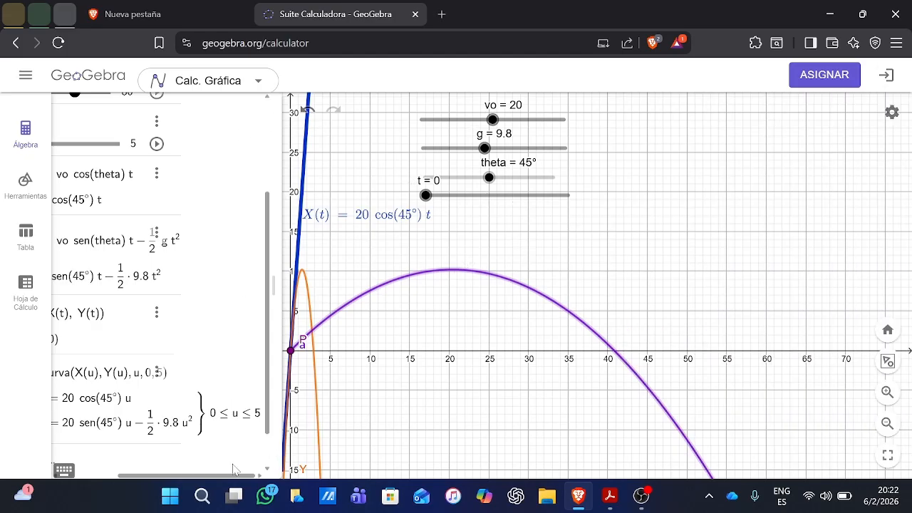
{"action": "left_click_drag", "start_coordinate": [214, 475], "coordinate": [156, 478]}
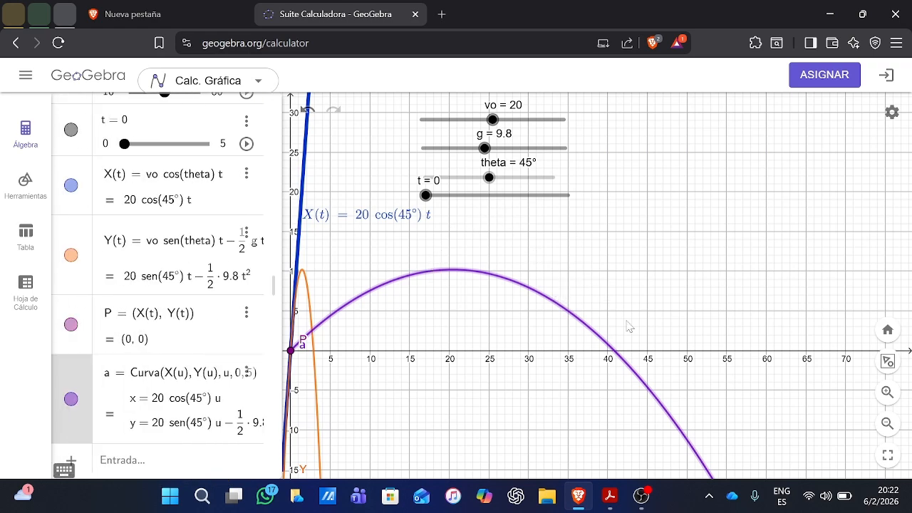
- Place an intersection point where the trajectory curve lands on the x-axis, and bring up its coordinates
{"action": "scroll", "coordinate": [628, 326], "scroll_direction": "up", "scroll_amount": 5}
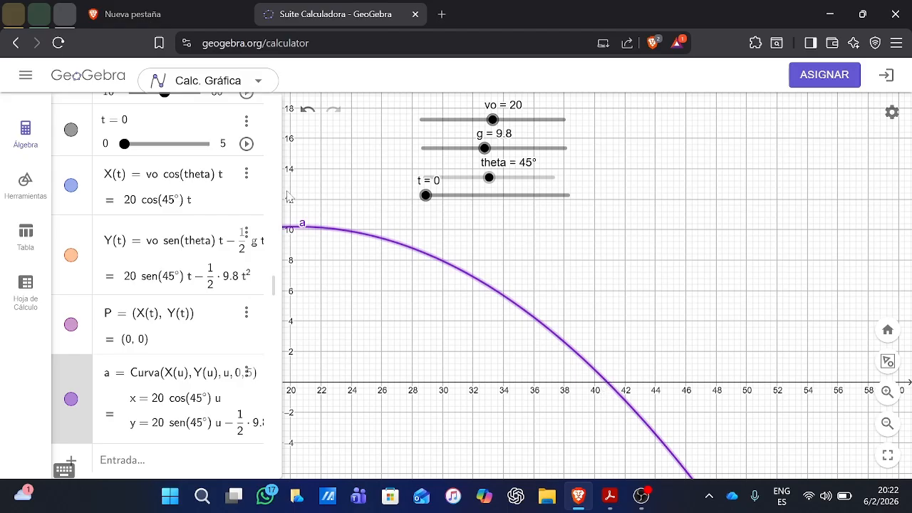
{"action": "left_click", "coordinate": [32, 200]}
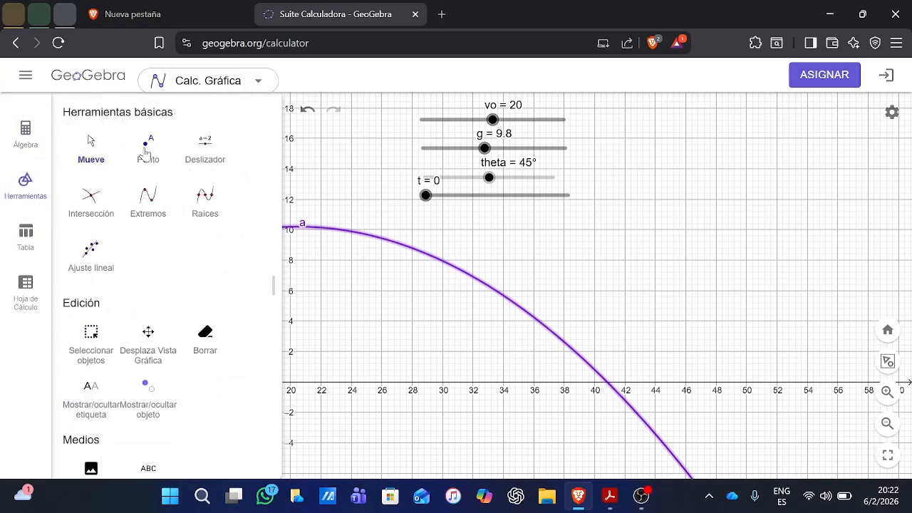
{"action": "left_click", "coordinate": [146, 150]}
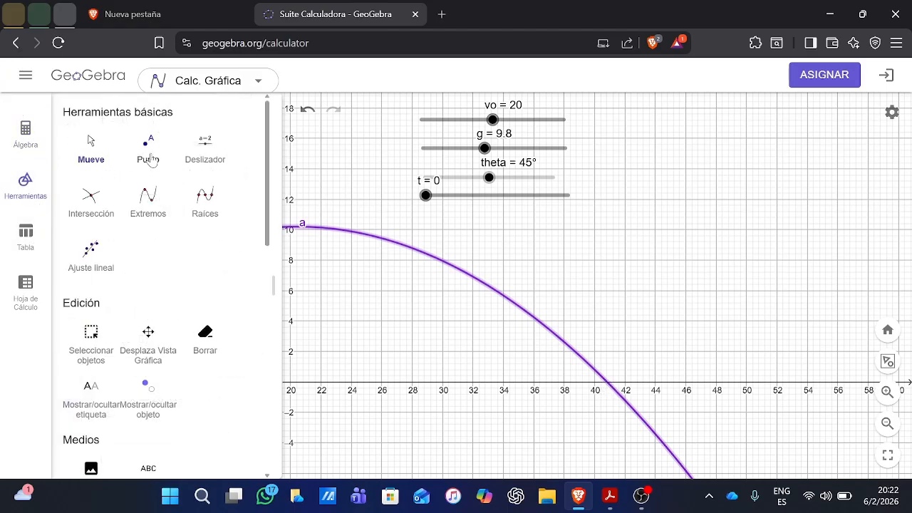
{"action": "left_click", "coordinate": [608, 384]}
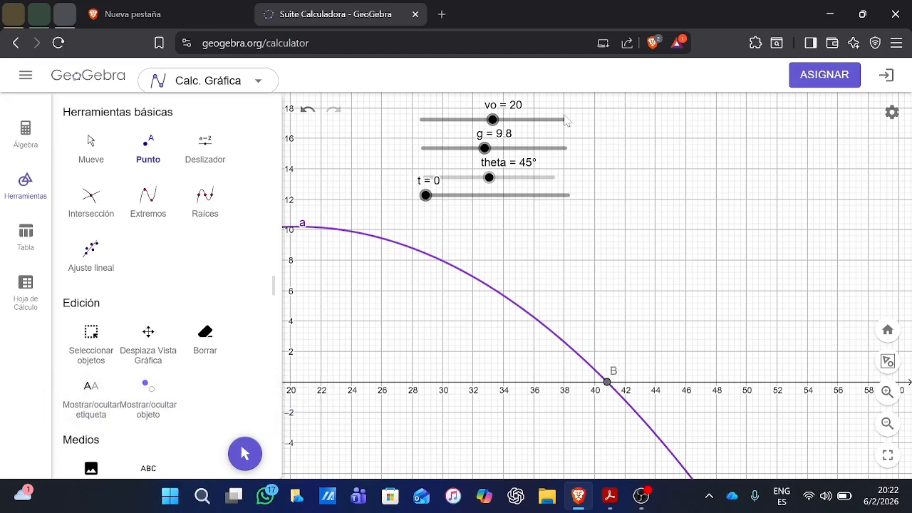
{"action": "left_click", "coordinate": [25, 139]}
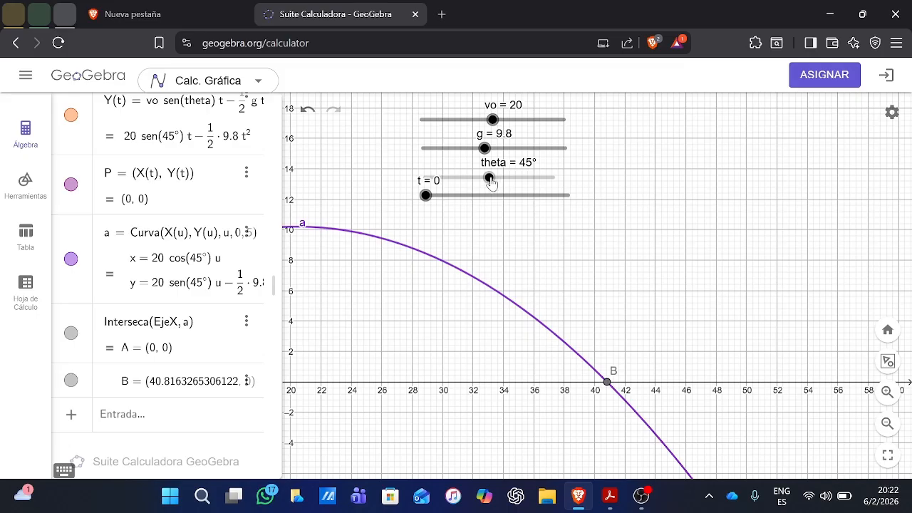
- Set theta to 51.2° to test intersection point B, and delete the curve's intersection with the x-axis
{"action": "mouse_move", "coordinate": [491, 182]}
{"action": "left_mouse_down"}
{"action": "mouse_move", "coordinate": [477, 177]}
{"action": "mouse_move", "coordinate": [501, 178]}
{"action": "left_mouse_up"}
{"action": "left_click", "coordinate": [593, 384]}
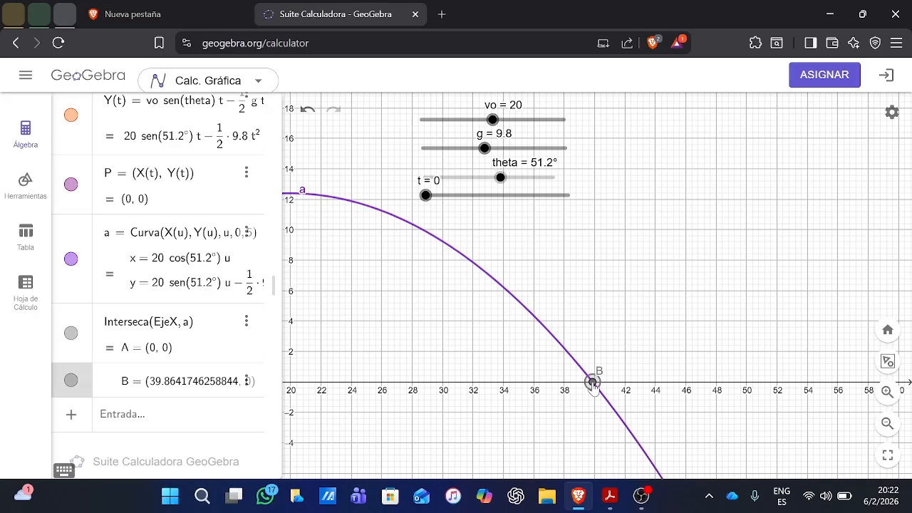
{"action": "left_click", "coordinate": [247, 382]}
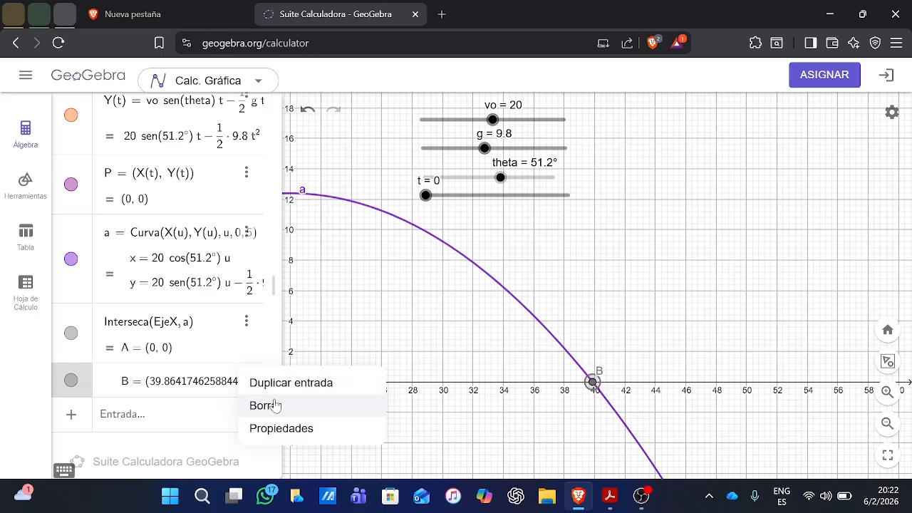
{"action": "left_click", "coordinate": [273, 407]}
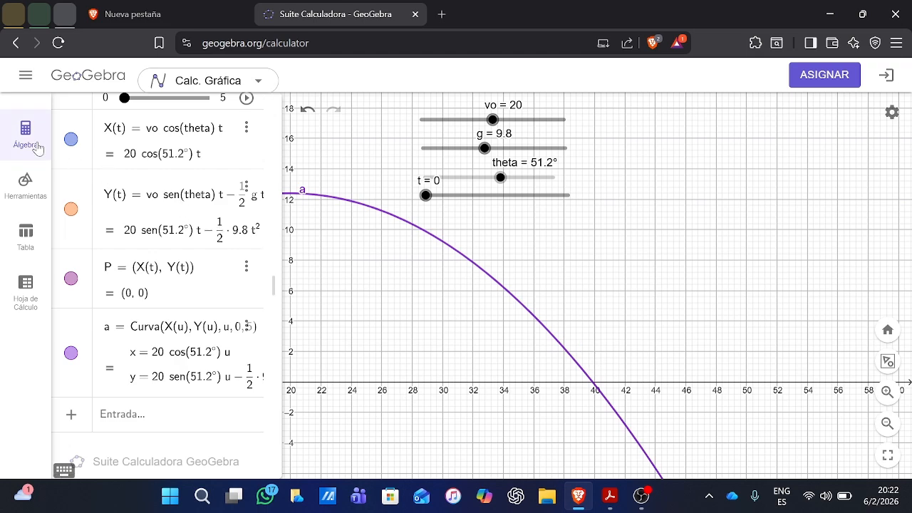
- Place a point on the x-axis at about x = 40.26, near the trajectory's landing spot, and bring up its coordinates
{"action": "left_click", "coordinate": [25, 187]}
{"action": "left_click", "coordinate": [148, 146]}
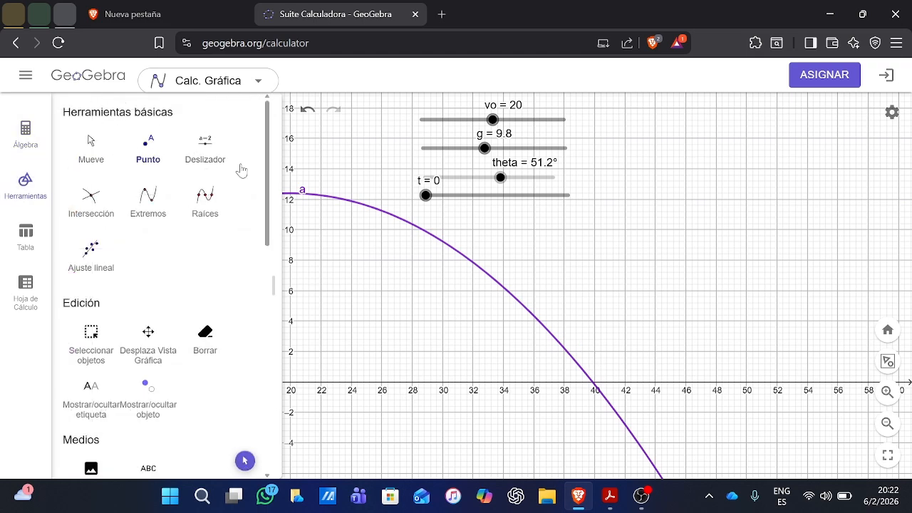
{"action": "left_click", "coordinate": [599, 384]}
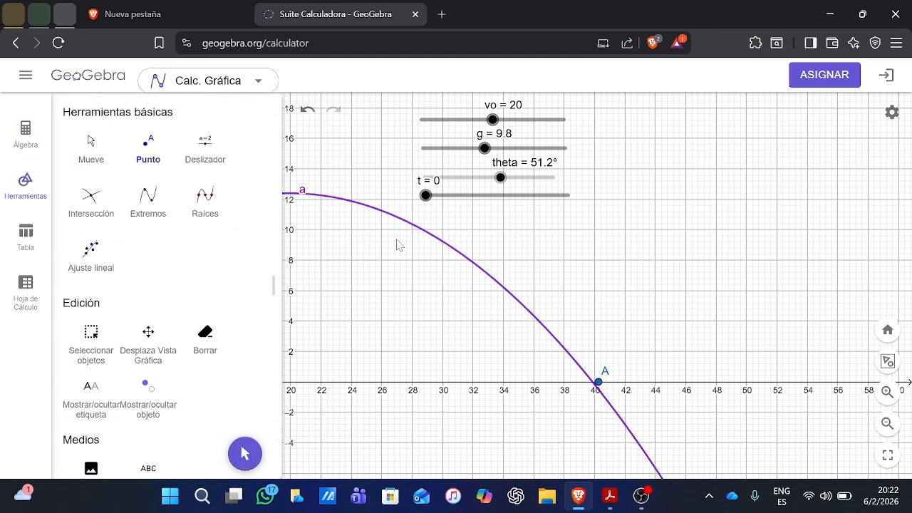
{"action": "left_click", "coordinate": [26, 130]}
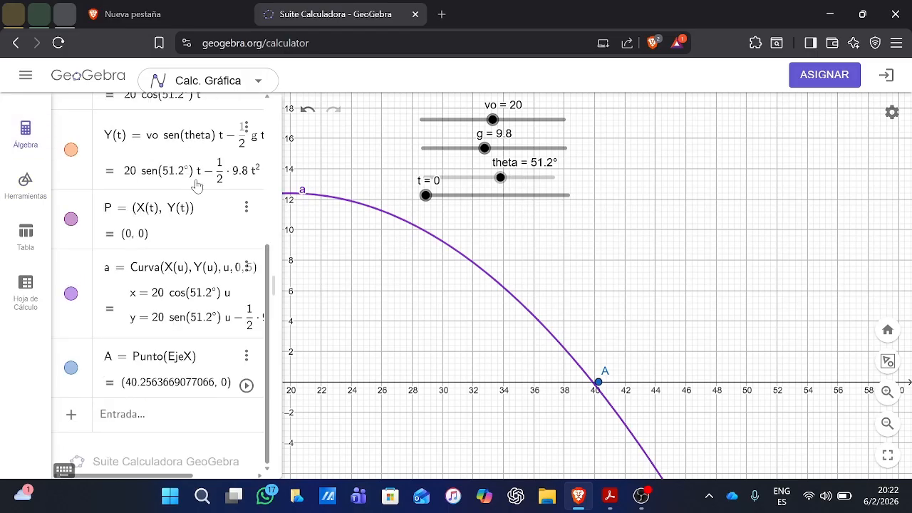
- Try theta at 31.8° to compare the landing spot with point A, and set theta back to 45°
{"action": "left_click_drag", "start_coordinate": [500, 178], "coordinate": [464, 178]}
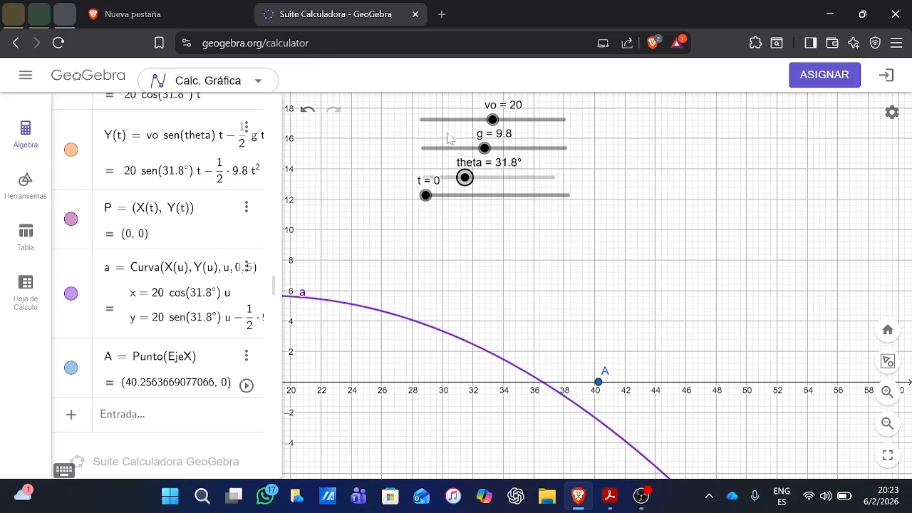
{"action": "left_click_drag", "start_coordinate": [467, 179], "coordinate": [489, 182]}
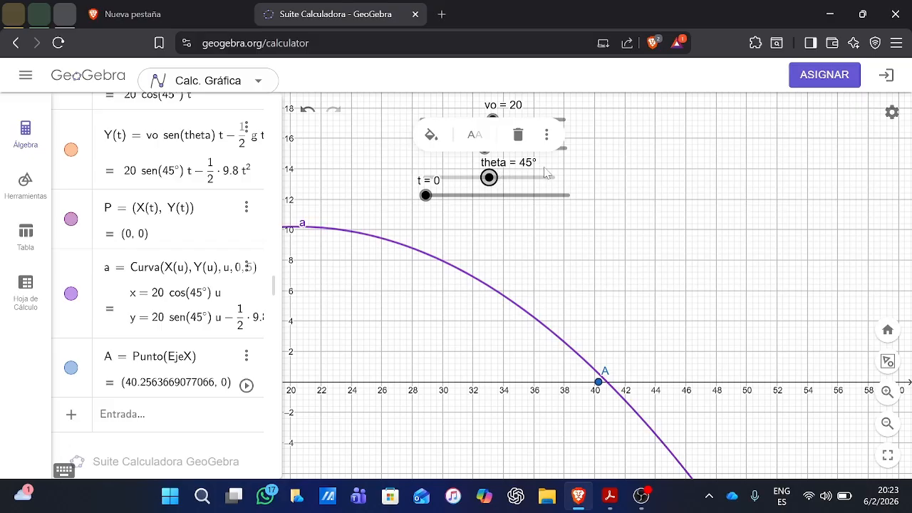
- Examine closely where the trajectory crosses the x-axis near point A, and test the theta slider, leaving it at 45°
{"action": "scroll", "coordinate": [667, 261], "scroll_direction": "up", "scroll_amount": 1}
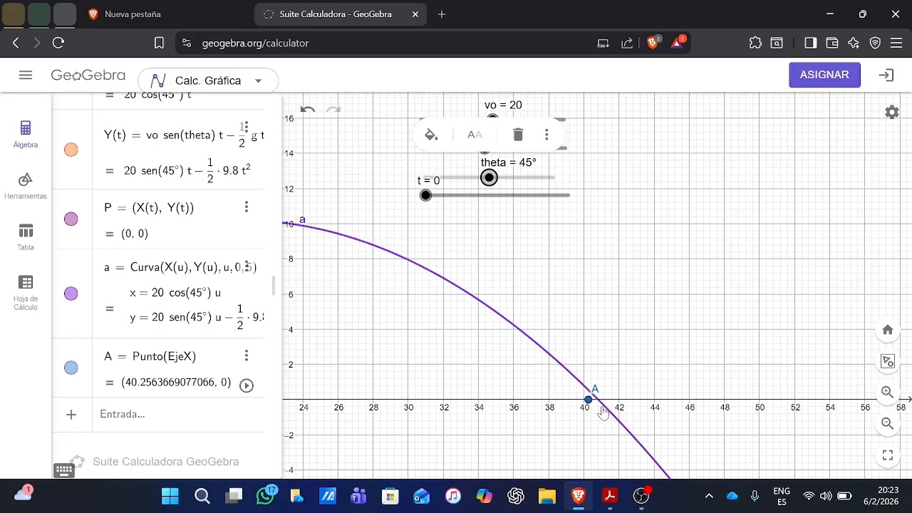
{"action": "right_click", "coordinate": [587, 402]}
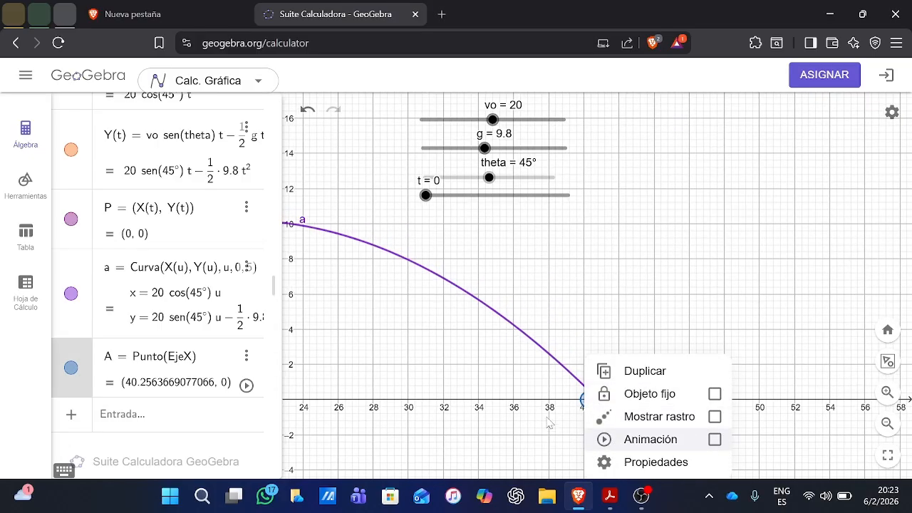
{"action": "left_click", "coordinate": [574, 409]}
{"action": "scroll", "coordinate": [600, 407], "scroll_direction": "up", "scroll_amount": 3}
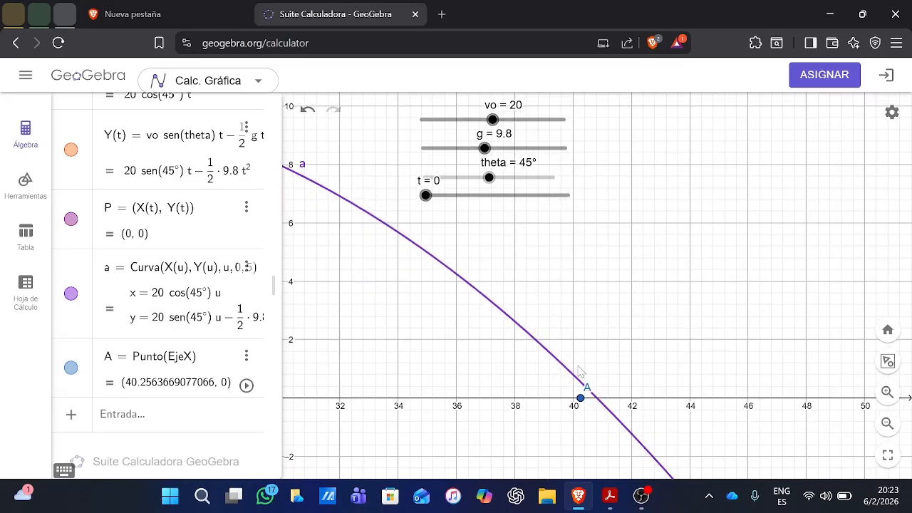
{"action": "scroll", "coordinate": [604, 399], "scroll_direction": "up", "scroll_amount": 5}
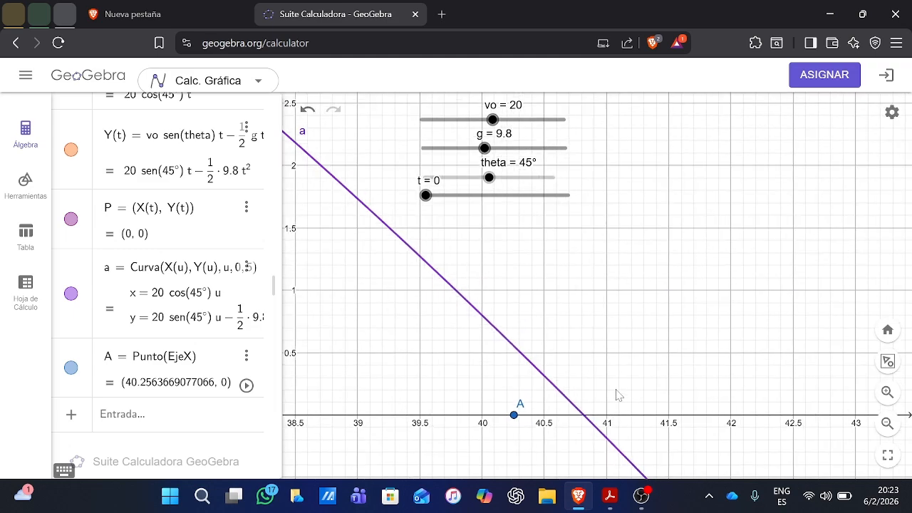
{"action": "scroll", "coordinate": [617, 395], "scroll_direction": "up", "scroll_amount": 6}
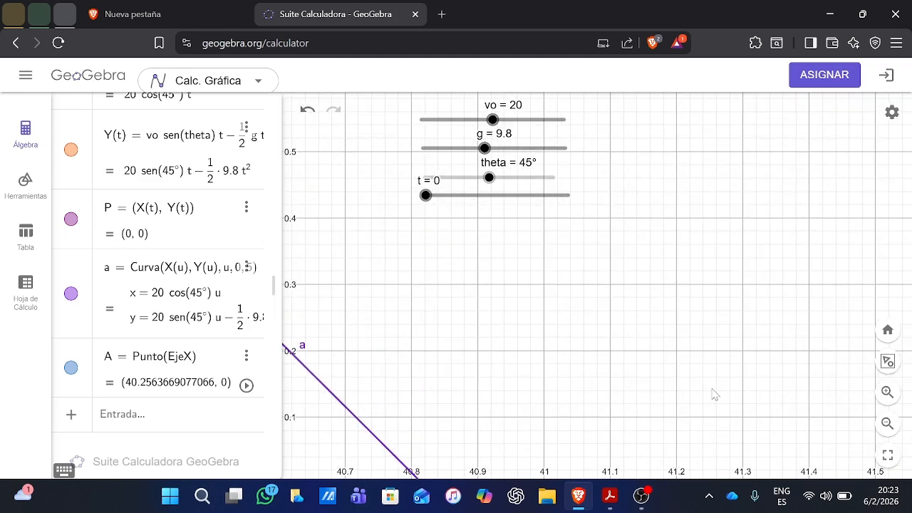
{"action": "scroll", "coordinate": [626, 413], "scroll_direction": "down", "scroll_amount": 2}
{"action": "left_click_drag", "start_coordinate": [543, 392], "coordinate": [619, 206]}
{"action": "scroll", "coordinate": [608, 262], "scroll_direction": "up", "scroll_amount": 2}
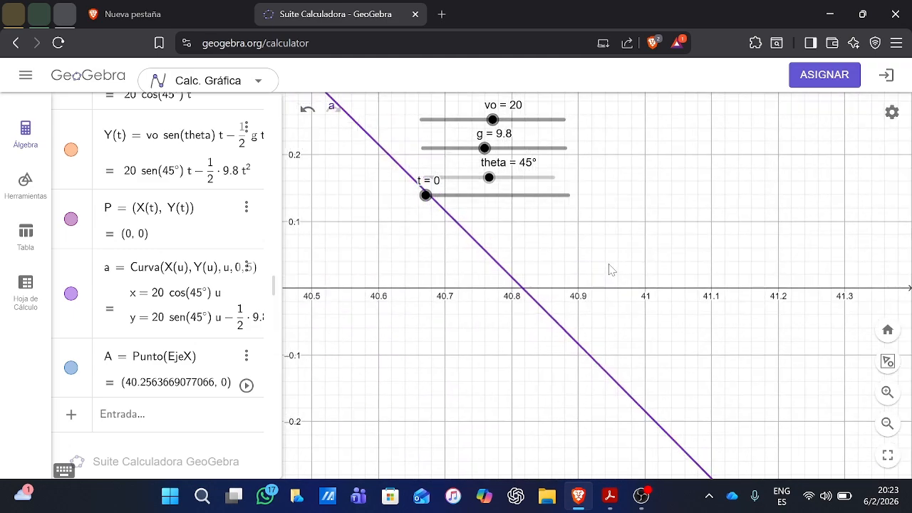
{"action": "scroll", "coordinate": [610, 269], "scroll_direction": "up", "scroll_amount": 3}
{"action": "mouse_move", "coordinate": [489, 177]}
{"action": "left_mouse_down"}
{"action": "mouse_move", "coordinate": [479, 177]}
{"action": "mouse_move", "coordinate": [489, 178]}
{"action": "left_mouse_up"}
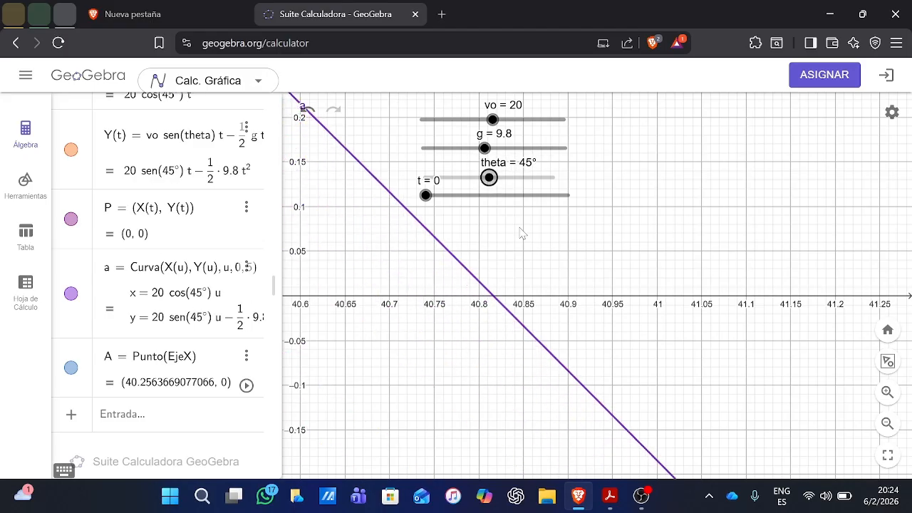
- Inspect the whole trajectory with point P and point A while testing the vo and t sliders, leaving vo at 20 and t at 0
{"action": "scroll", "coordinate": [522, 233], "scroll_direction": "down", "scroll_amount": 10}
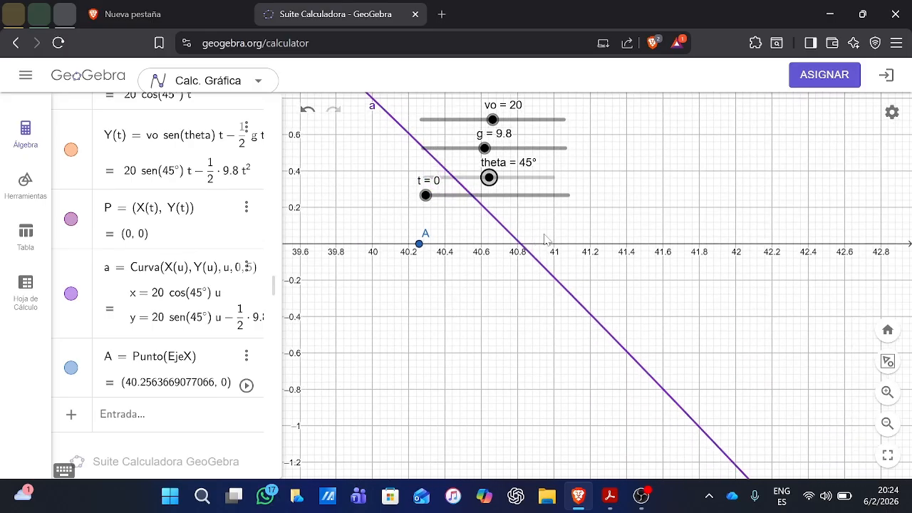
{"action": "scroll", "coordinate": [545, 239], "scroll_direction": "down", "scroll_amount": 2}
{"action": "left_click_drag", "start_coordinate": [405, 219], "coordinate": [786, 380]}
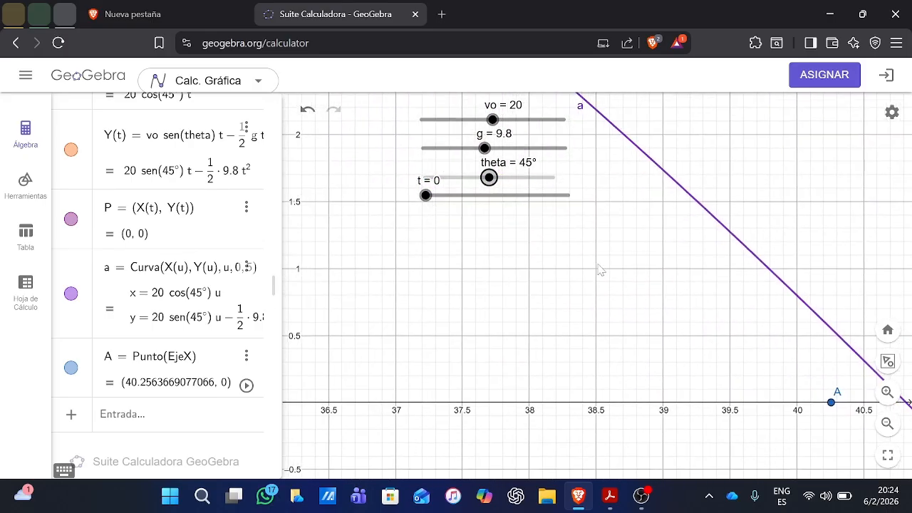
{"action": "scroll", "coordinate": [598, 269], "scroll_direction": "down", "scroll_amount": 8}
{"action": "scroll", "coordinate": [598, 270], "scroll_direction": "down", "scroll_amount": 5}
{"action": "left_click_drag", "start_coordinate": [384, 254], "coordinate": [881, 404]}
{"action": "scroll", "coordinate": [466, 259], "scroll_direction": "down", "scroll_amount": 6}
{"action": "scroll", "coordinate": [467, 252], "scroll_direction": "down", "scroll_amount": 8}
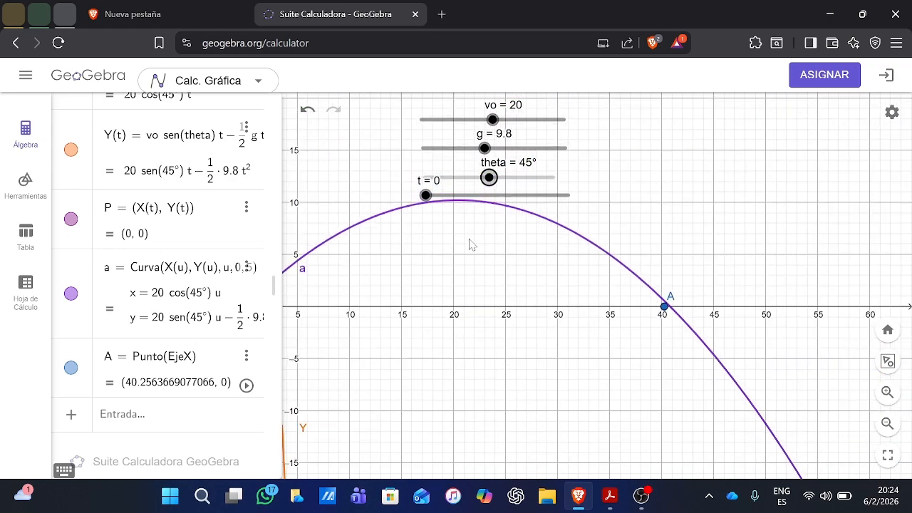
{"action": "left_click_drag", "start_coordinate": [372, 244], "coordinate": [516, 251]}
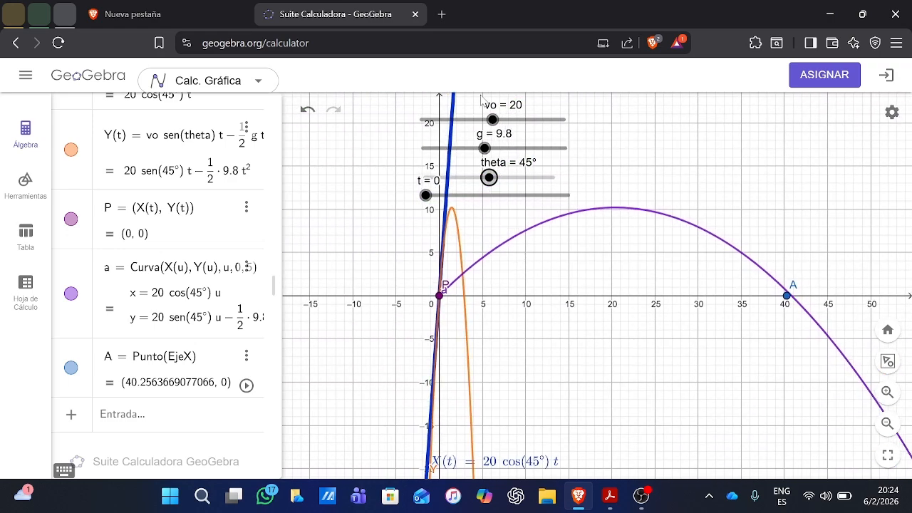
{"action": "mouse_move", "coordinate": [497, 124]}
{"action": "left_mouse_down"}
{"action": "mouse_move", "coordinate": [482, 121]}
{"action": "mouse_move", "coordinate": [521, 124]}
{"action": "mouse_move", "coordinate": [478, 124]}
{"action": "mouse_move", "coordinate": [493, 123]}
{"action": "left_mouse_up"}
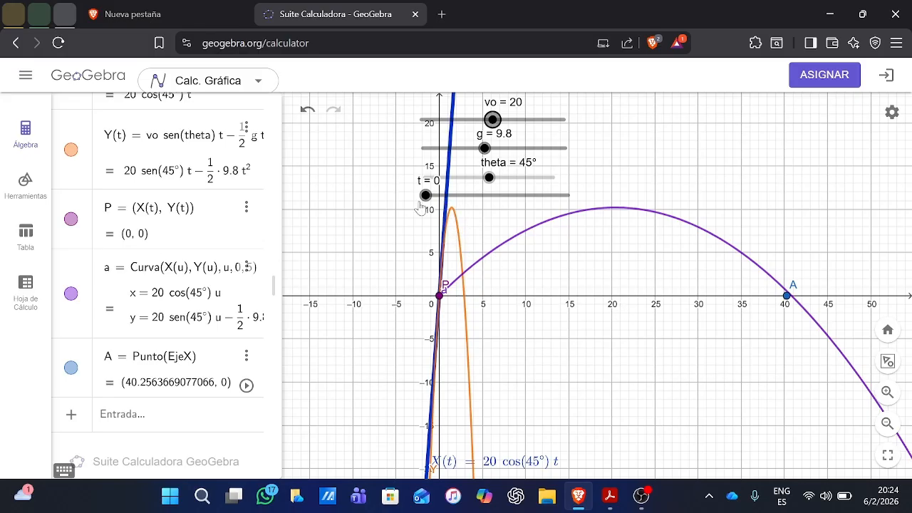
{"action": "mouse_move", "coordinate": [426, 197]}
{"action": "left_mouse_down"}
{"action": "mouse_move", "coordinate": [548, 197]}
{"action": "mouse_move", "coordinate": [424, 197]}
{"action": "mouse_move", "coordinate": [539, 195]}
{"action": "mouse_move", "coordinate": [439, 196]}
{"action": "mouse_move", "coordinate": [412, 206]}
{"action": "left_mouse_up"}
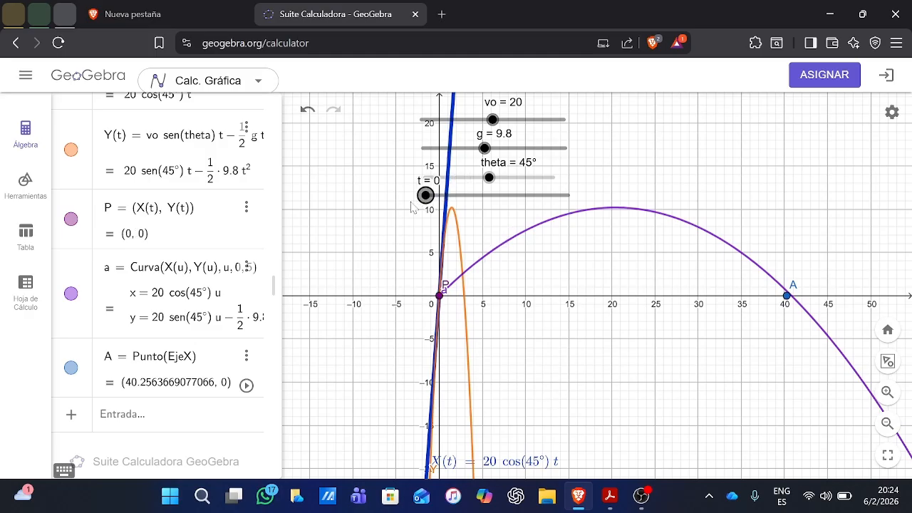
- Examine the trajectory from launch at the origin through its peak to the landing near point A
{"action": "scroll", "coordinate": [550, 289], "scroll_direction": "up", "scroll_amount": 2}
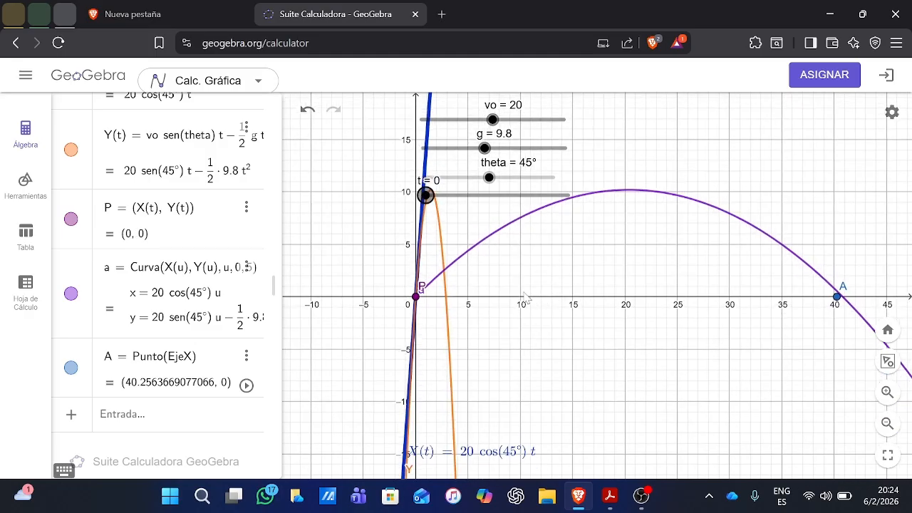
{"action": "scroll", "coordinate": [520, 292], "scroll_direction": "up", "scroll_amount": 2}
{"action": "left_click_drag", "start_coordinate": [560, 254], "coordinate": [453, 361]}
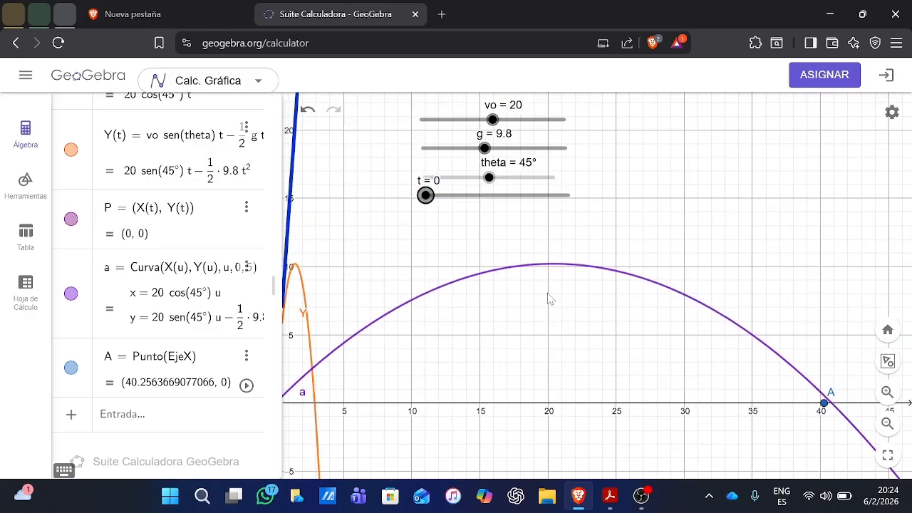
{"action": "left_click_drag", "start_coordinate": [701, 318], "coordinate": [799, 295]}
{"action": "left_click_drag", "start_coordinate": [596, 217], "coordinate": [412, 178]}
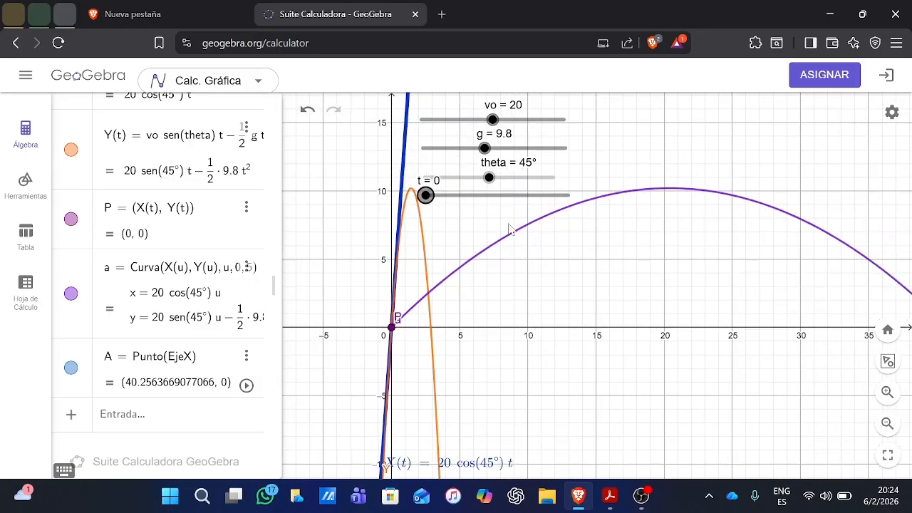
{"action": "left_click_drag", "start_coordinate": [567, 284], "coordinate": [510, 330]}
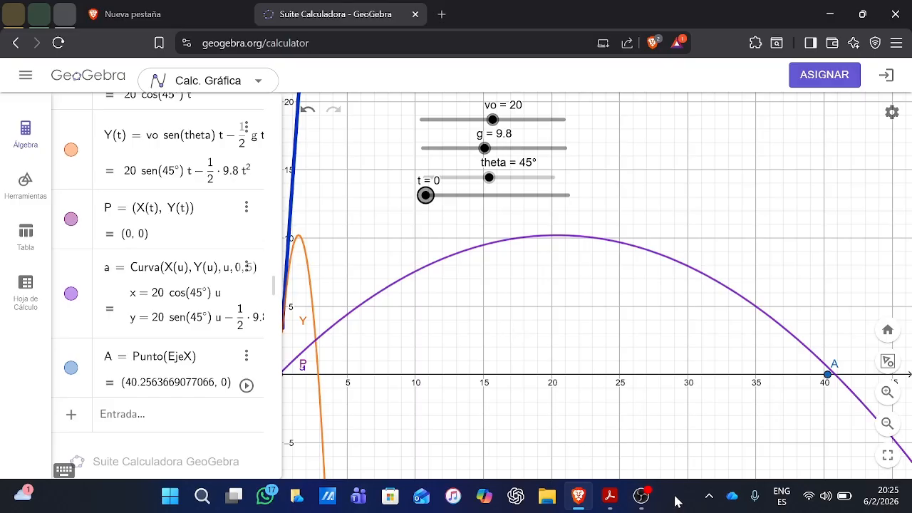
- Switch to the physics textbook PDF in Acrobat and review section 6.8 on projectile motion and the horizontal projection diagram in Figure 6.9
{"action": "left_click", "coordinate": [609, 496]}
{"action": "scroll", "coordinate": [518, 221], "scroll_direction": "up", "scroll_amount": 5}
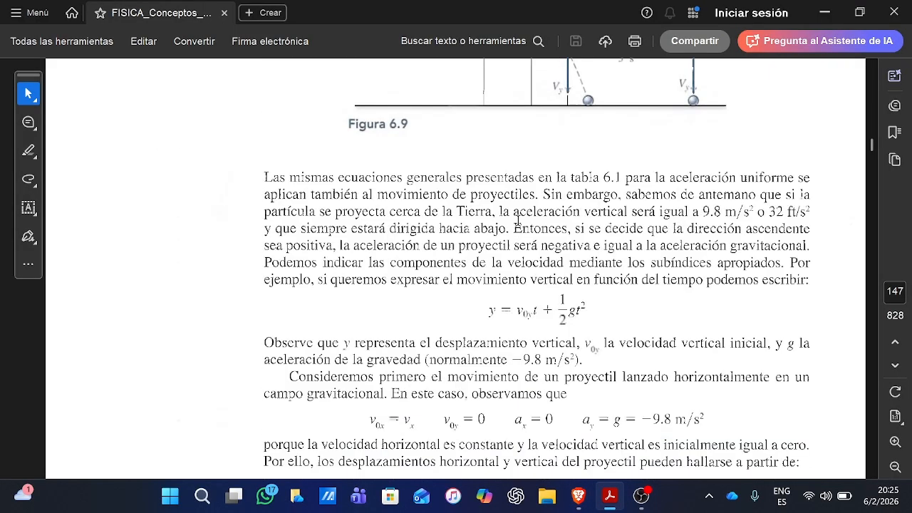
{"action": "scroll", "coordinate": [517, 220], "scroll_direction": "up", "scroll_amount": 10}
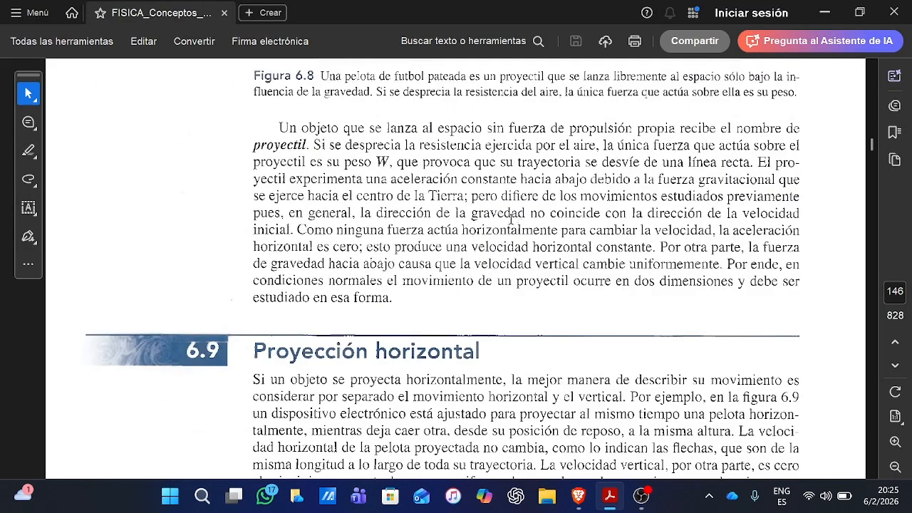
{"action": "scroll", "coordinate": [511, 219], "scroll_direction": "up", "scroll_amount": 5}
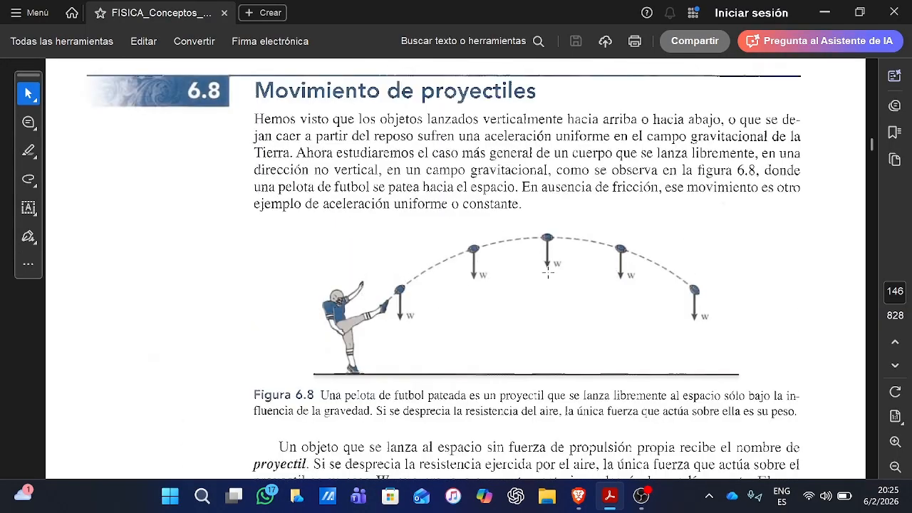
{"action": "scroll", "coordinate": [458, 260], "scroll_direction": "down", "scroll_amount": 10}
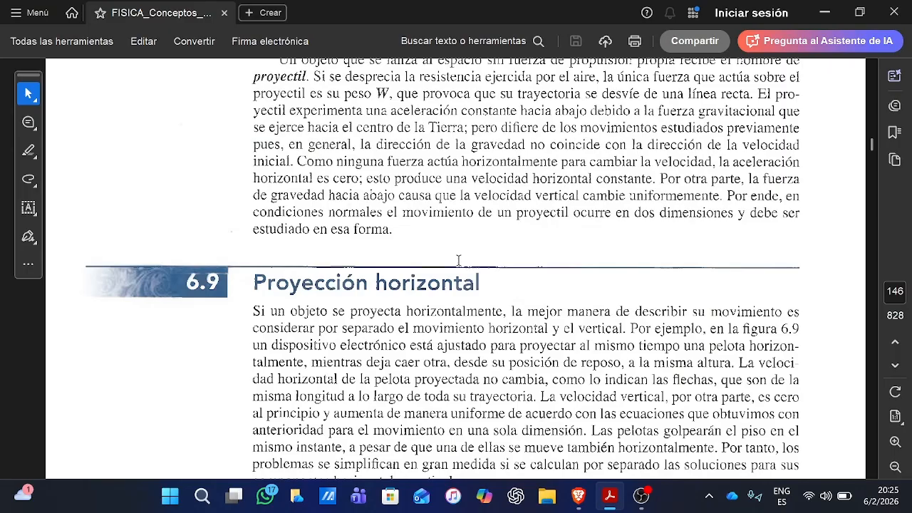
{"action": "scroll", "coordinate": [458, 265], "scroll_direction": "down", "scroll_amount": 2}
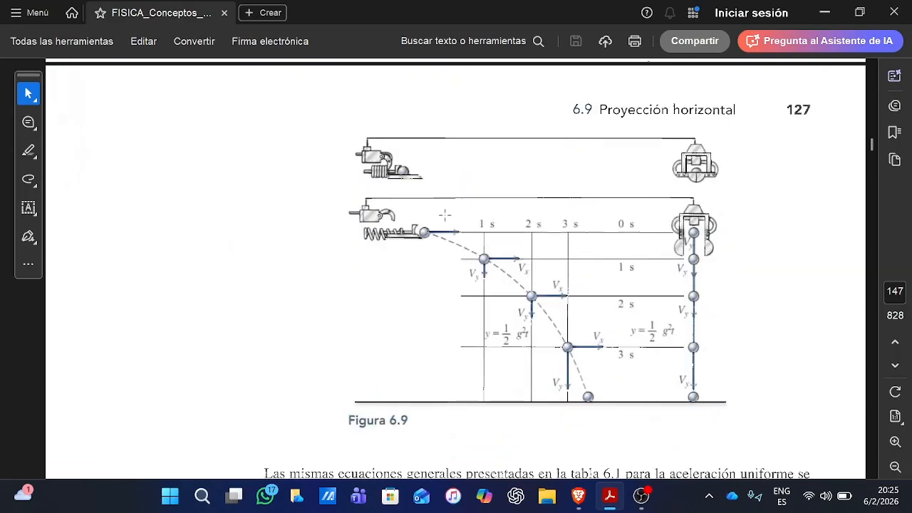
{"action": "scroll", "coordinate": [430, 248], "scroll_direction": "up", "scroll_amount": 3}
{"action": "scroll", "coordinate": [442, 278], "scroll_direction": "down", "scroll_amount": 2}
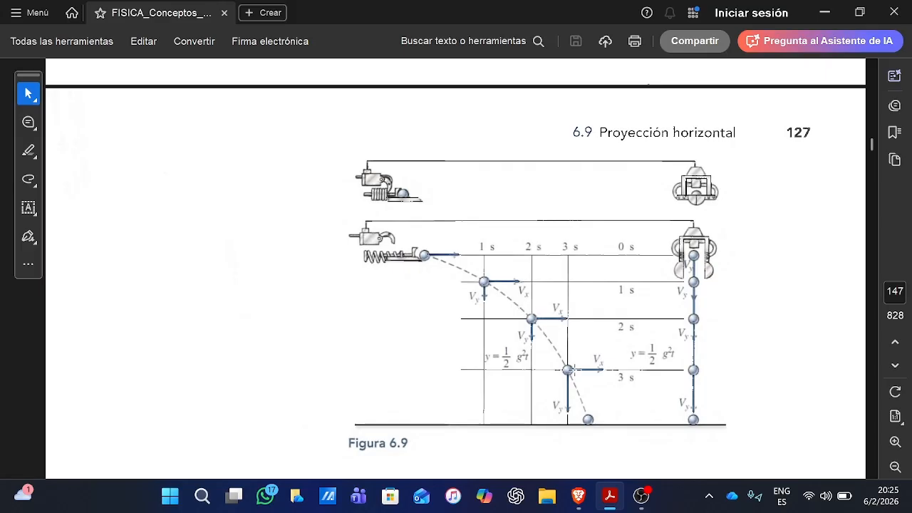
{"action": "scroll", "coordinate": [570, 401], "scroll_direction": "down", "scroll_amount": 3}
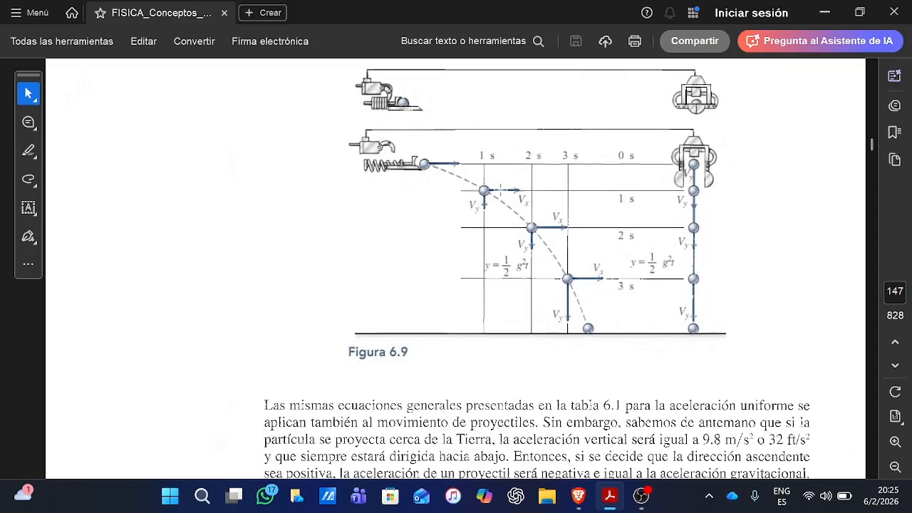
- Return to GeoGebra in the browser and start the animation of the t slider
{"action": "left_click", "coordinate": [593, 505]}
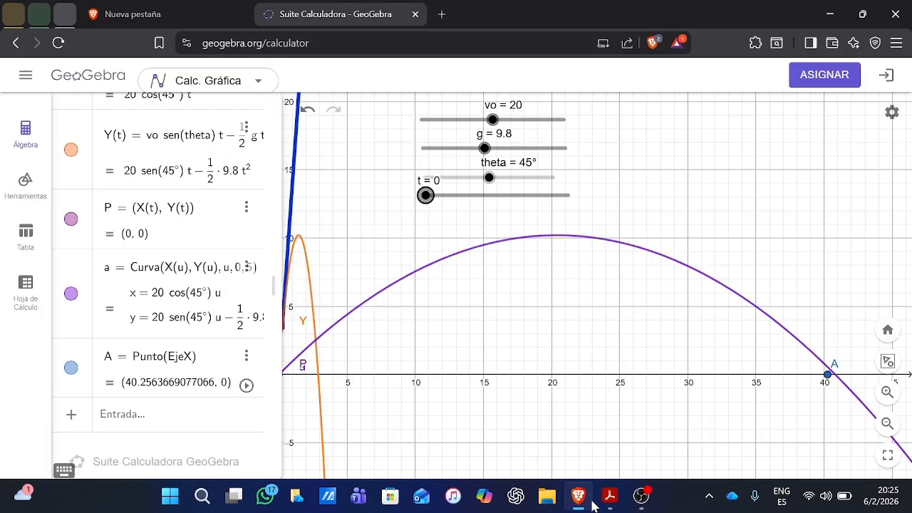
{"action": "scroll", "coordinate": [135, 207], "scroll_direction": "up", "scroll_amount": 2}
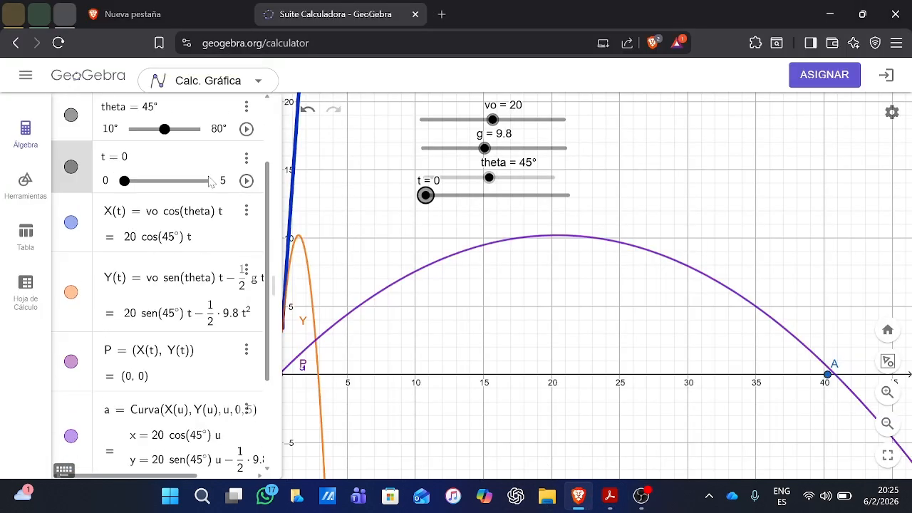
{"action": "left_click", "coordinate": [246, 181]}
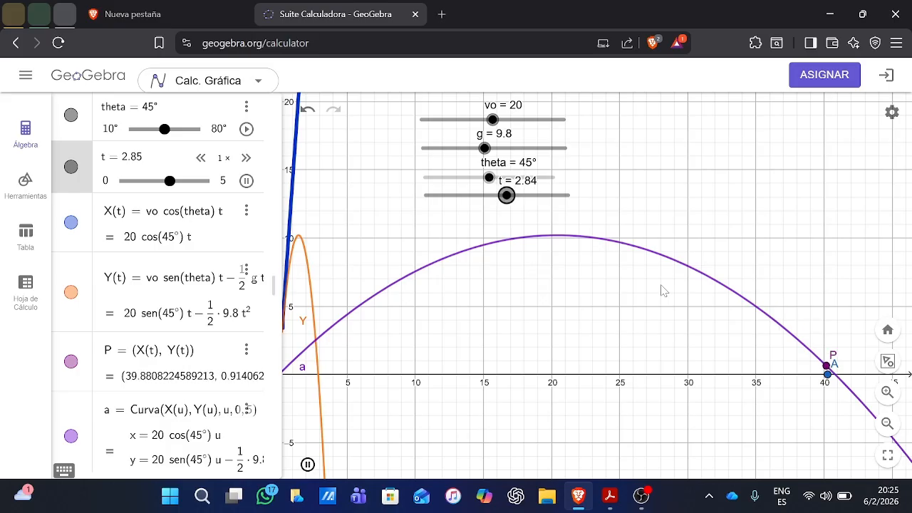
- Compare the running animation with the textbook PDF, and enlarge Figure 6.9 to examine its velocity components
{"action": "left_click", "coordinate": [609, 494]}
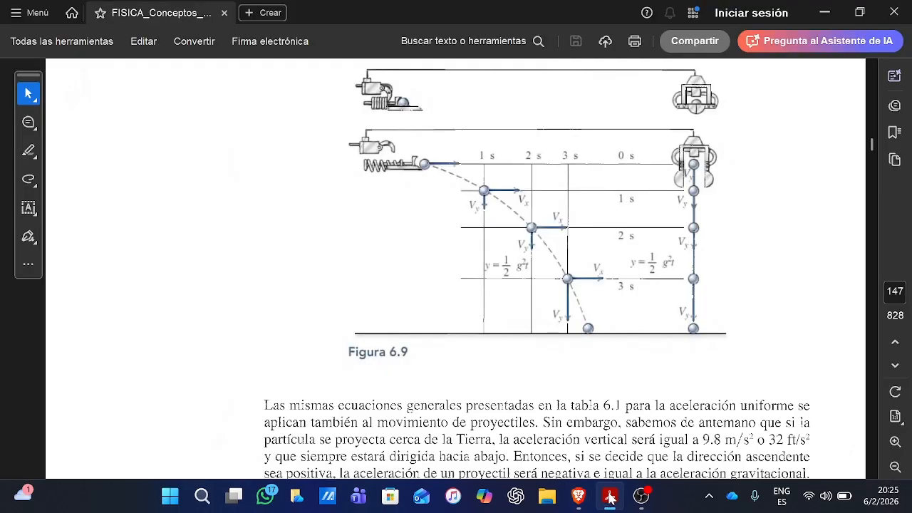
{"action": "left_click", "coordinate": [609, 496]}
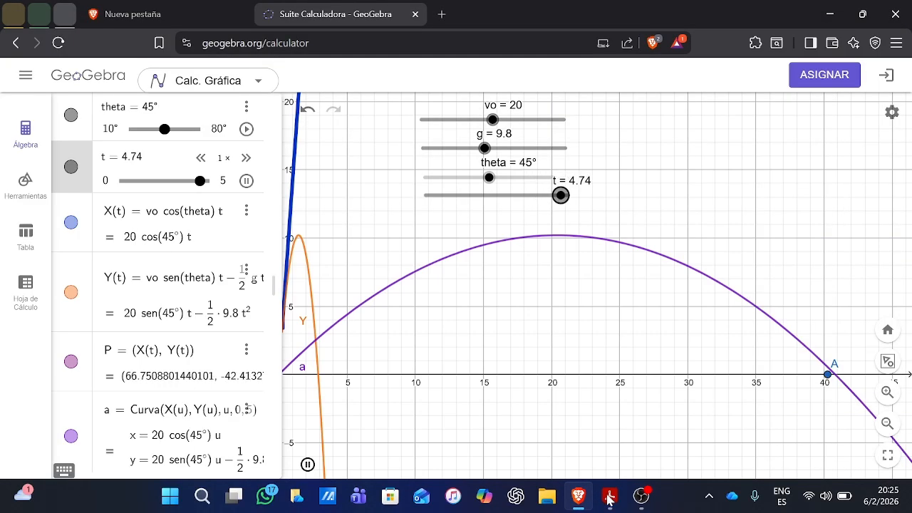
{"action": "left_click", "coordinate": [609, 496]}
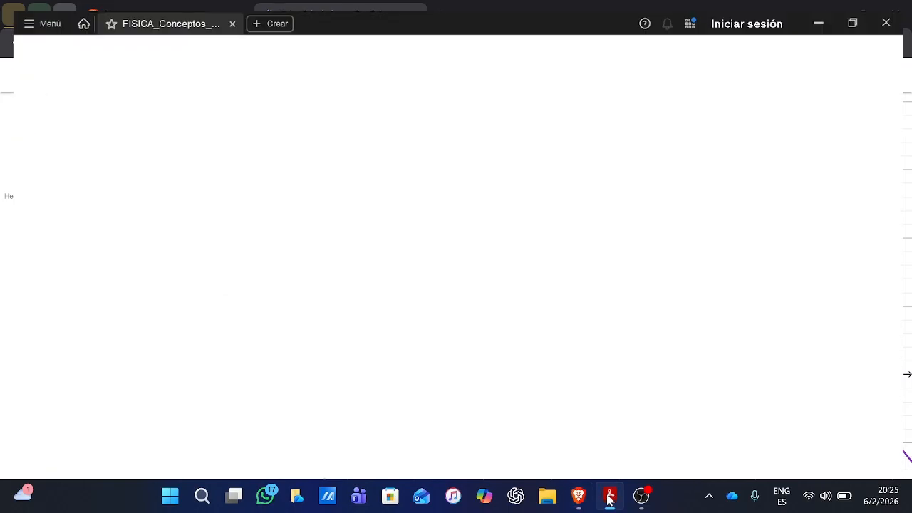
{"action": "left_click", "coordinate": [609, 496]}
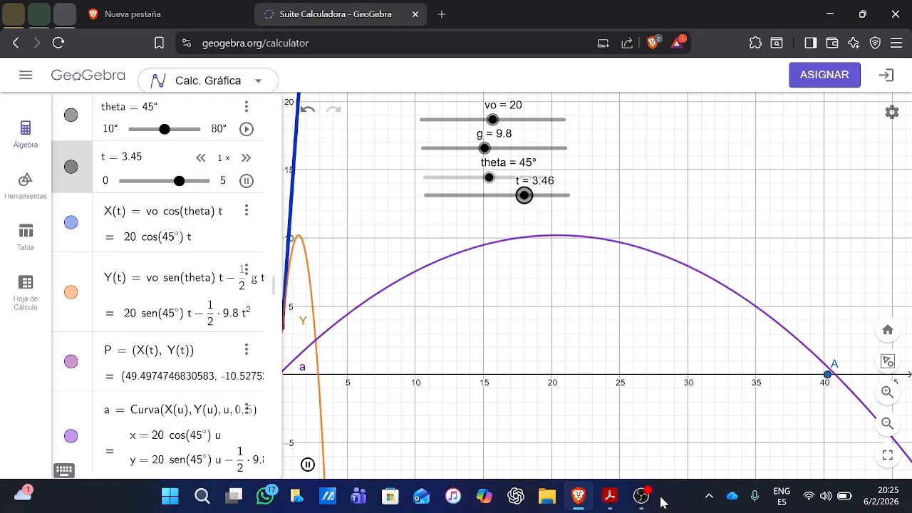
{"action": "left_click", "coordinate": [609, 496]}
{"action": "scroll", "coordinate": [477, 199], "scroll_direction": "up", "scroll_amount": 4}
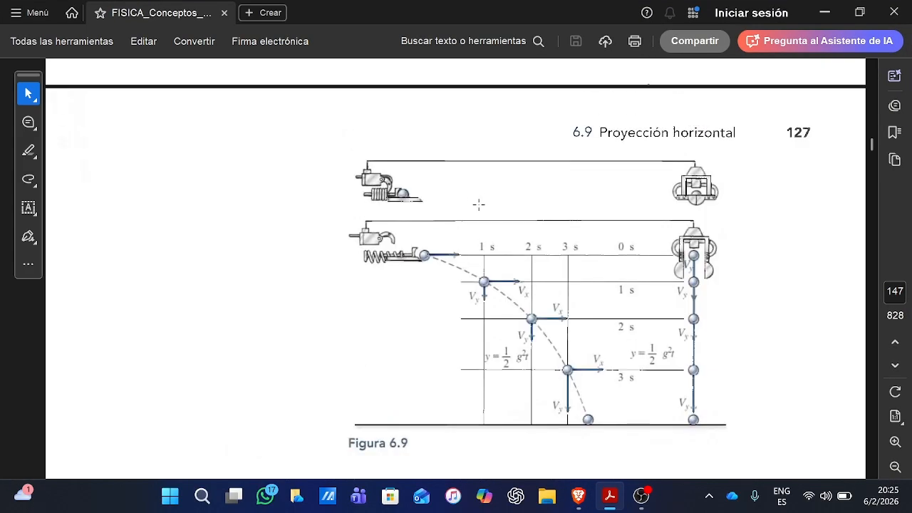
{"action": "scroll", "coordinate": [481, 210], "scroll_direction": "down", "scroll_amount": 3}
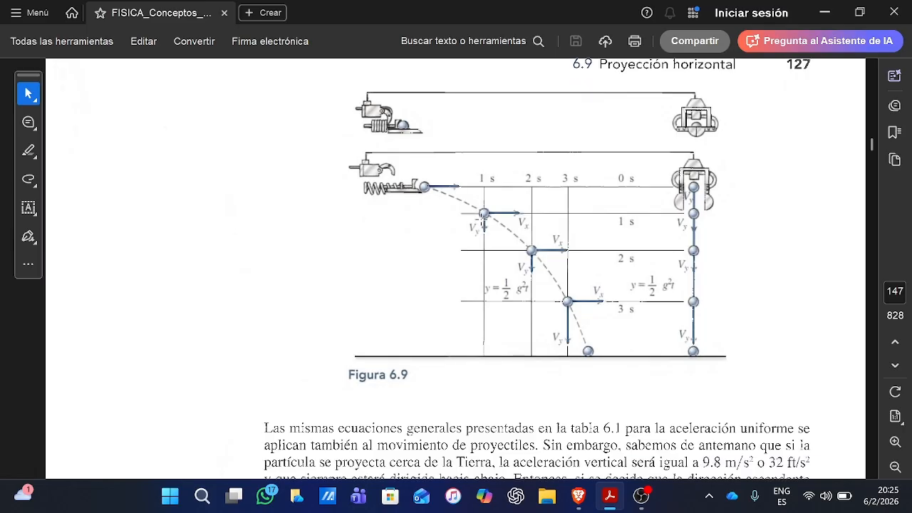
{"action": "left_click", "coordinate": [895, 442]}
{"action": "scroll", "coordinate": [527, 228], "scroll_direction": "up", "scroll_amount": 10}
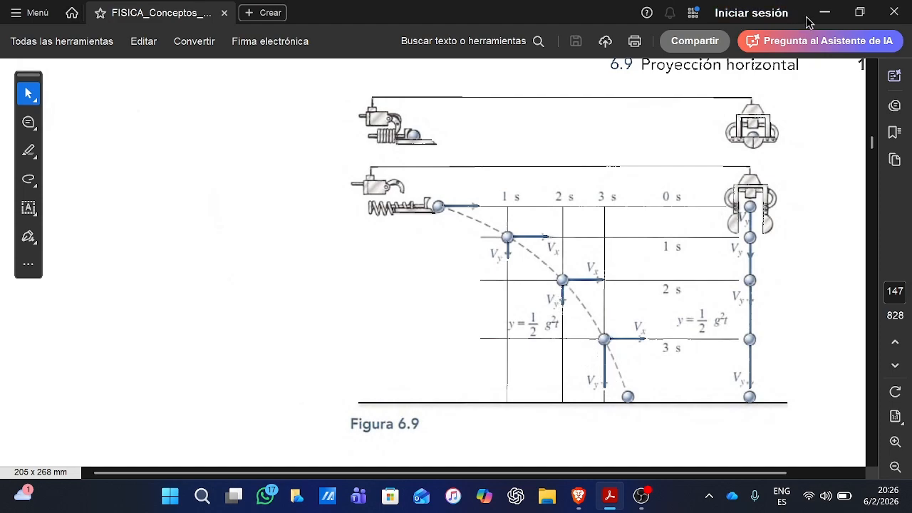
- Return to GeoGebra and watch point P move along the trajectory with point A in view
{"action": "left_click", "coordinate": [591, 506]}
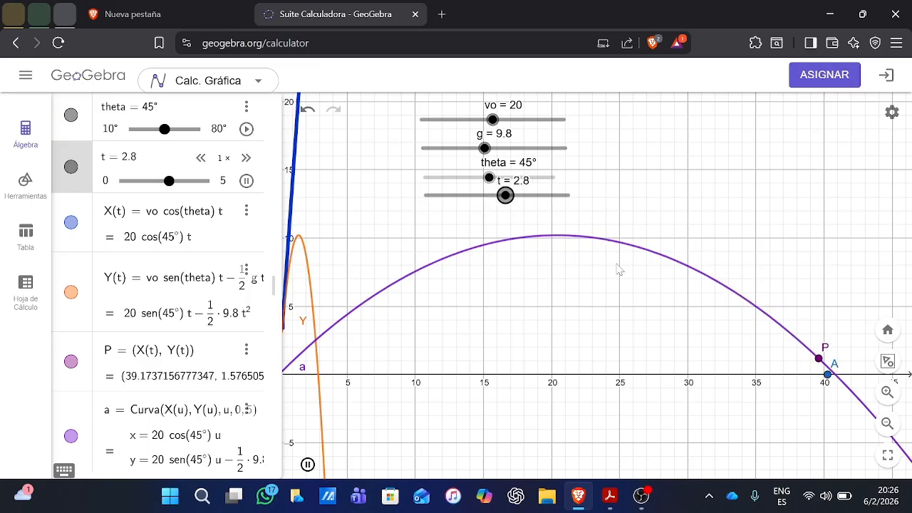
{"action": "scroll", "coordinate": [619, 270], "scroll_direction": "up", "scroll_amount": 1}
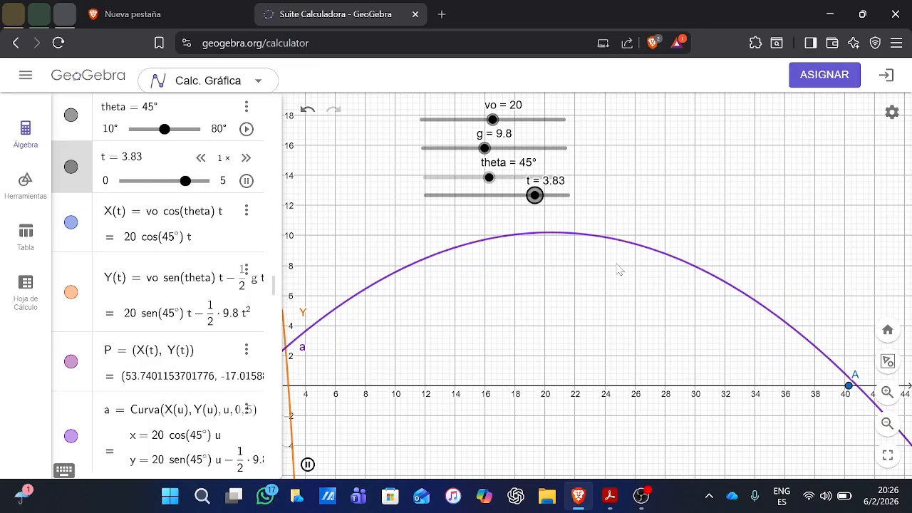
{"action": "scroll", "coordinate": [618, 269], "scroll_direction": "down", "scroll_amount": 1}
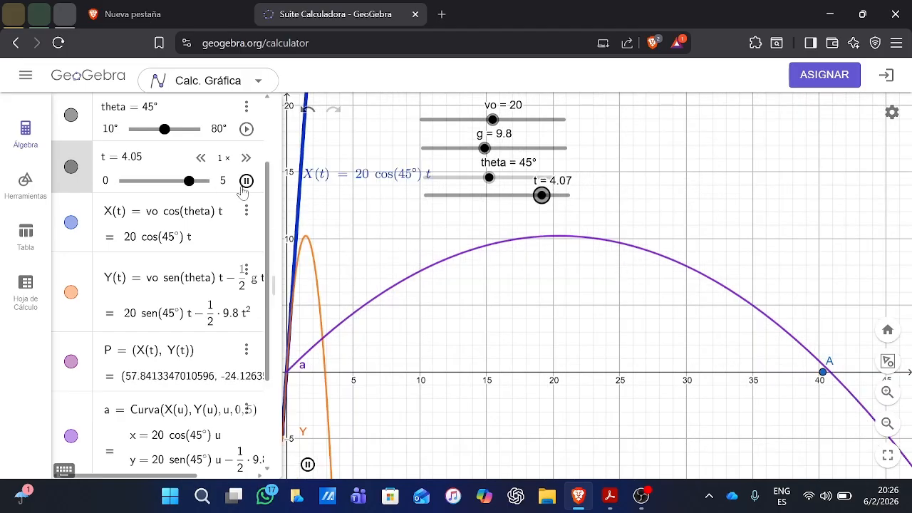
- Go back to the textbook PDF and select the vertical acceleration a_y = g = −9.8 m/s² and the gravity note "normalmente −9.8 m/s²"
{"action": "left_click", "coordinate": [610, 496]}
{"action": "scroll", "coordinate": [552, 218], "scroll_direction": "down", "scroll_amount": 10}
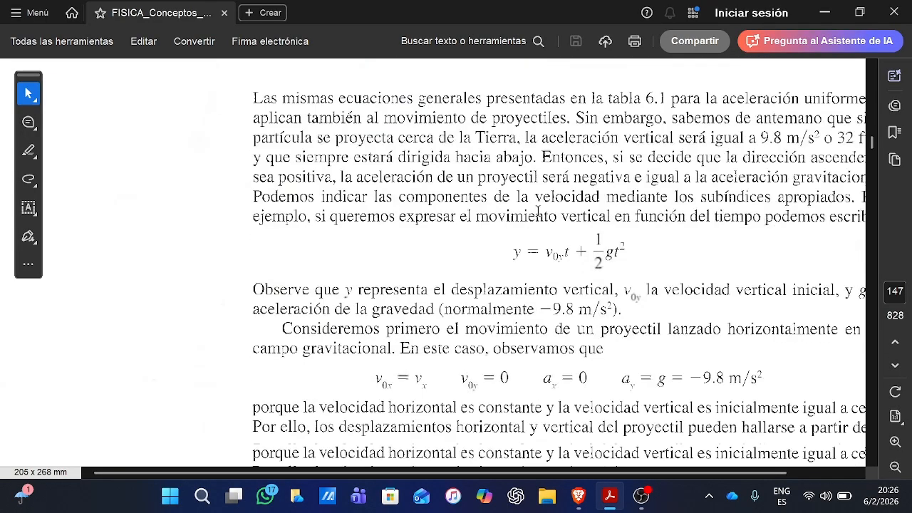
{"action": "scroll", "coordinate": [539, 220], "scroll_direction": "up", "scroll_amount": 1}
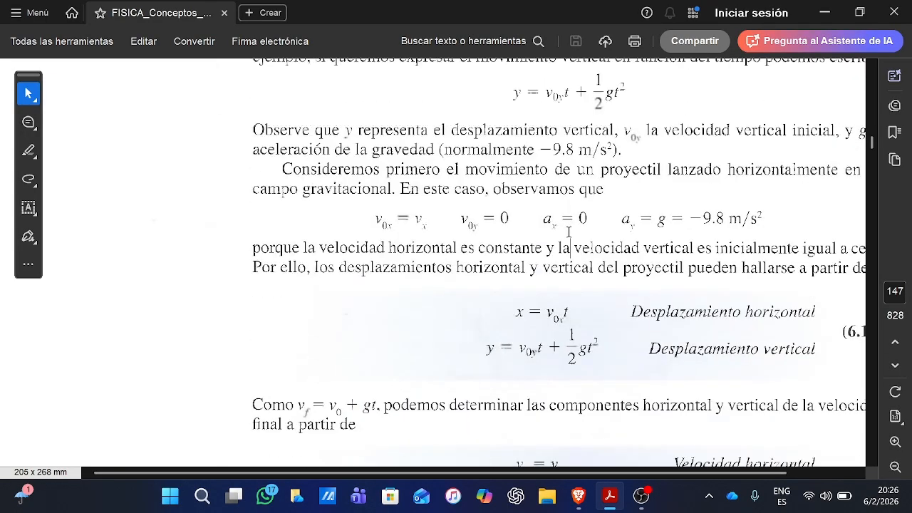
{"action": "left_click_drag", "start_coordinate": [622, 219], "coordinate": [768, 222]}
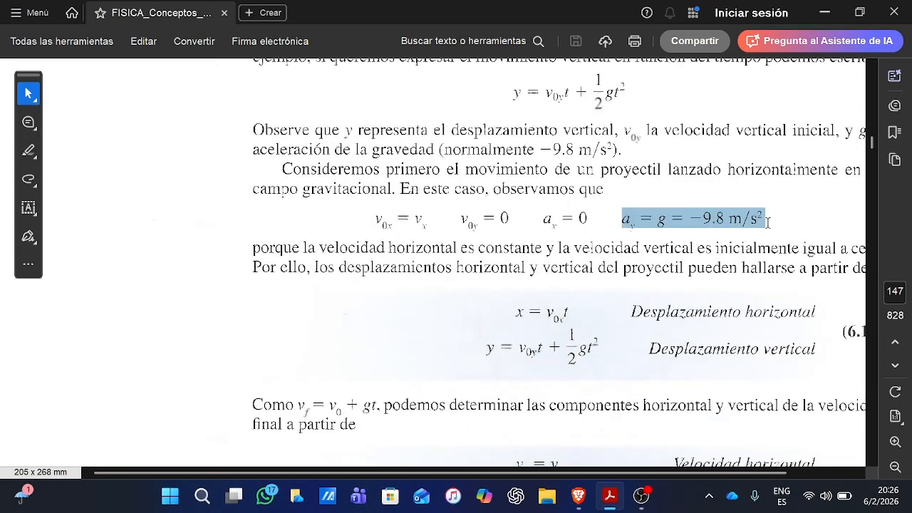
{"action": "left_click", "coordinate": [657, 208]}
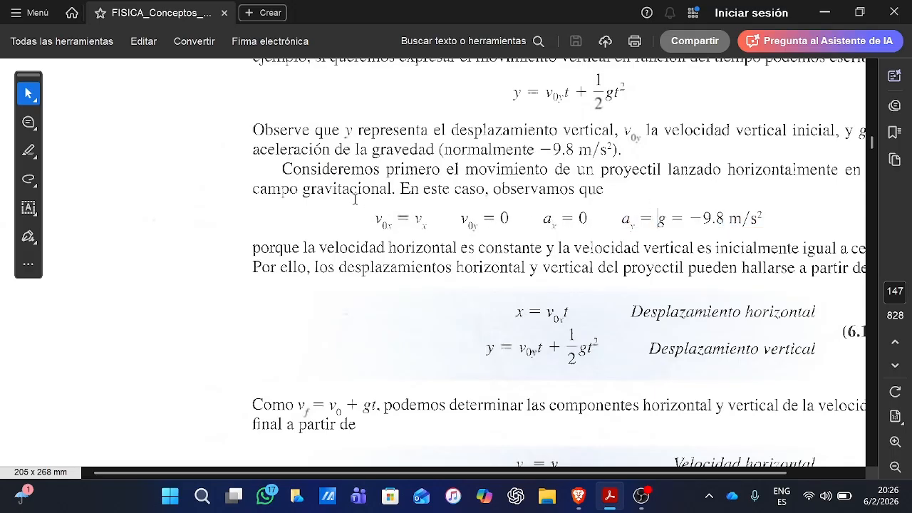
{"action": "left_click_drag", "start_coordinate": [483, 150], "coordinate": [610, 149]}
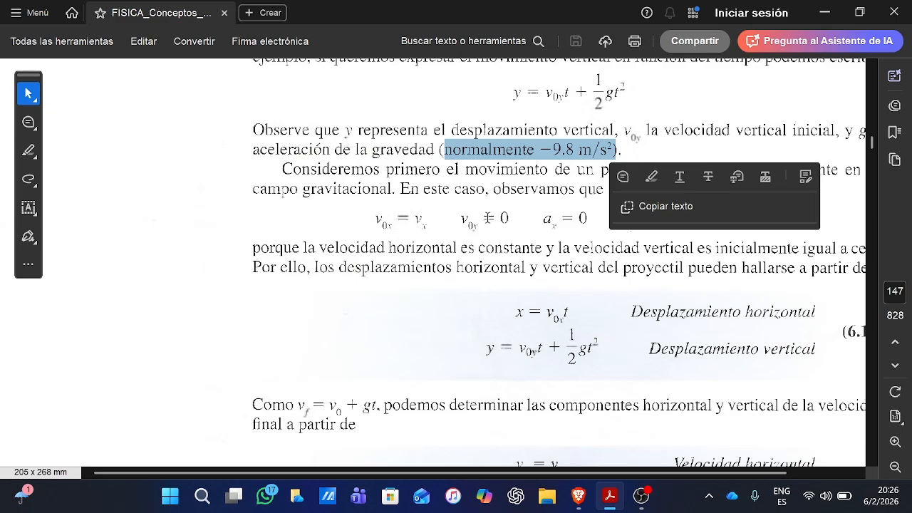
- Select the horizontal acceleration condition a_x = 0 in the textbook, clear the selection and switch back to the GeoGebra simulation
{"action": "left_click", "coordinate": [545, 217]}
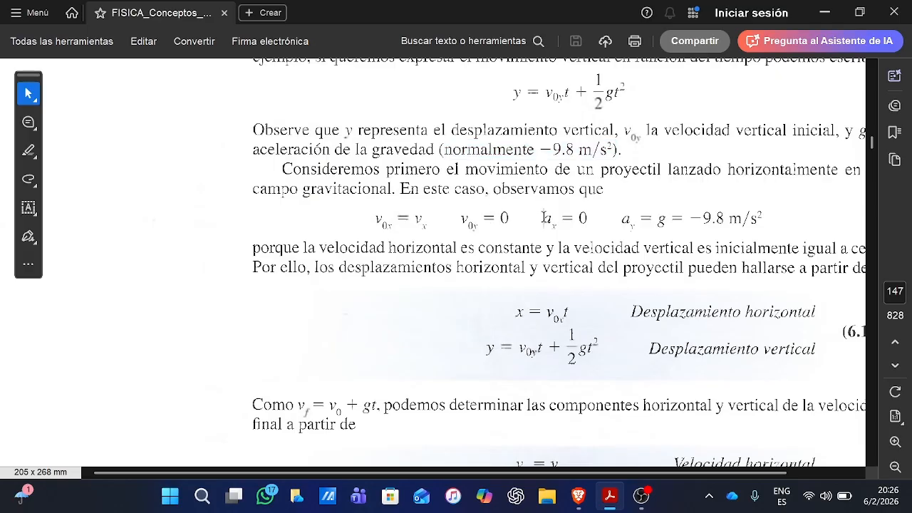
{"action": "left_click_drag", "start_coordinate": [586, 219], "coordinate": [579, 220]}
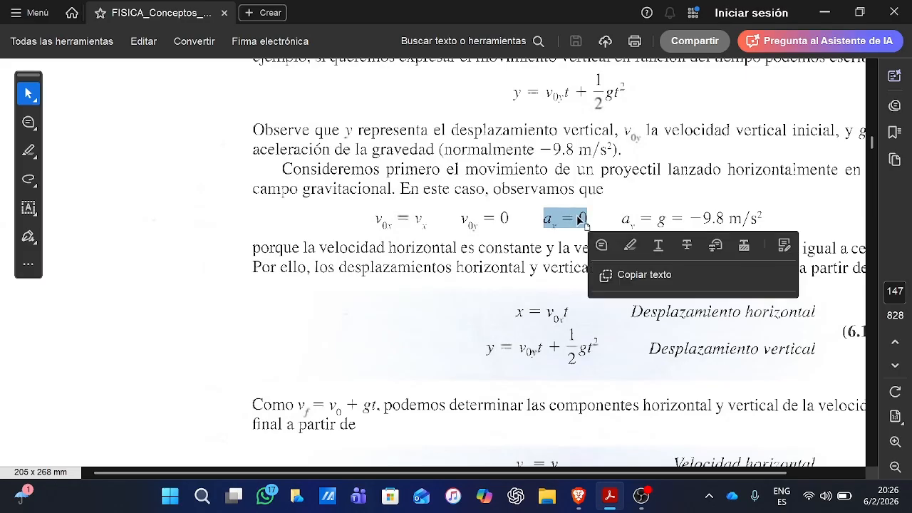
{"action": "left_click", "coordinate": [540, 316]}
{"action": "left_click_drag", "start_coordinate": [543, 223], "coordinate": [587, 220]}
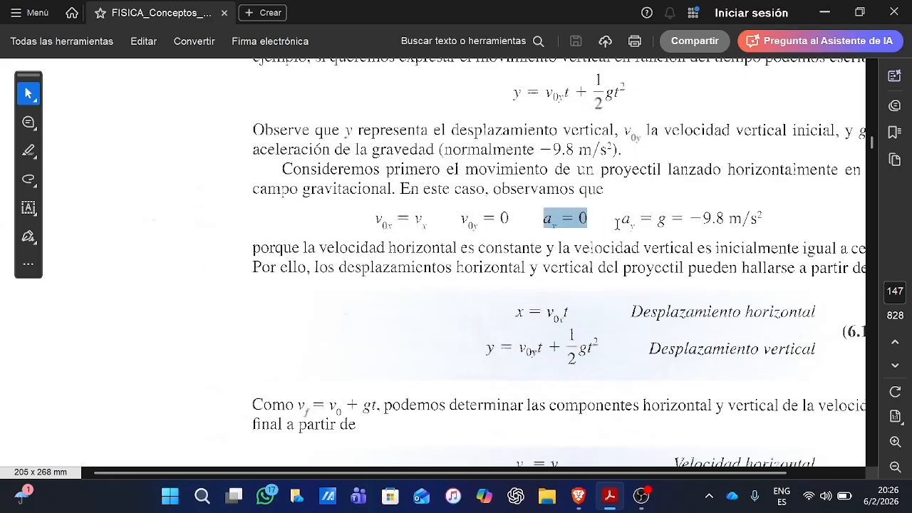
{"action": "left_click", "coordinate": [490, 225]}
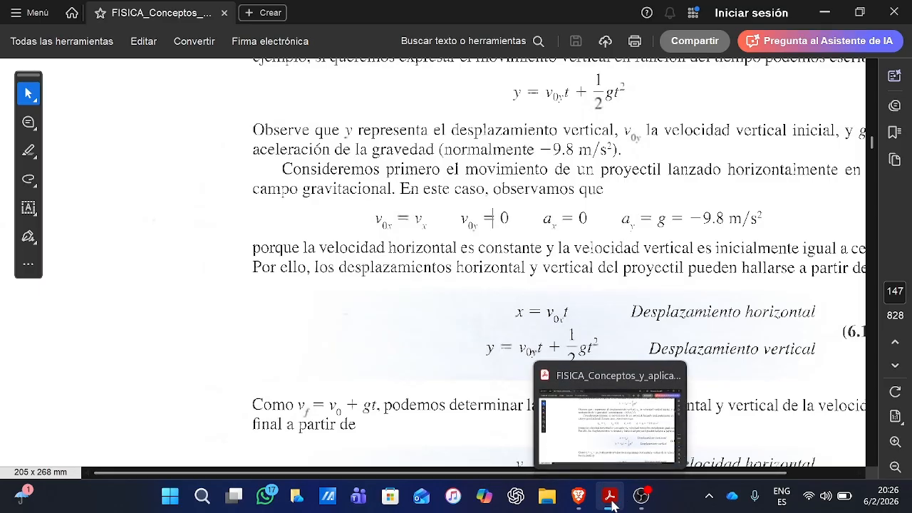
{"action": "left_click", "coordinate": [578, 496]}
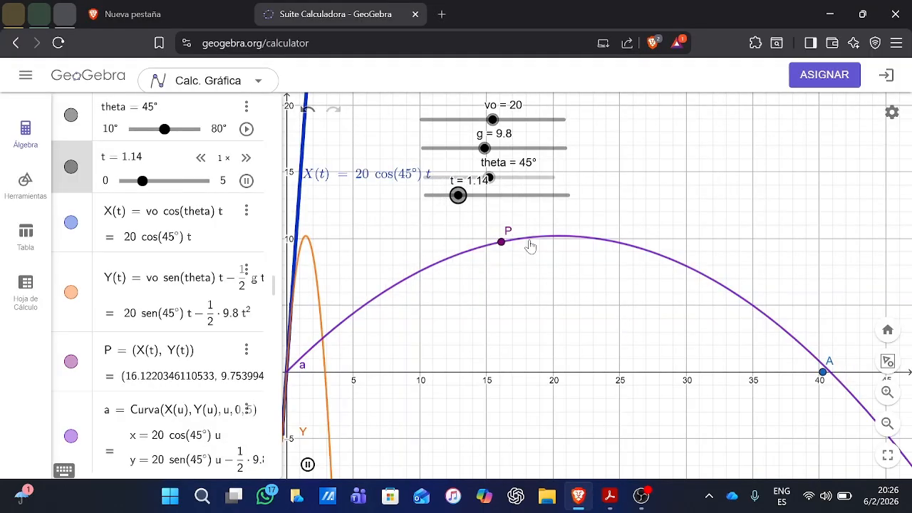